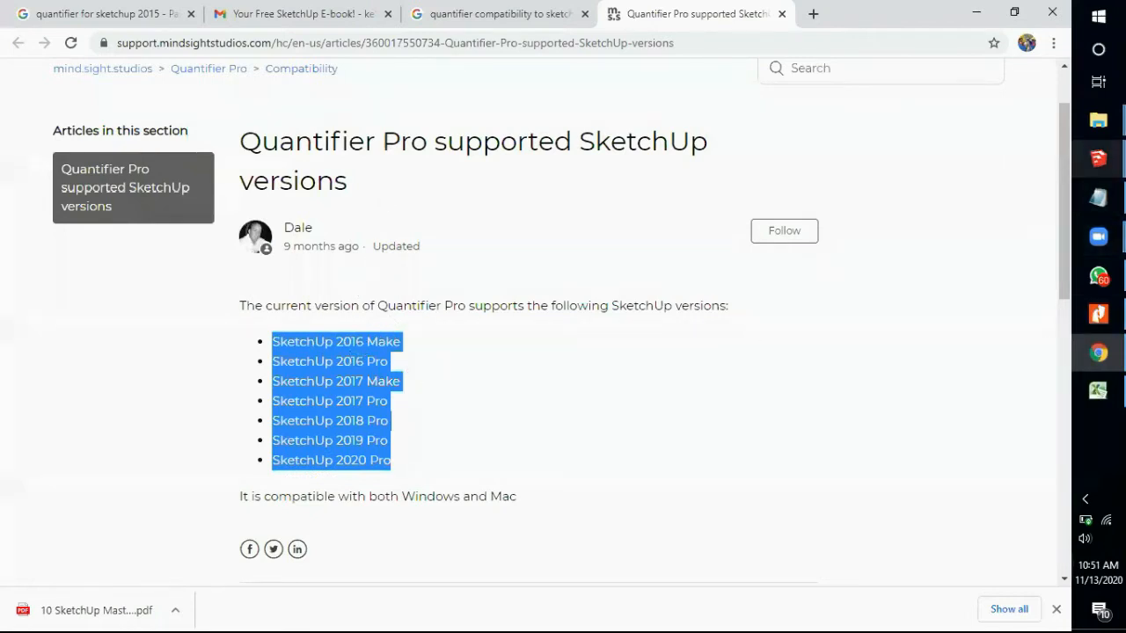
Switch to the Result_Girder model in SketchUp, make Borepile the active layer and hide Layer0
left_click(1098, 158)
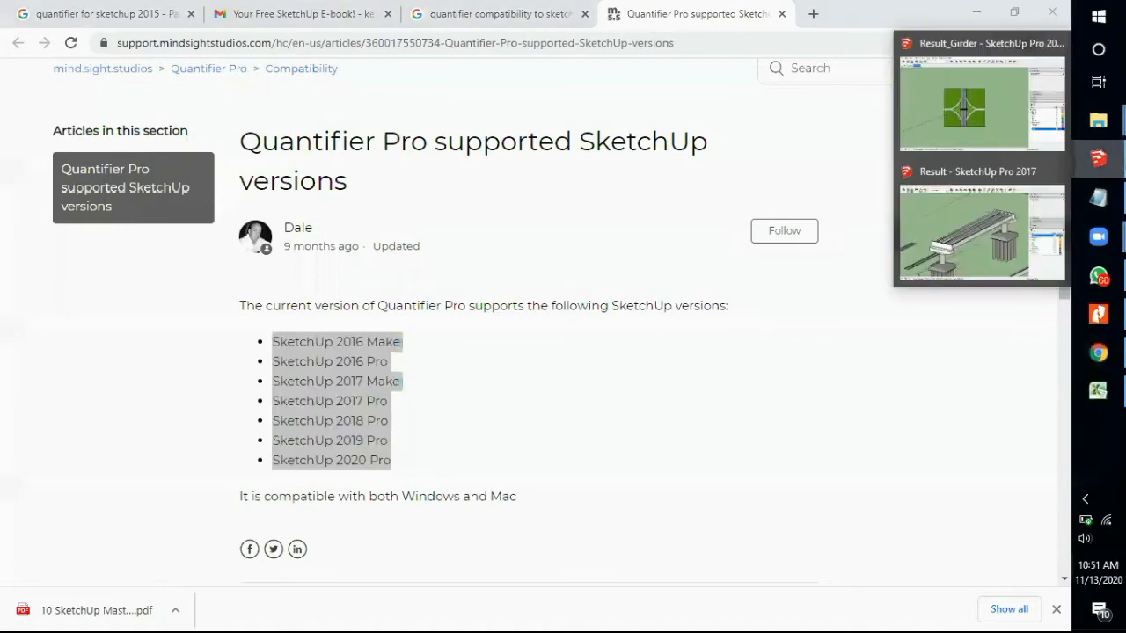
left_click(1020, 128)
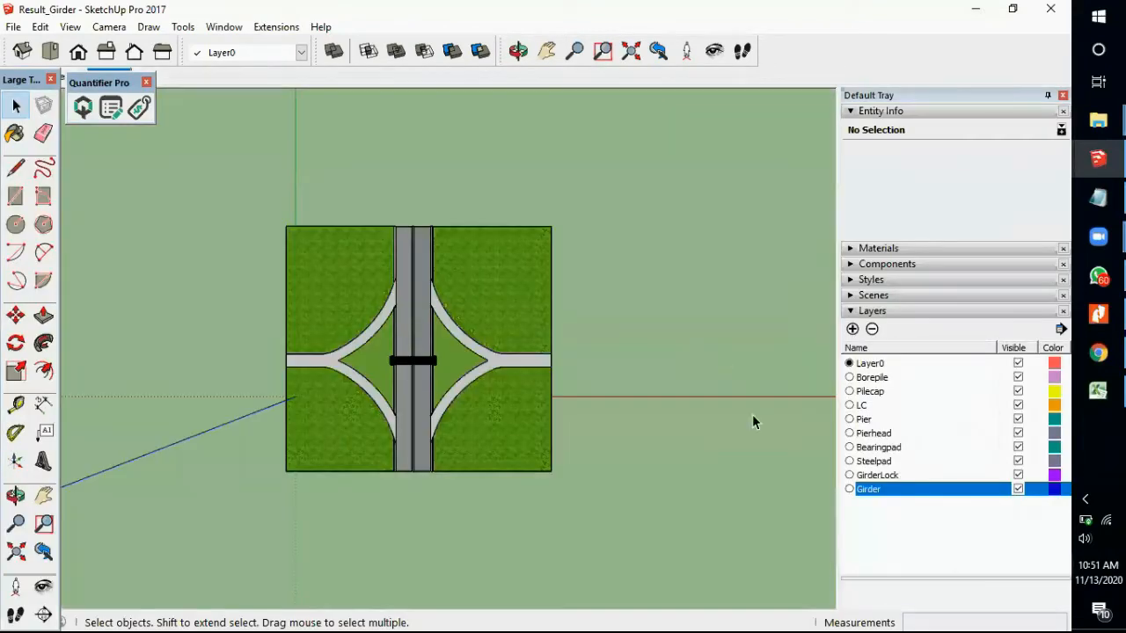
left_click(851, 377)
left_click(1017, 363)
left_click(1017, 364)
Examine the bridge structure from several angles, including the girders, pier heads, pile caps and bore piles
scroll(434, 367, "up", 1)
scroll(431, 361, "up", 6)
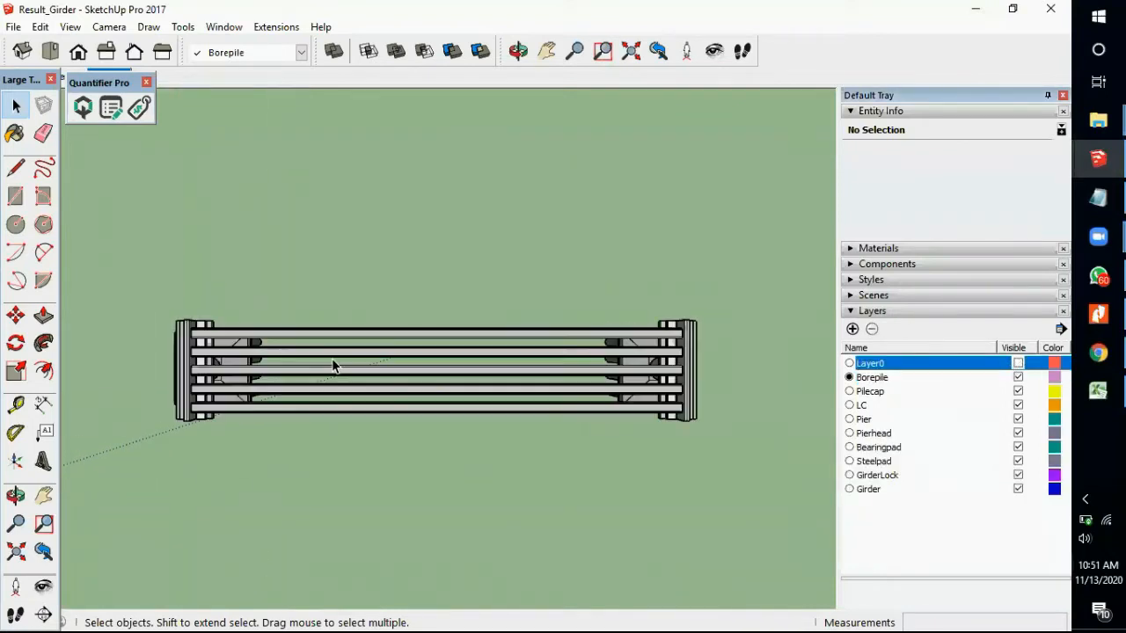
middle_click_drag(330, 408, 370, 372)
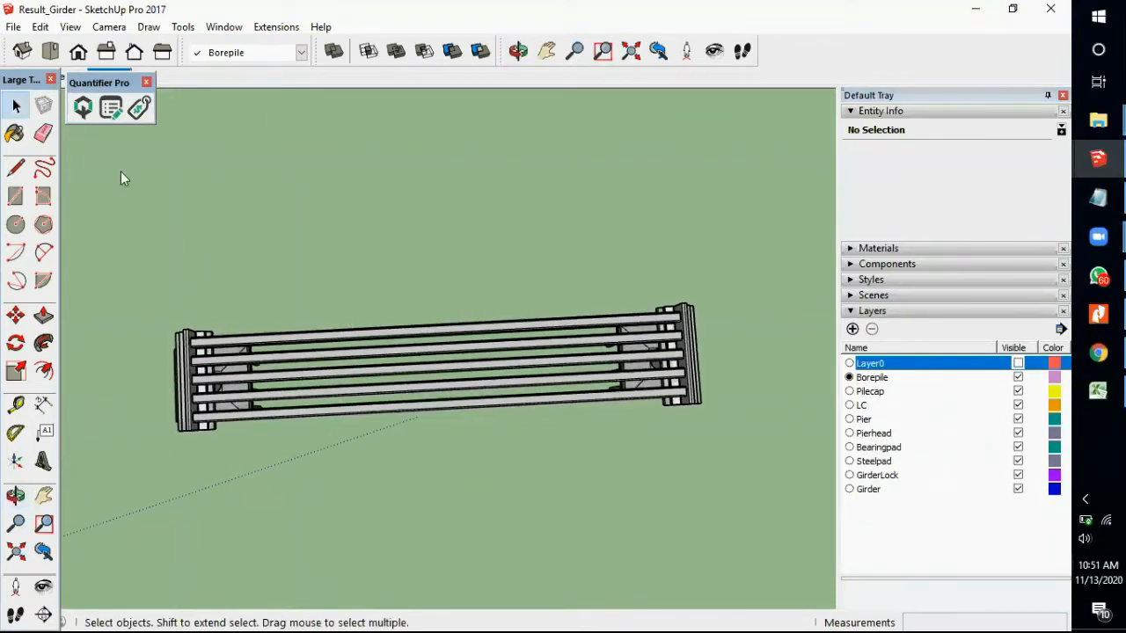
left_click(51, 55)
middle_click_drag(445, 393, 449, 145)
scroll(447, 329, "up", 3)
scroll(447, 329, "down", 4)
scroll(573, 305, "up", 4)
scroll(756, 330, "up", 5)
middle_click_drag(711, 319, 685, 338)
scroll(739, 322, "down", 5)
scroll(489, 322, "up", 3)
middle_click_drag(491, 323, 532, 382)
scroll(351, 294, "down", 3)
scroll(288, 274, "down", 2)
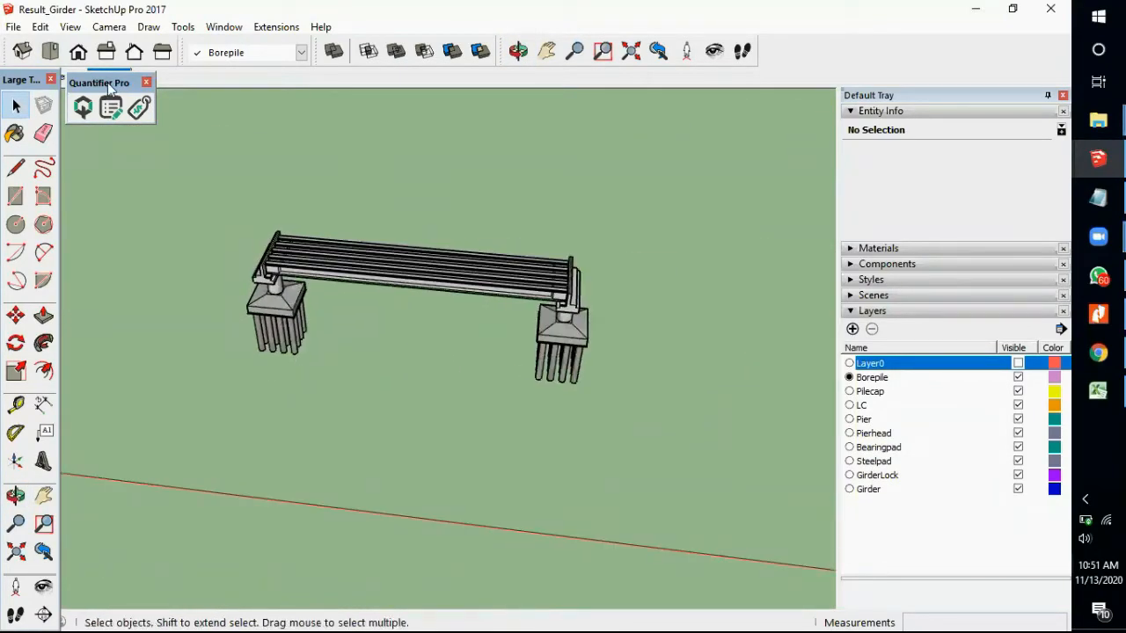
Move the Quantifier Pro and large tool set toolbars clear of the scene tabs and open the Quantifier Pro window
left_click_drag(106, 83, 104, 105)
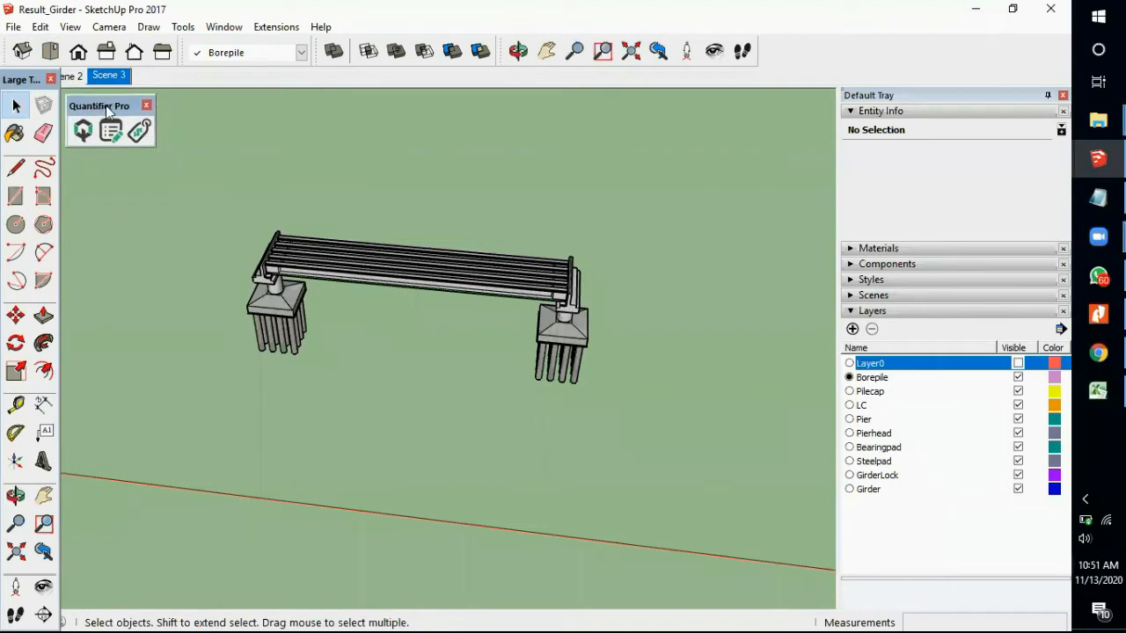
left_click_drag(23, 82, 23, 101)
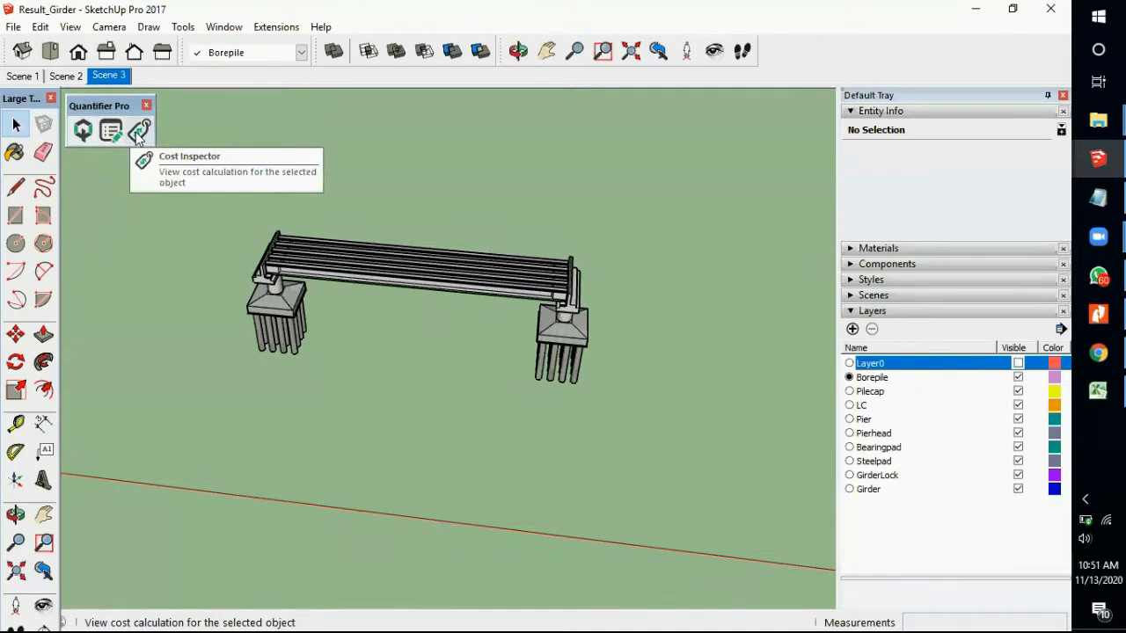
left_click(84, 131)
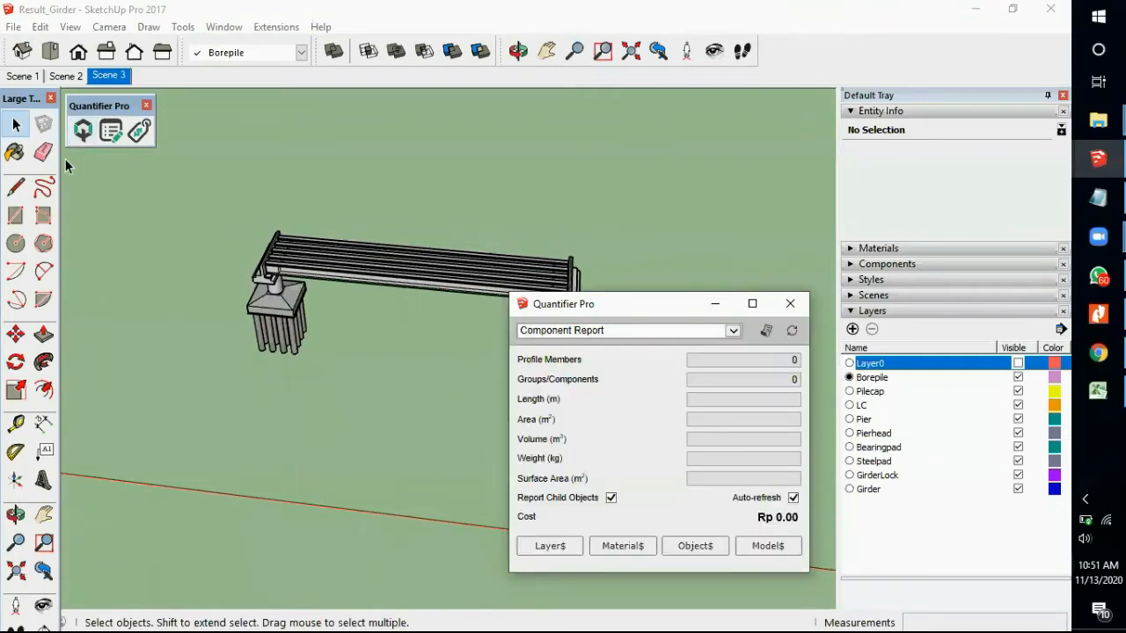
left_click_drag(670, 303, 612, 172)
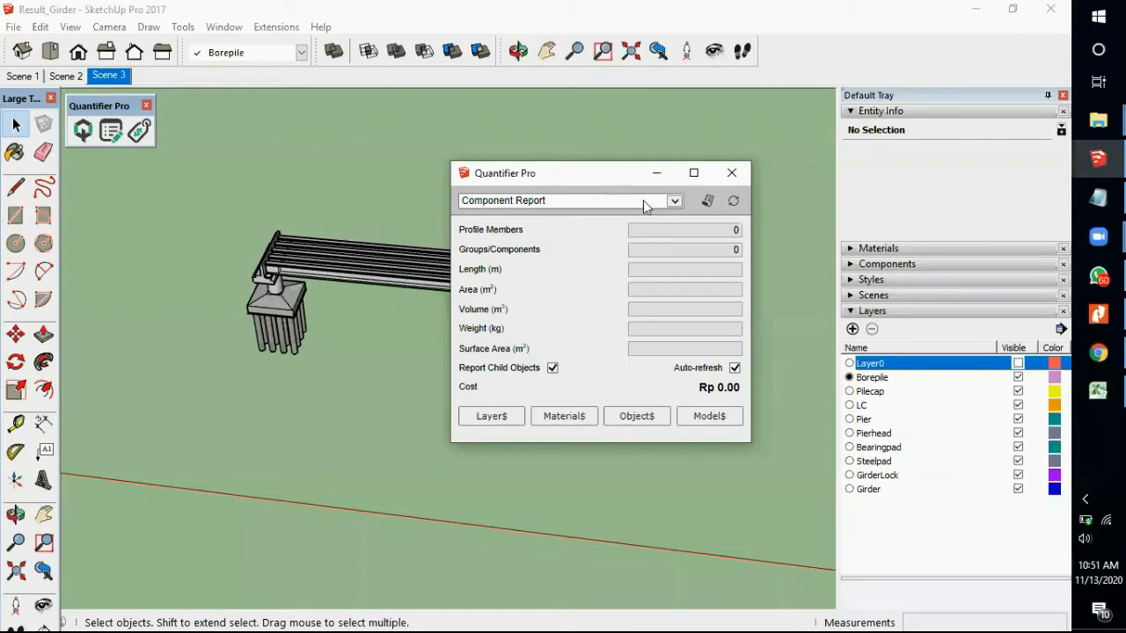
Generate the Component Report for the model, review its quantities and costs at full size, and close it
left_click(671, 201)
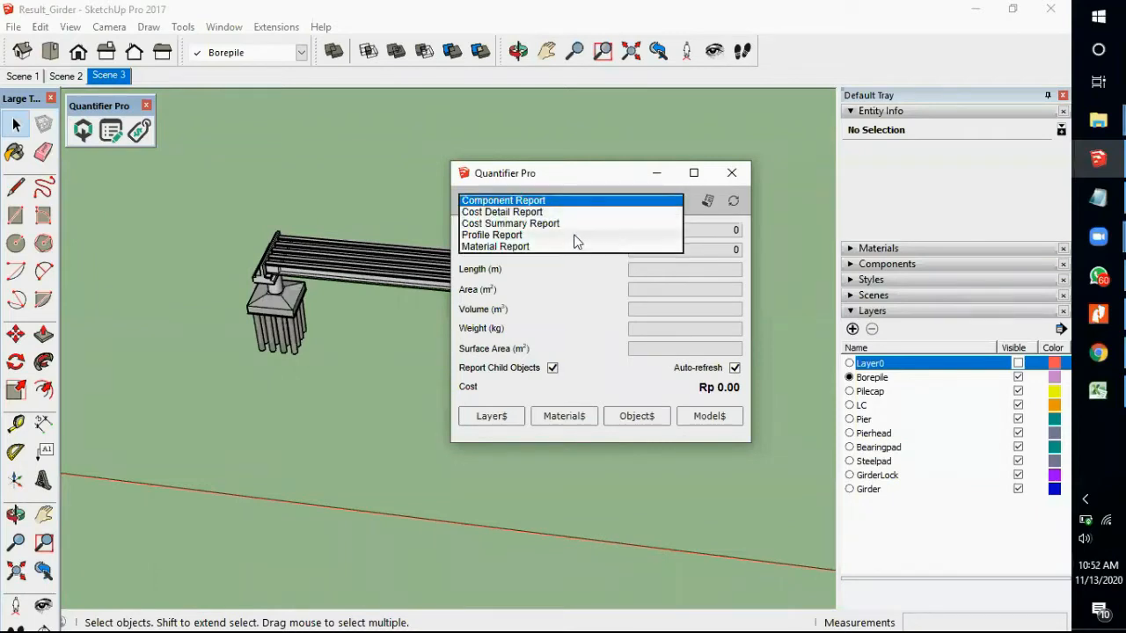
left_click(576, 200)
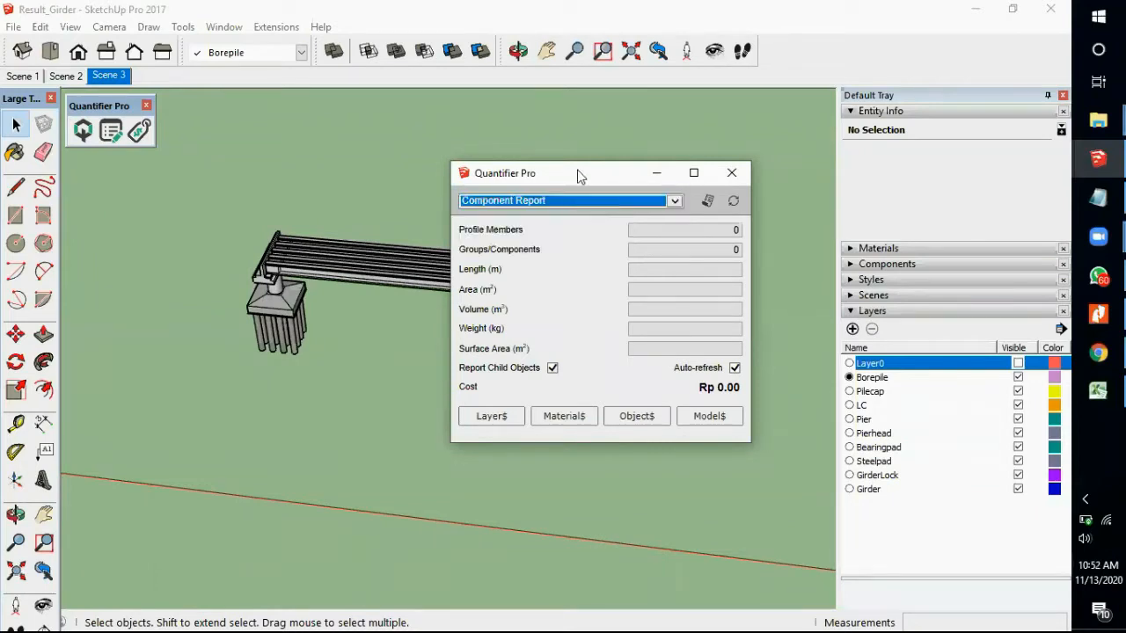
left_click(708, 201)
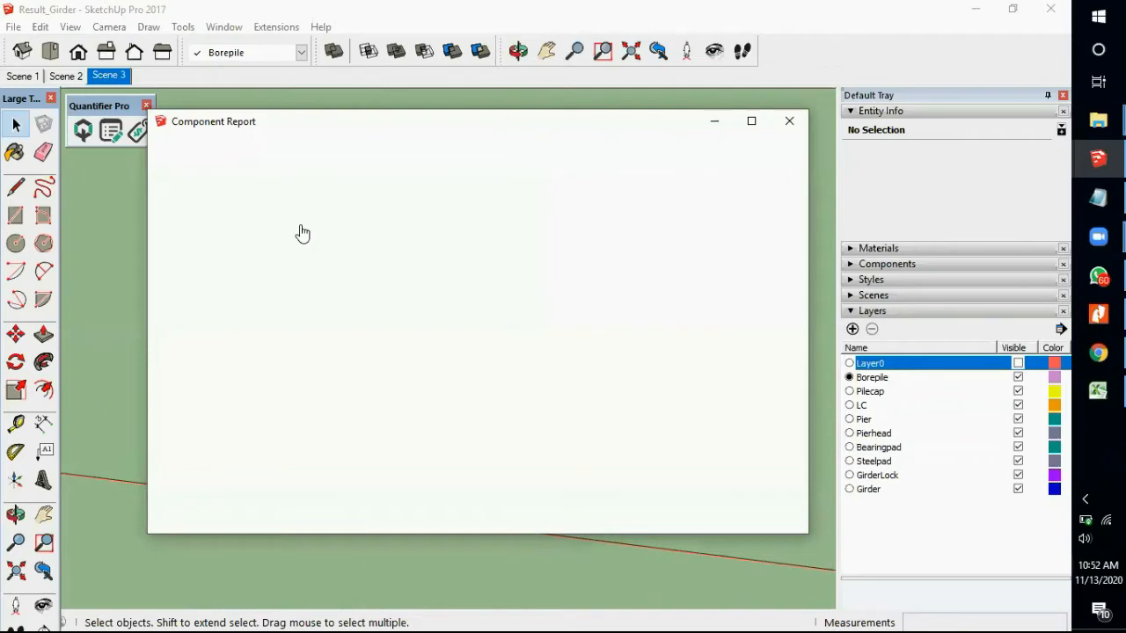
left_click(751, 121)
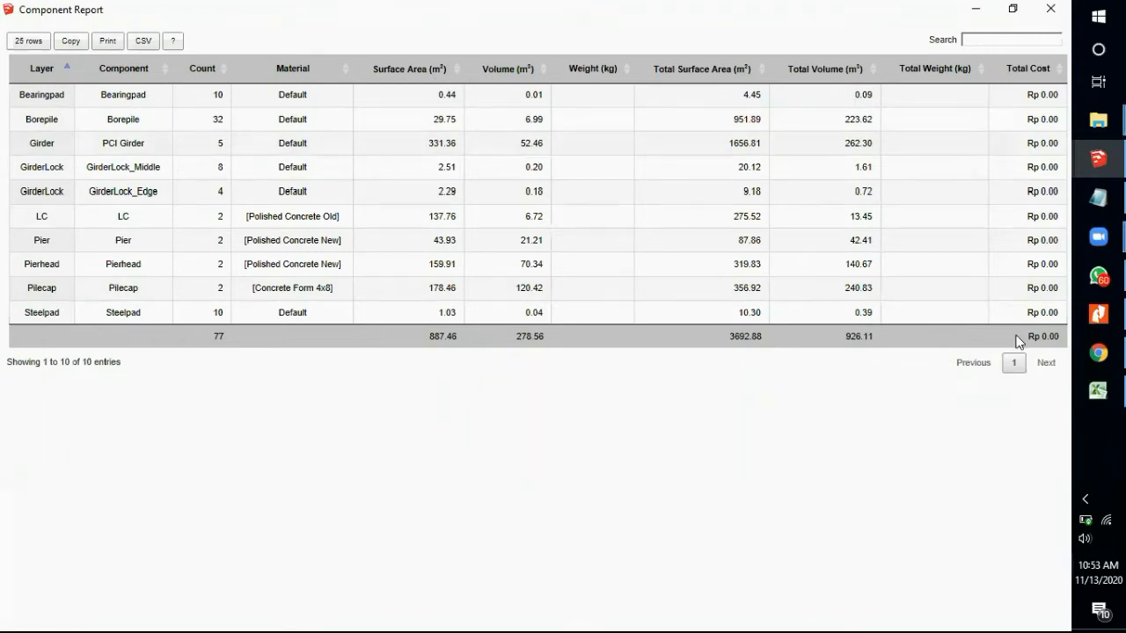
left_click(1050, 9)
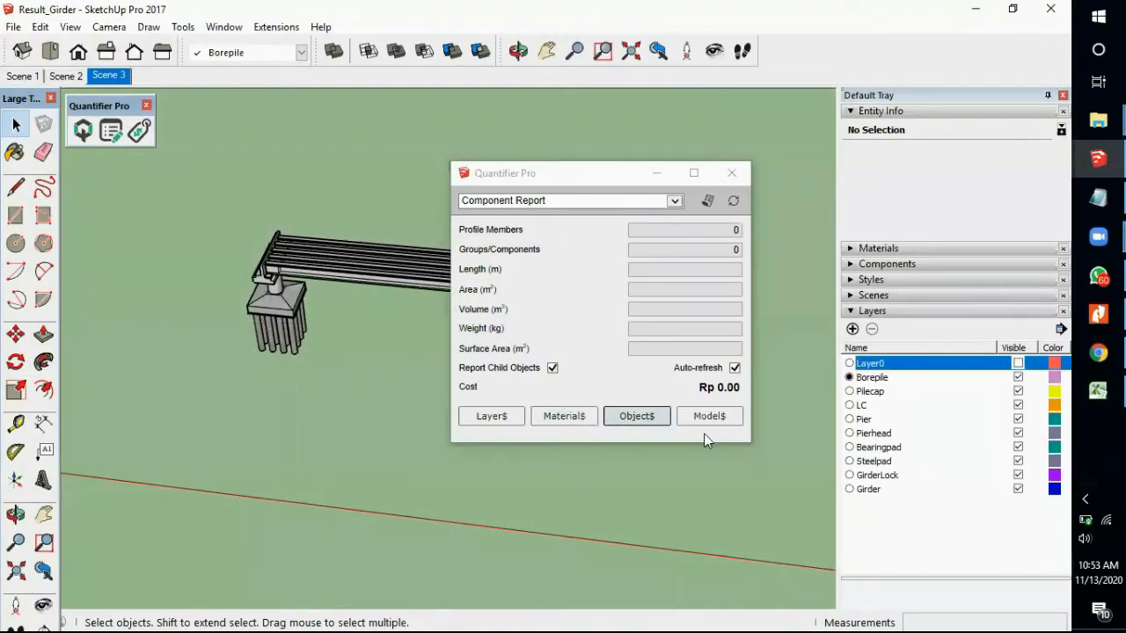
In the layer cost data, set the Borepile layer's weight to 2400 kg/m3
left_click(492, 417)
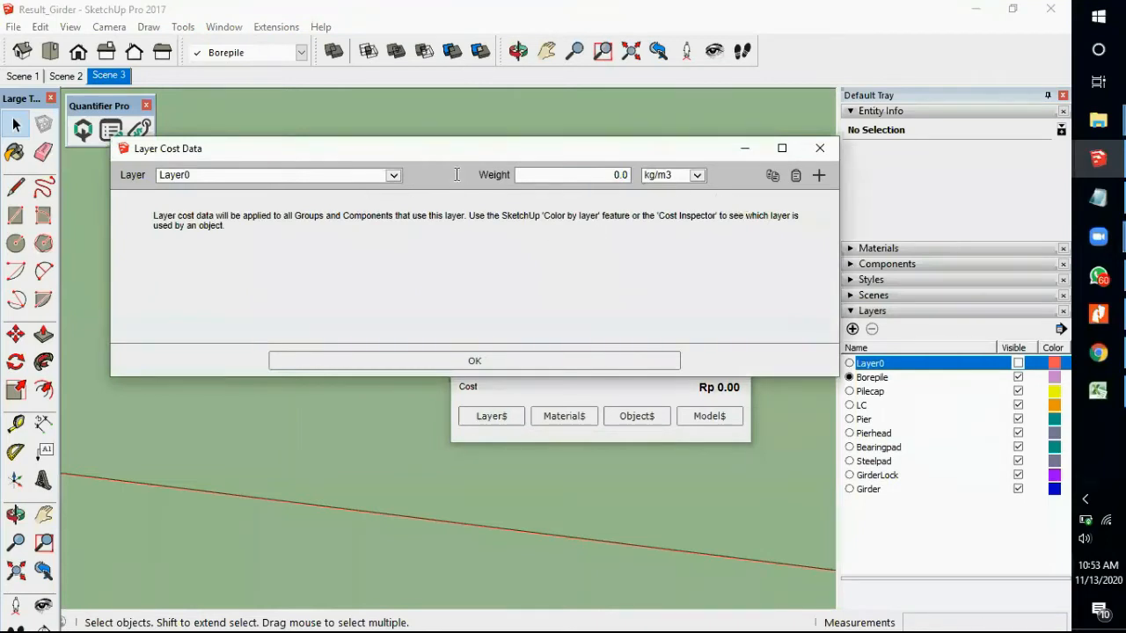
left_click(616, 175)
left_click(393, 176)
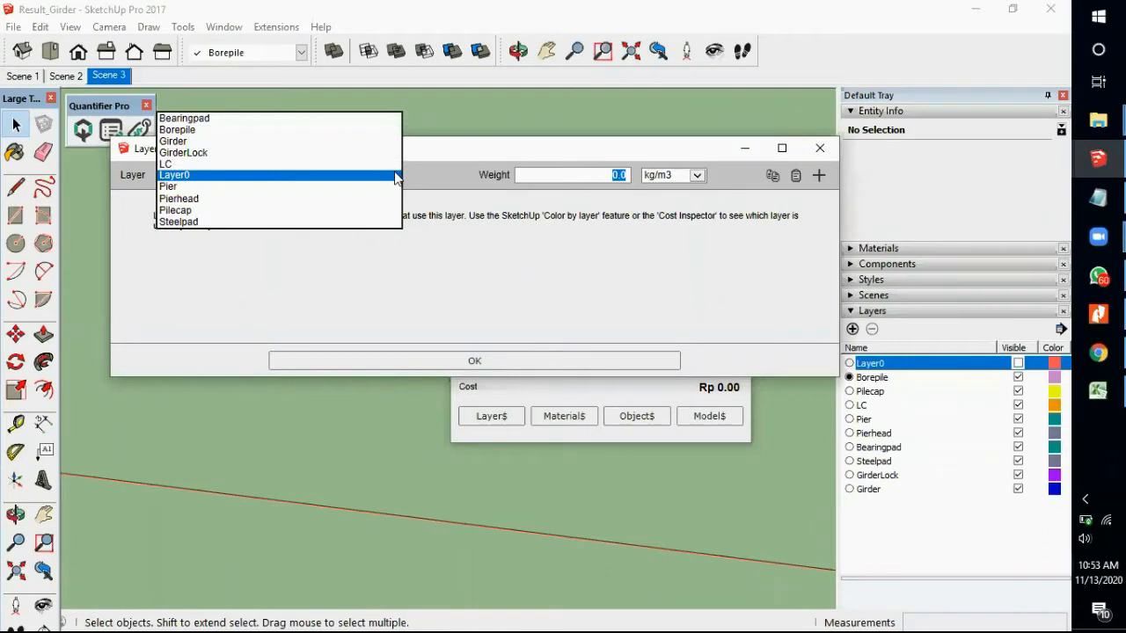
left_click(277, 130)
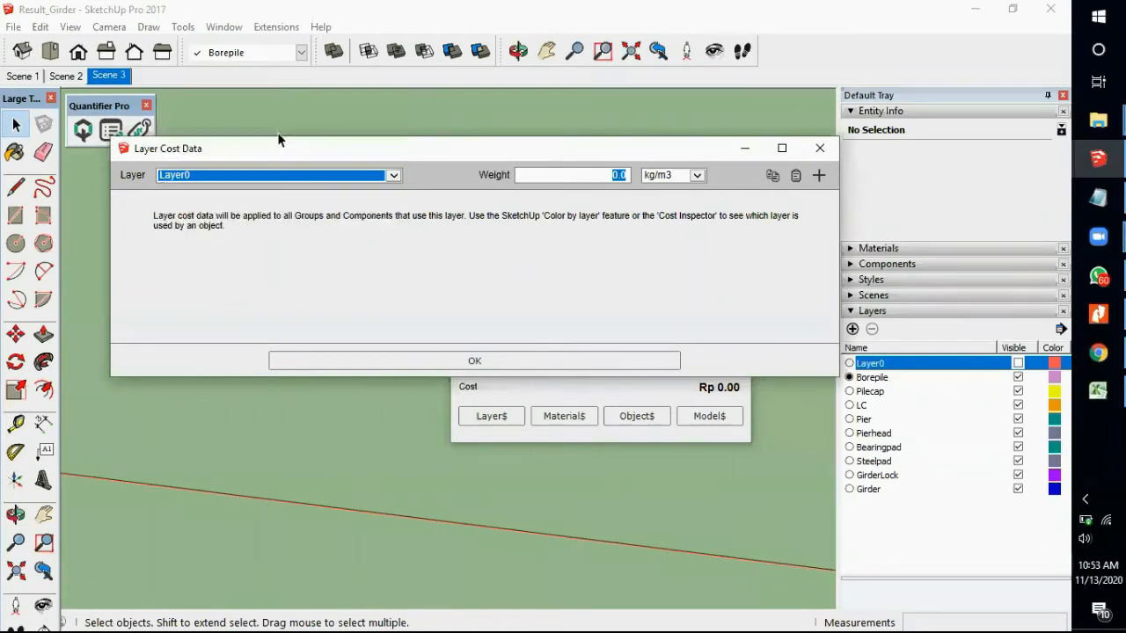
left_click(567, 176)
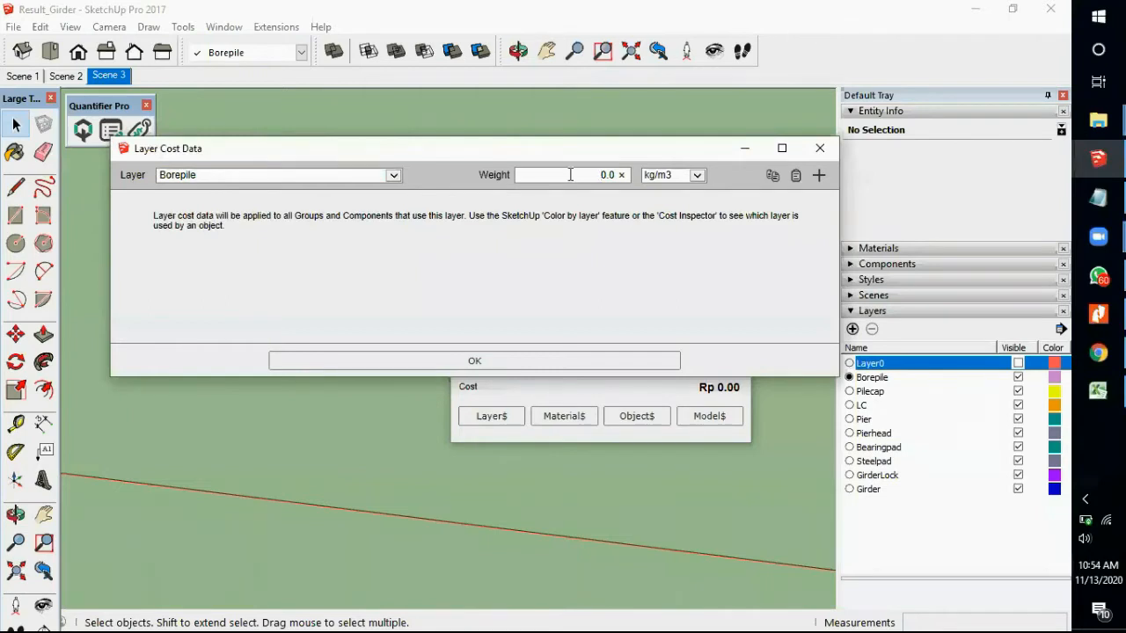
double_click(570, 175)
type("2400")
Add a Borepile cost item with code BP K-350, input unit m3 and unit cost 1200000
left_click(820, 176)
left_click(226, 220)
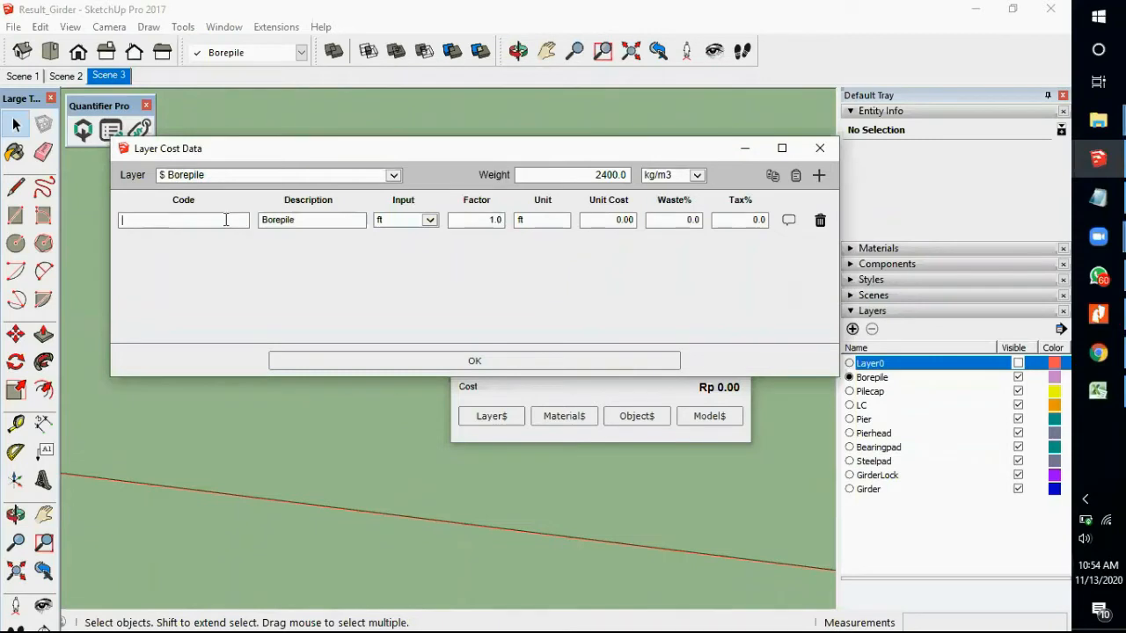
type("P_")
key("BackSpace")
type("K-350")
left_click(430, 221)
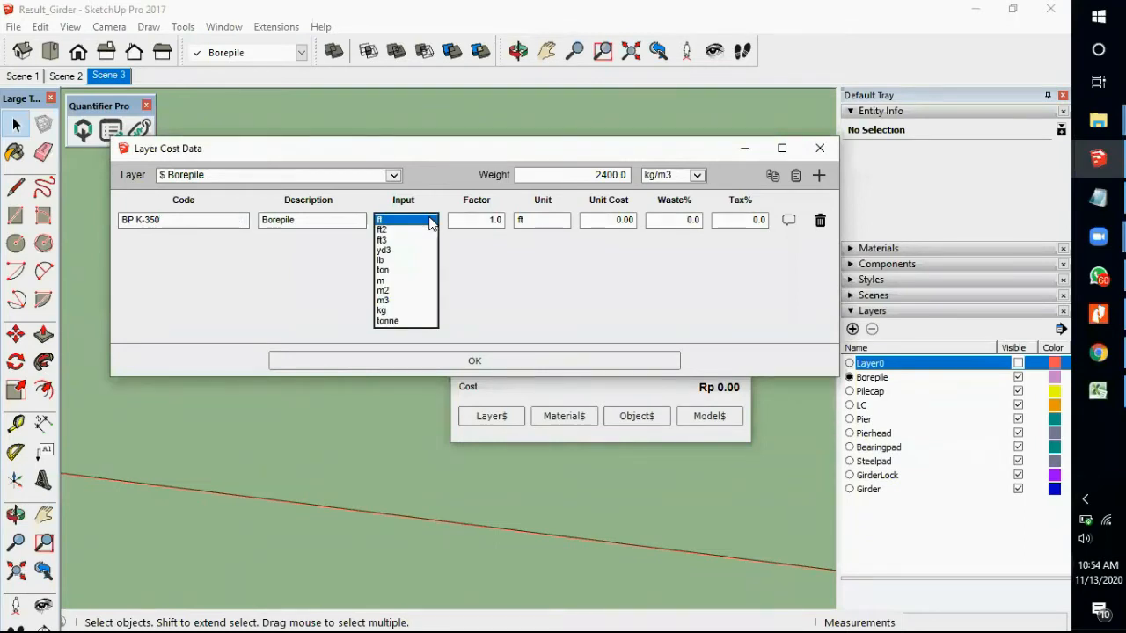
left_click(414, 303)
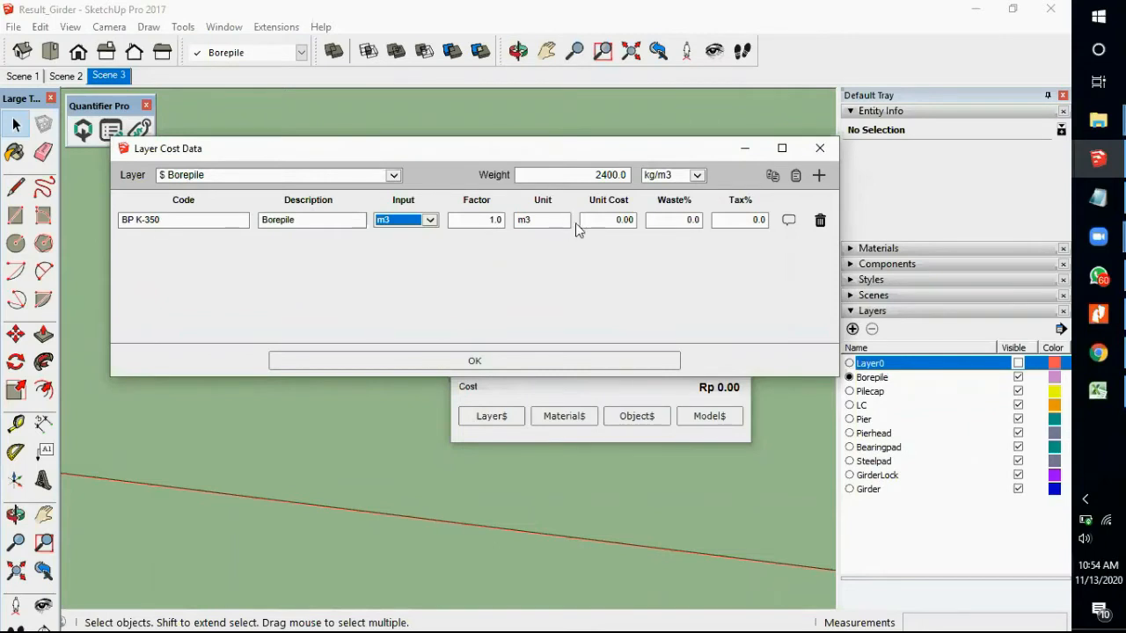
double_click(633, 225)
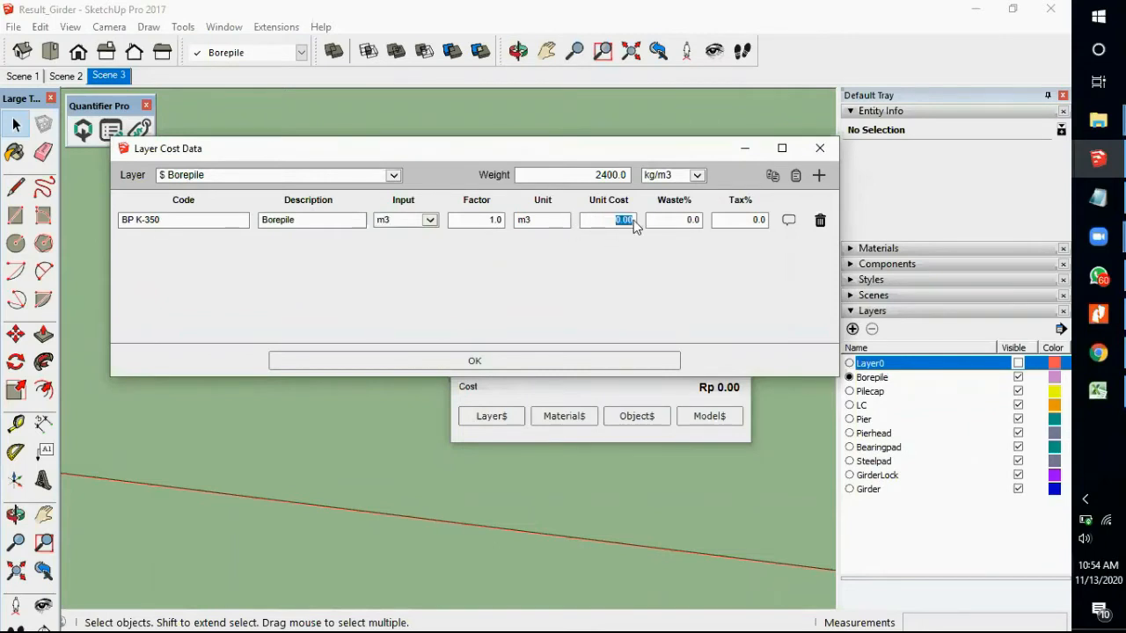
type("1200000")
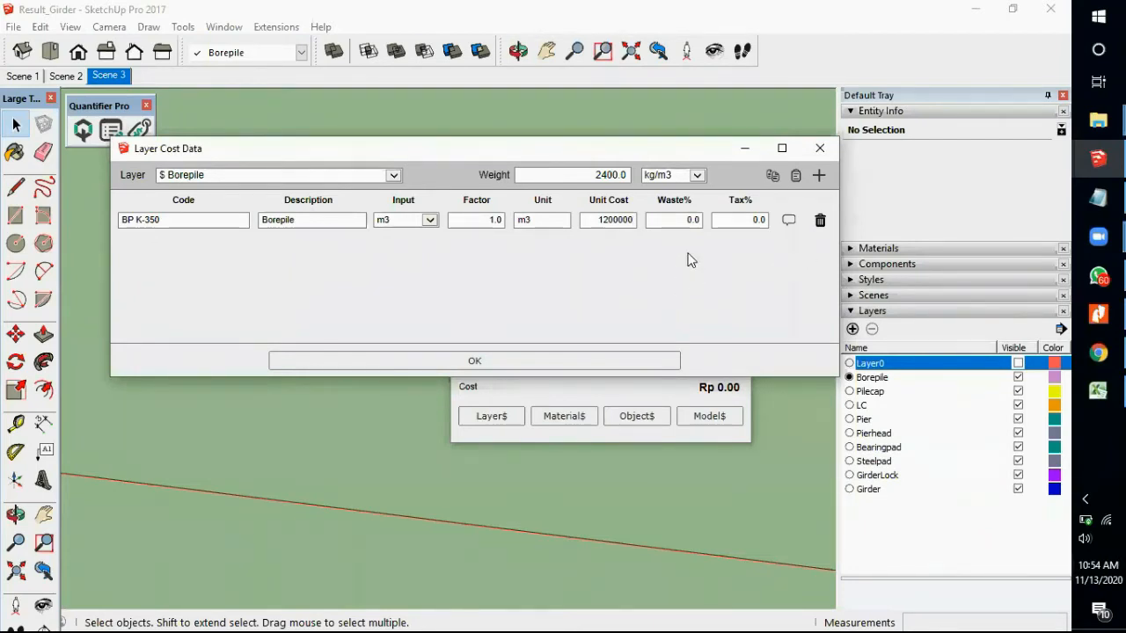
Set the LC layer's weight to 2400 kg/m3 in the layer cost data
left_click(393, 177)
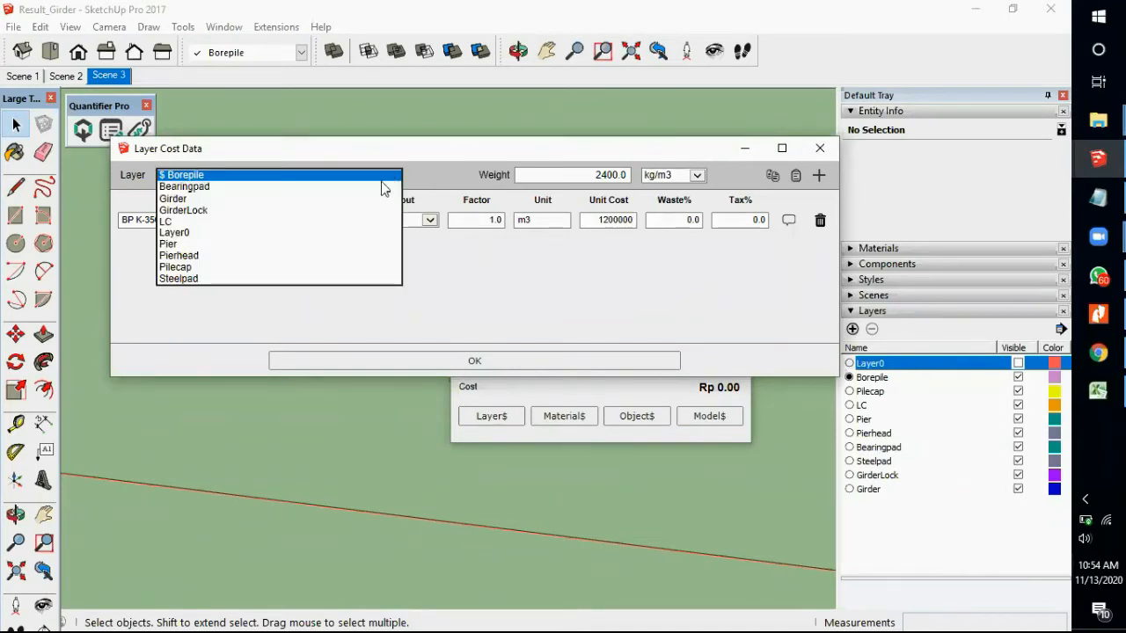
left_click(337, 222)
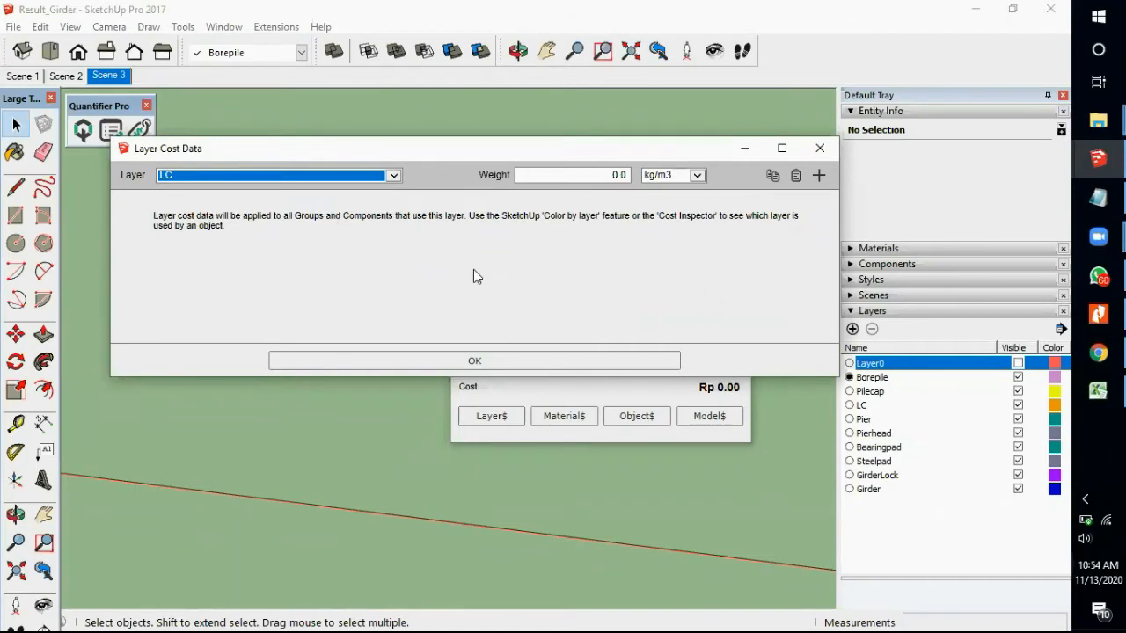
double_click(630, 175)
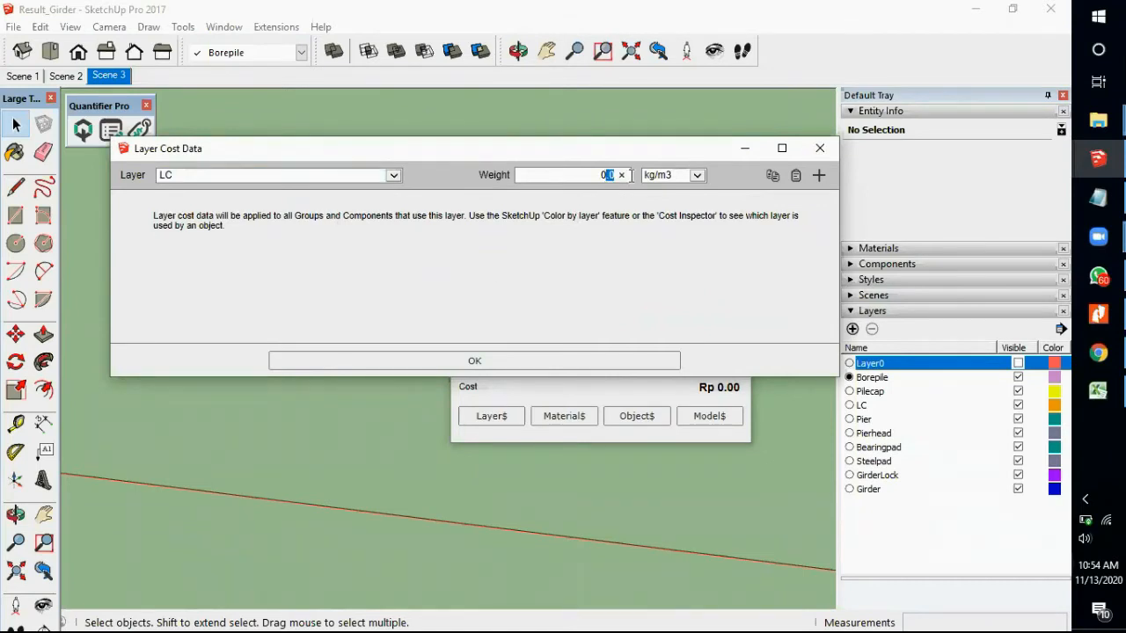
left_click(590, 175)
type("240")
Add an LC cost item with code LC K-200, input unit m3 and unit cost 850000
left_click(819, 176)
left_click(193, 220)
type("LC")
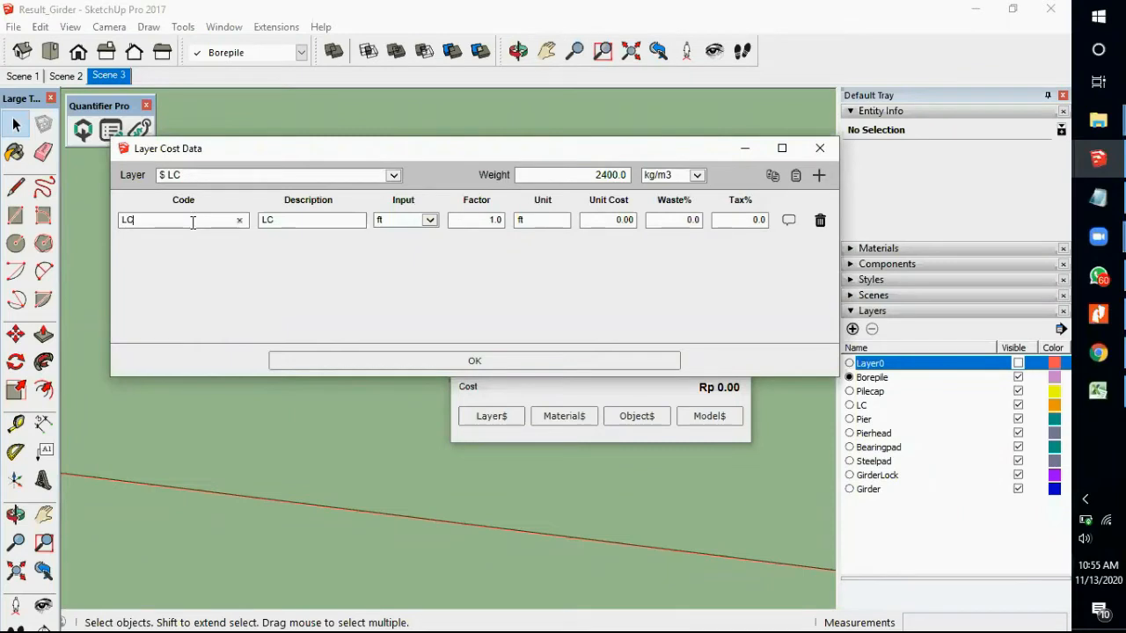
type(" K-200")
left_click(430, 220)
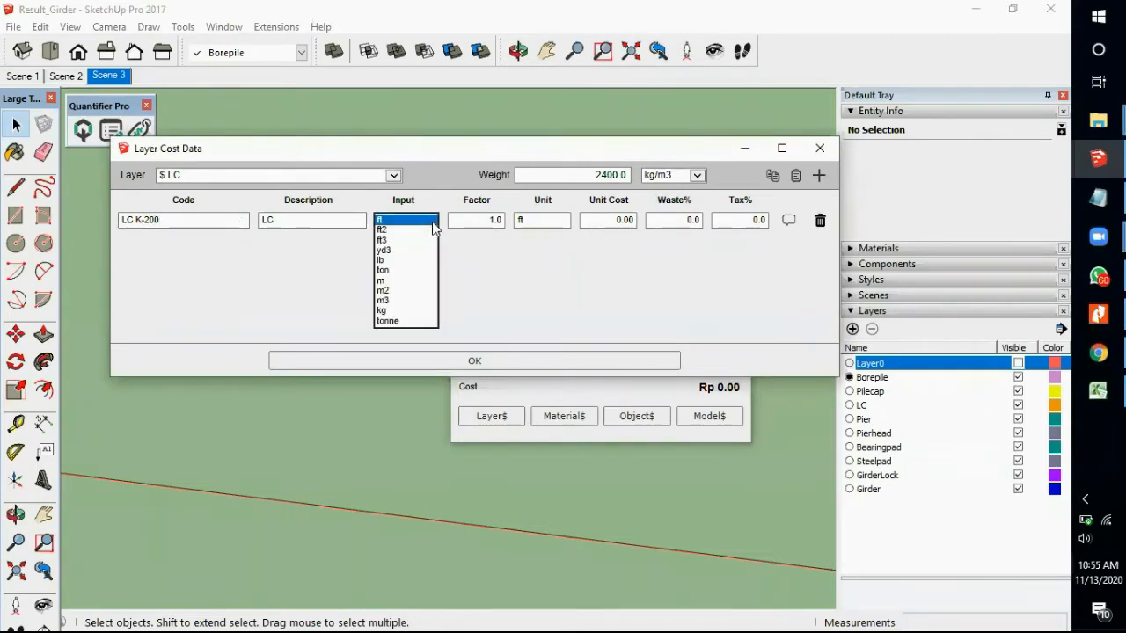
left_click(401, 300)
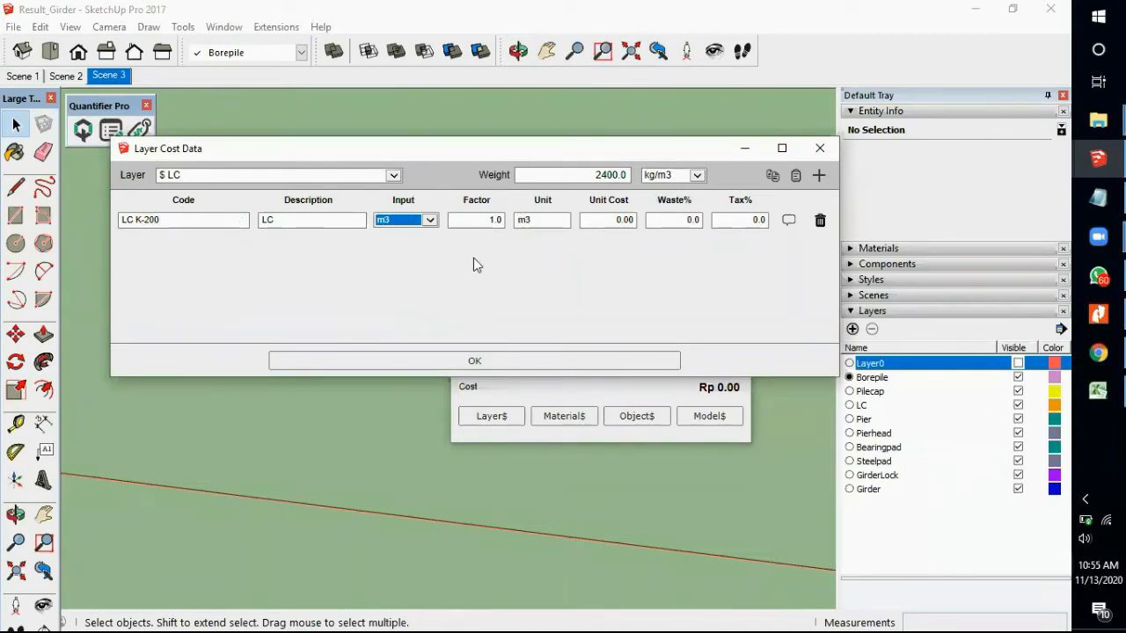
left_click(621, 220)
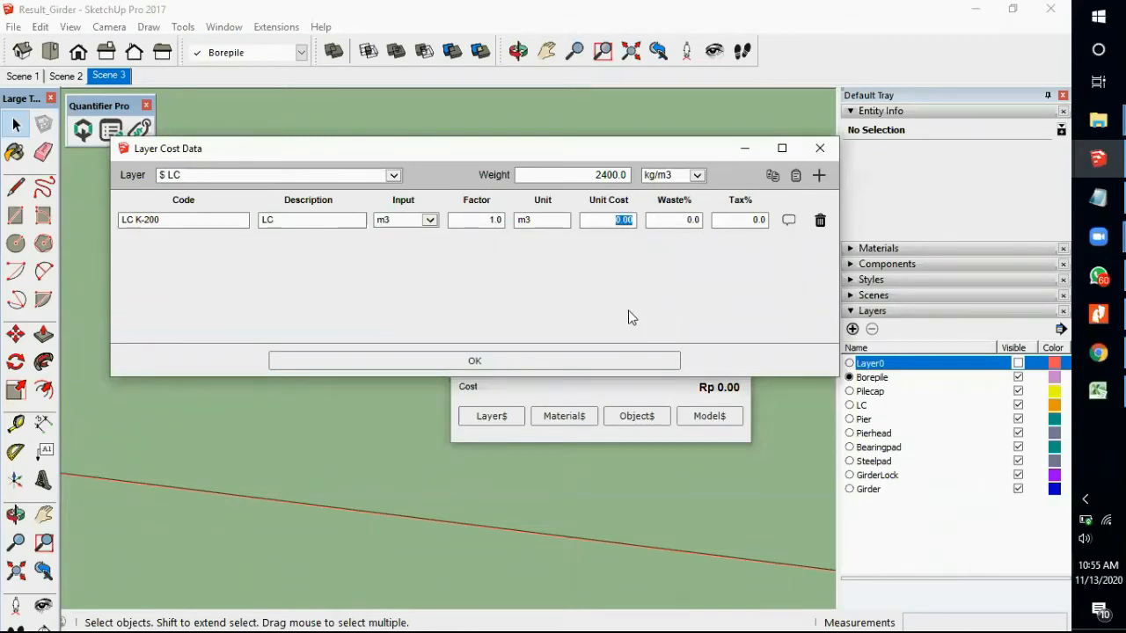
type("850000")
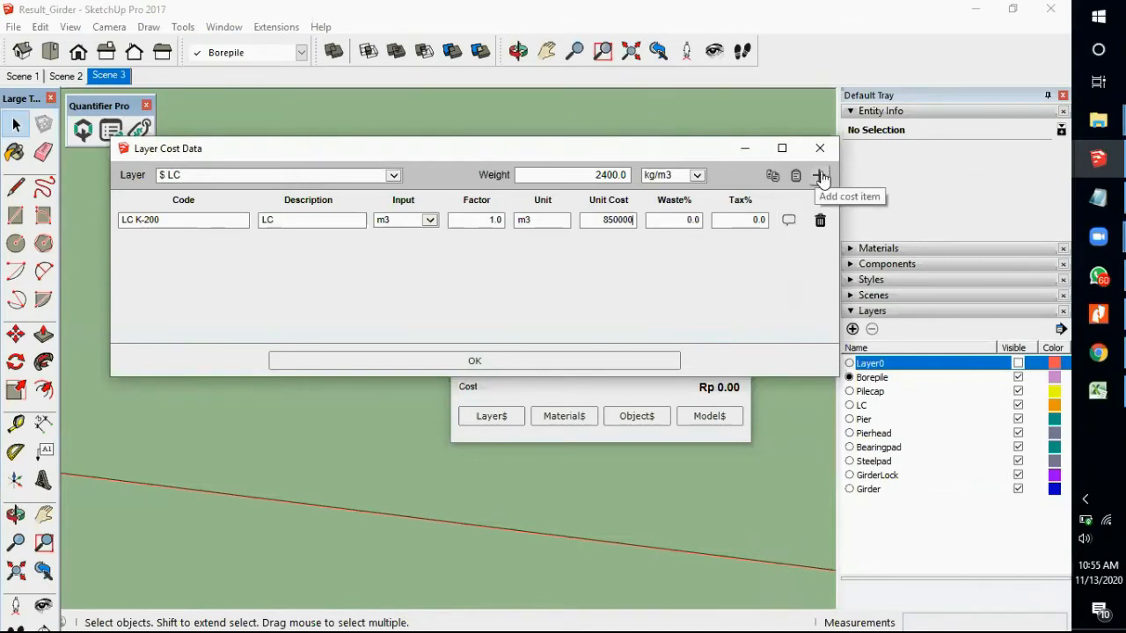
Check the cost entries stored for the Borepile and LC layers
left_click(395, 180)
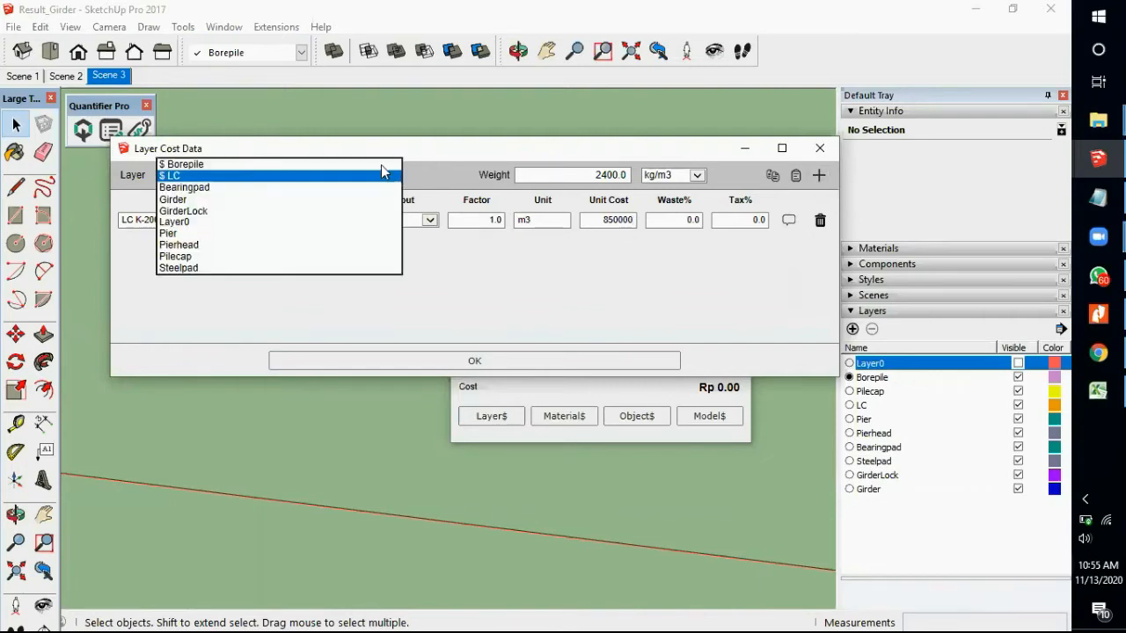
left_click(381, 164)
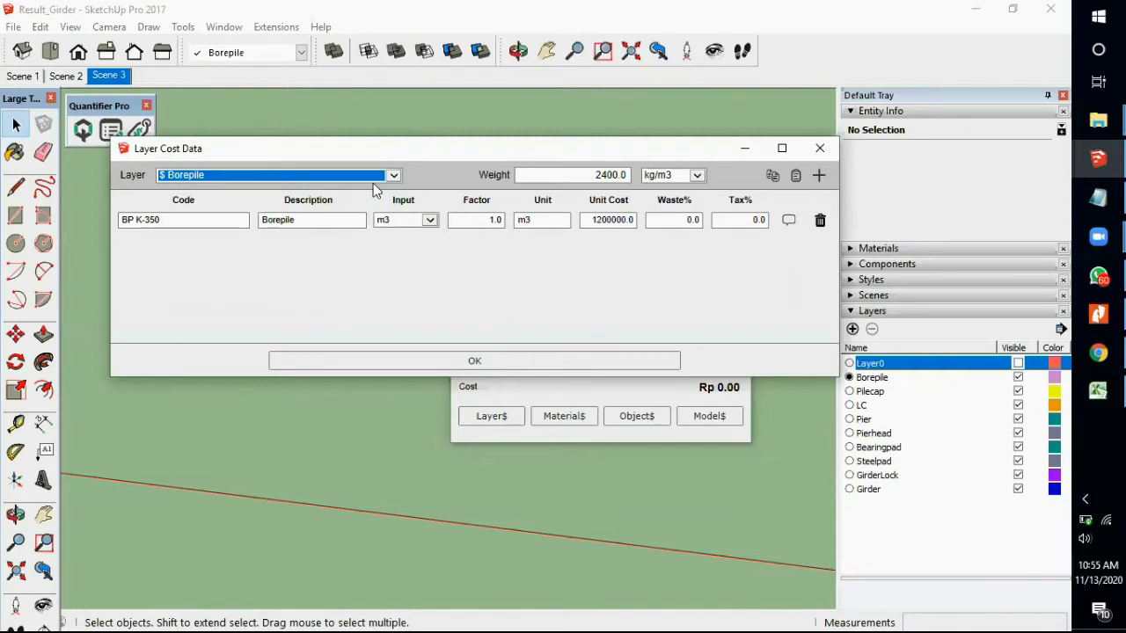
left_click(390, 175)
left_click(363, 187)
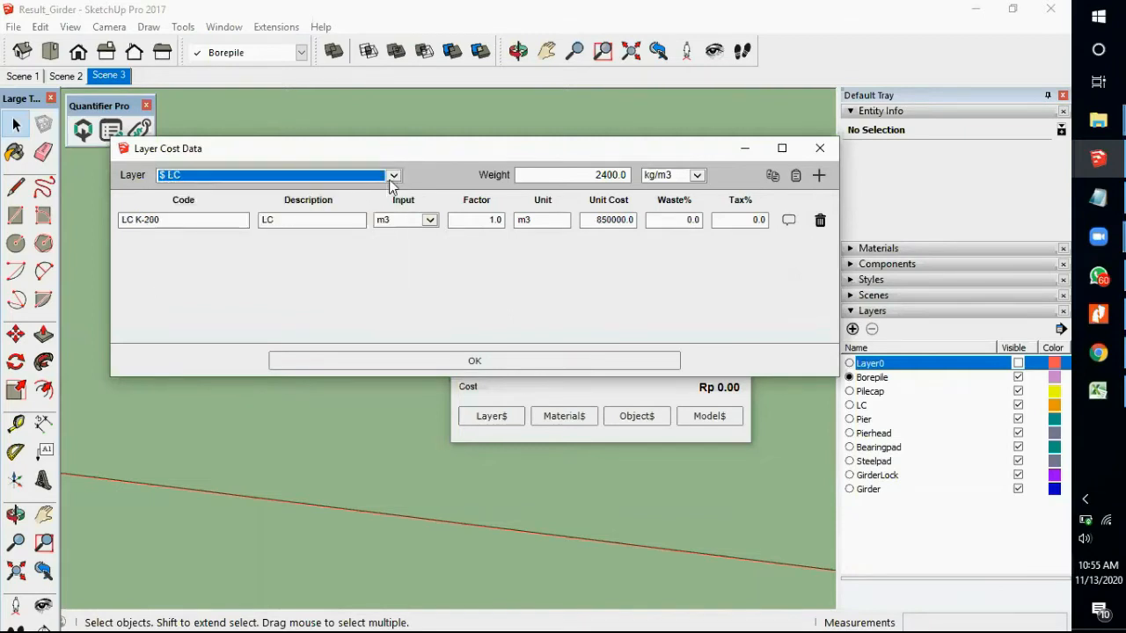
Set the Pilecap layer's weight to 2400 kg/m3 in the layer cost data
left_click(394, 177)
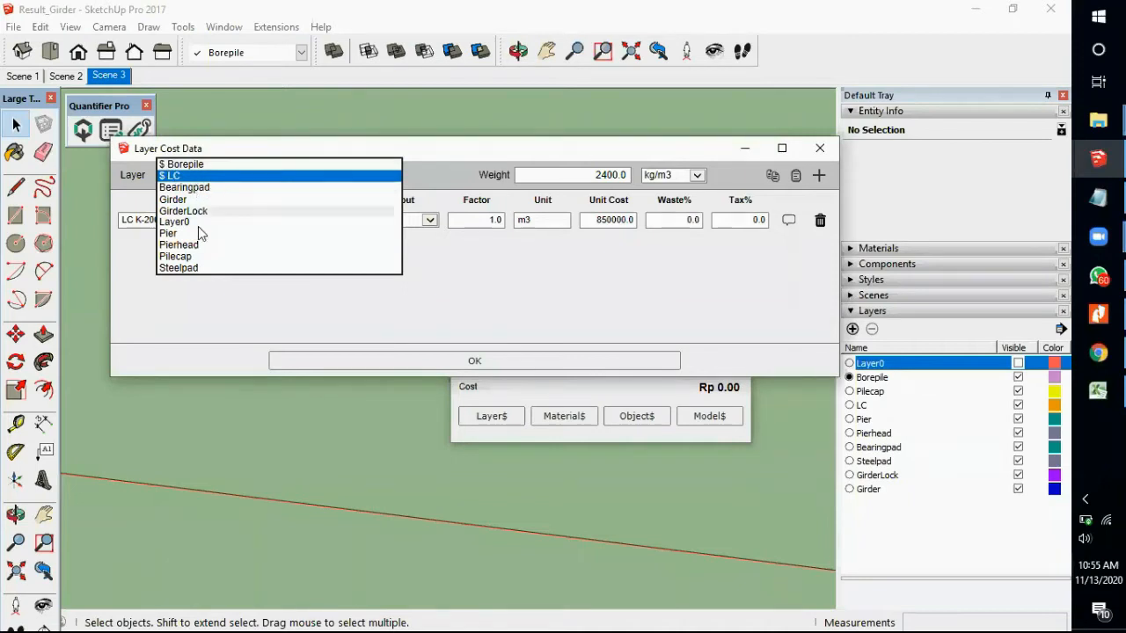
left_click(210, 256)
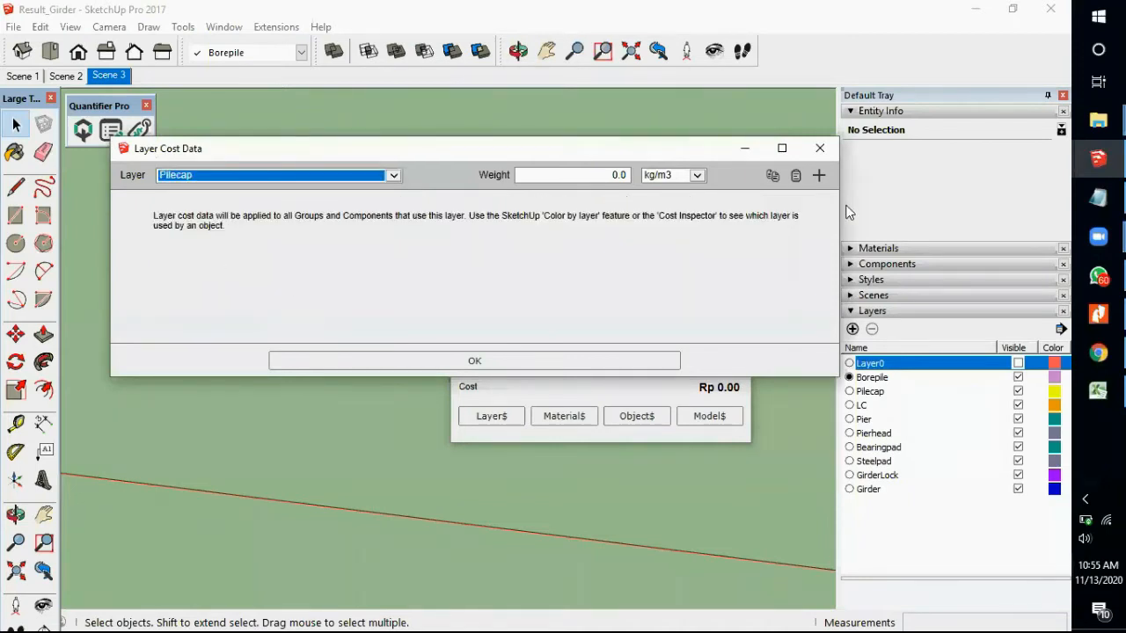
left_click(609, 175)
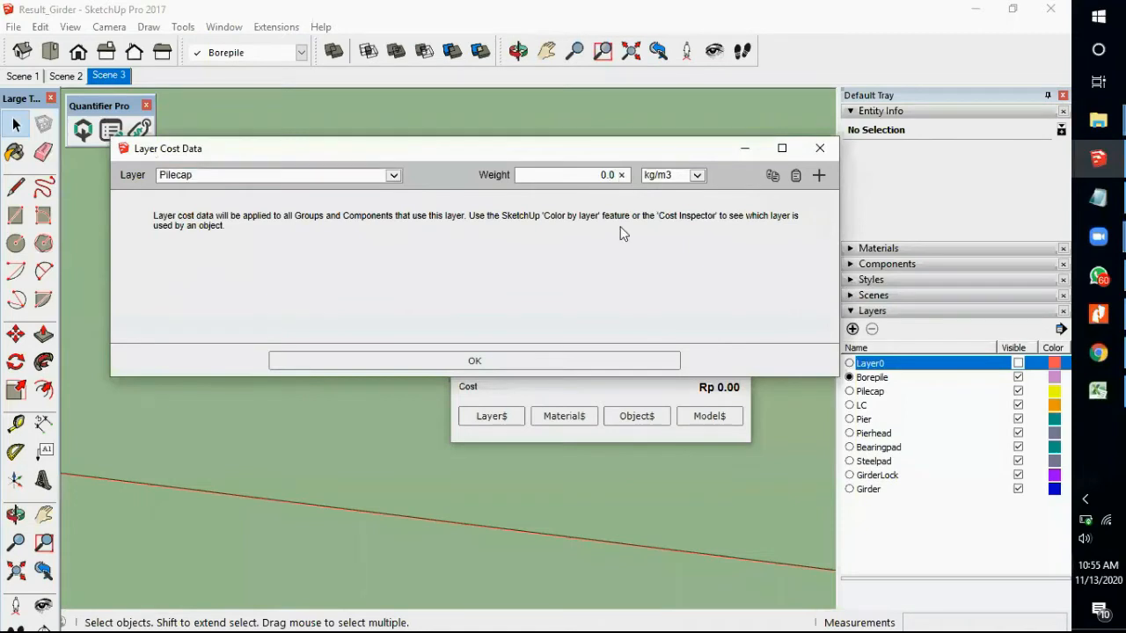
key("Left")
type("240")
Add a Pilecap cost item with code PC K-350 and input unit m3
left_click(818, 175)
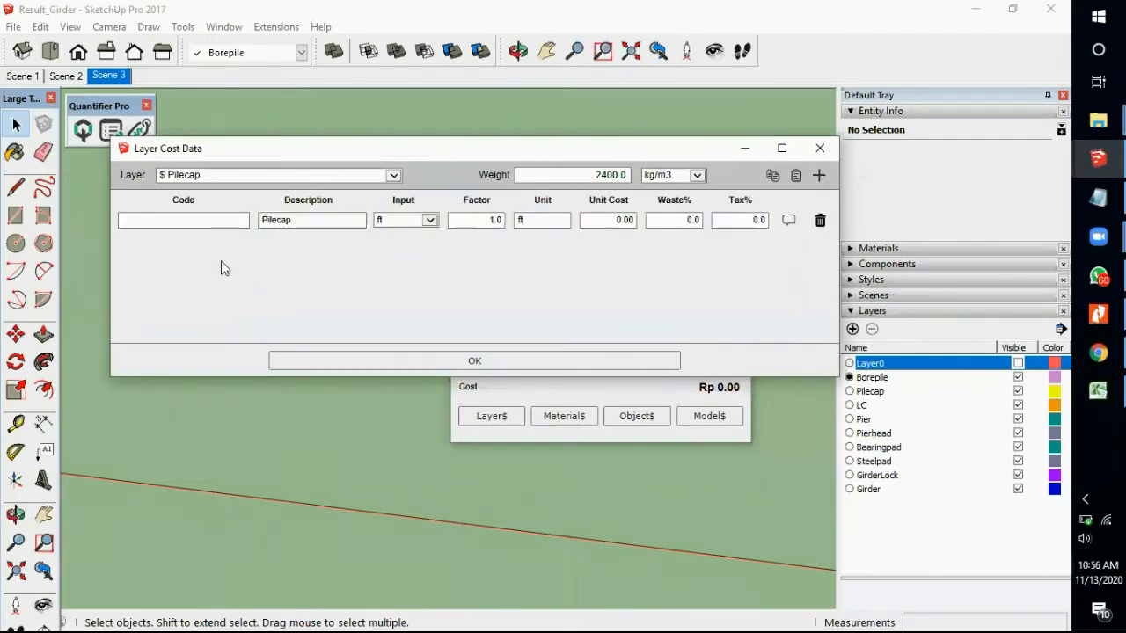
type("PC")
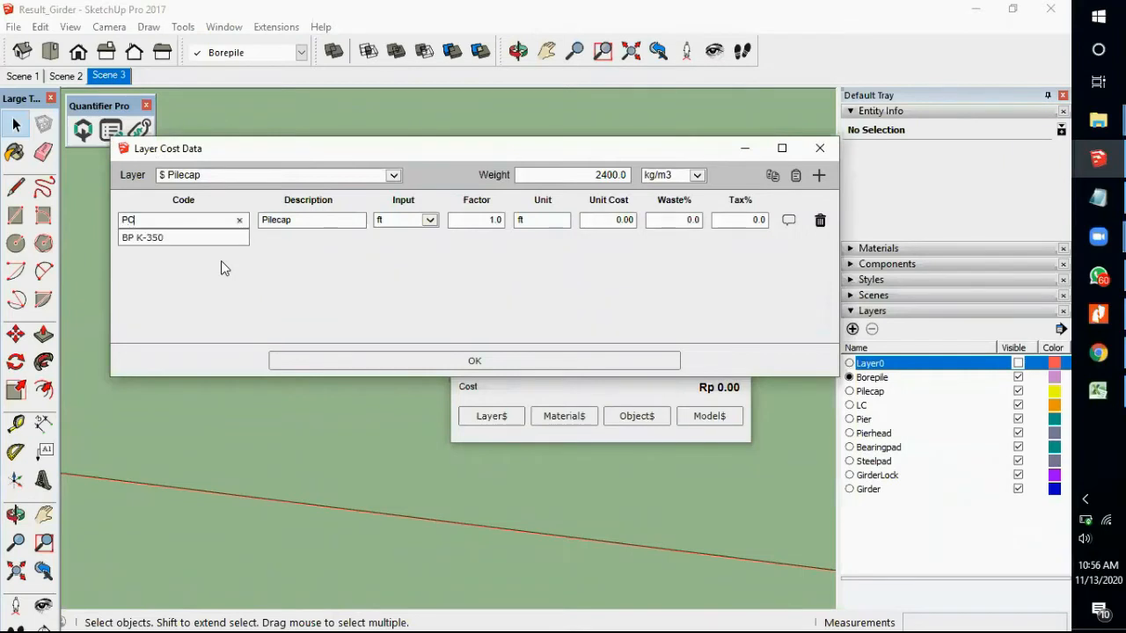
type(" K")
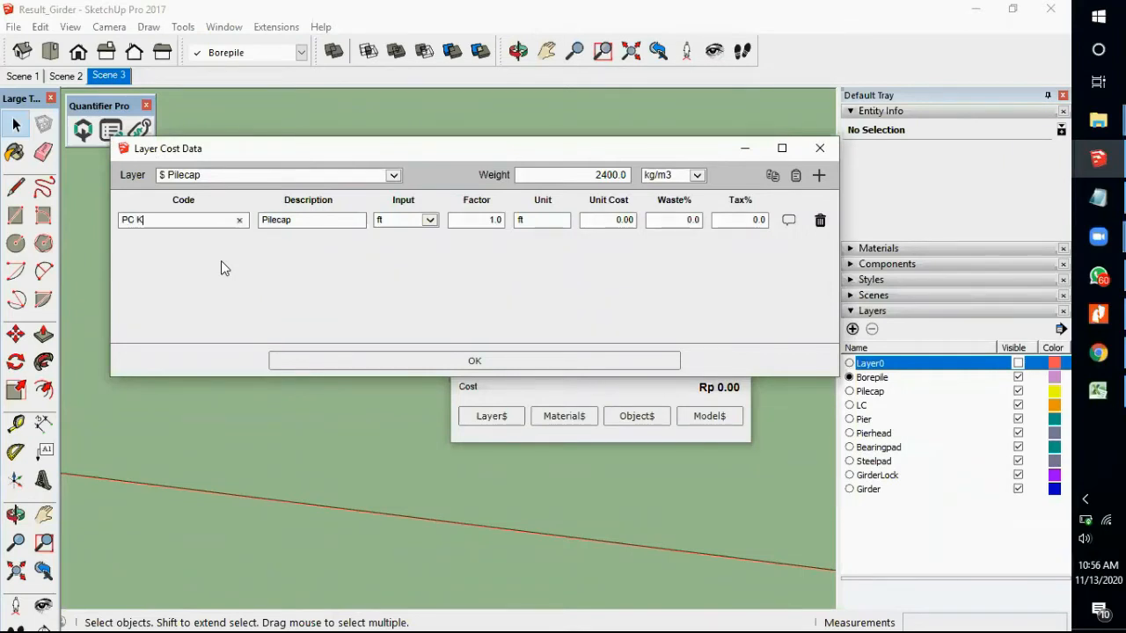
type("-350")
left_click(421, 222)
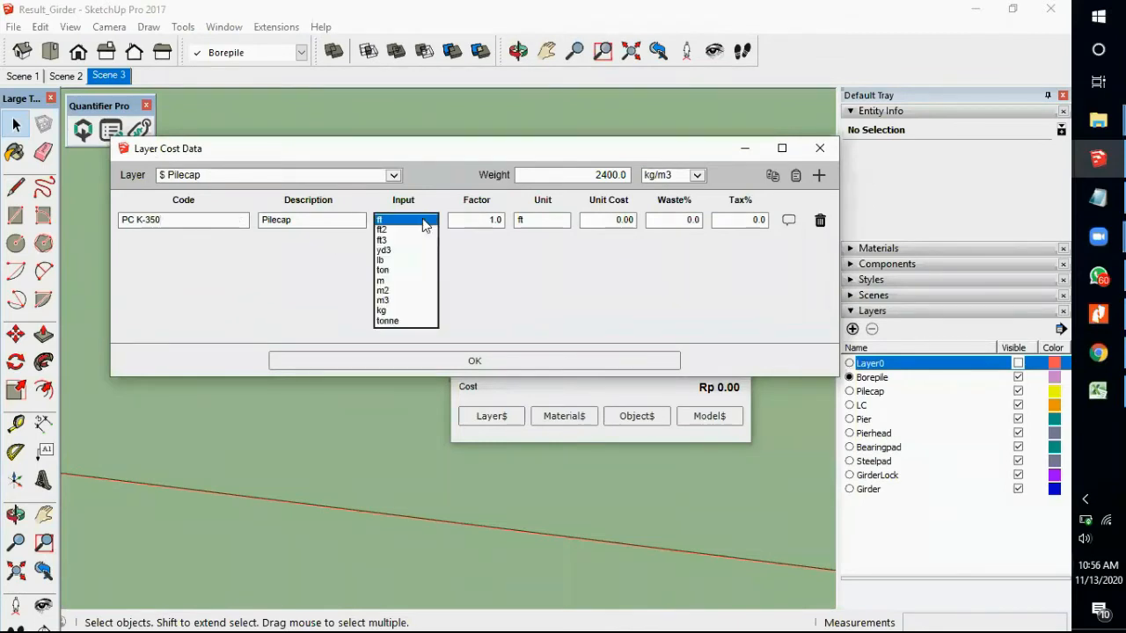
left_click(396, 302)
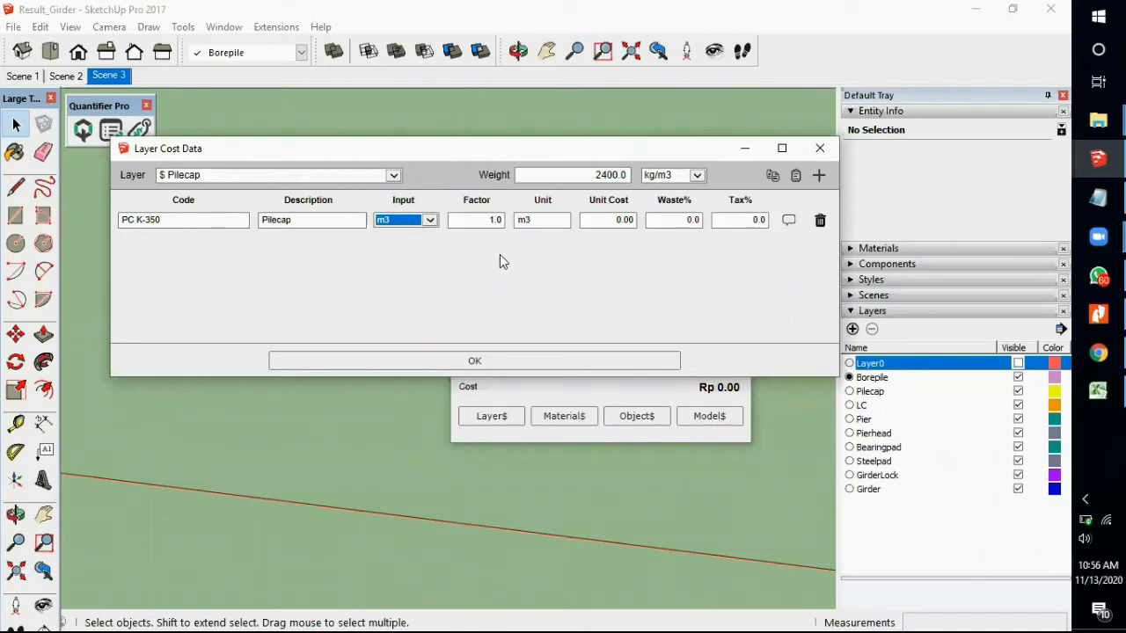
Copy the Borepile item's unit cost of 1200000 into the unit cost of the Pilecap item
left_click(625, 220)
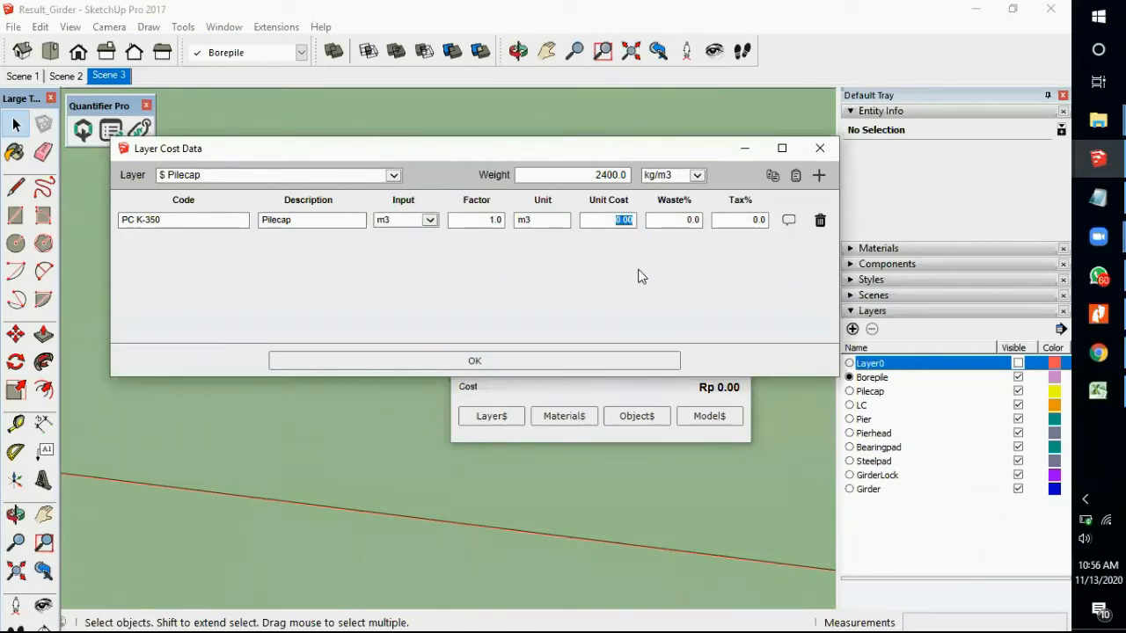
left_click(392, 178)
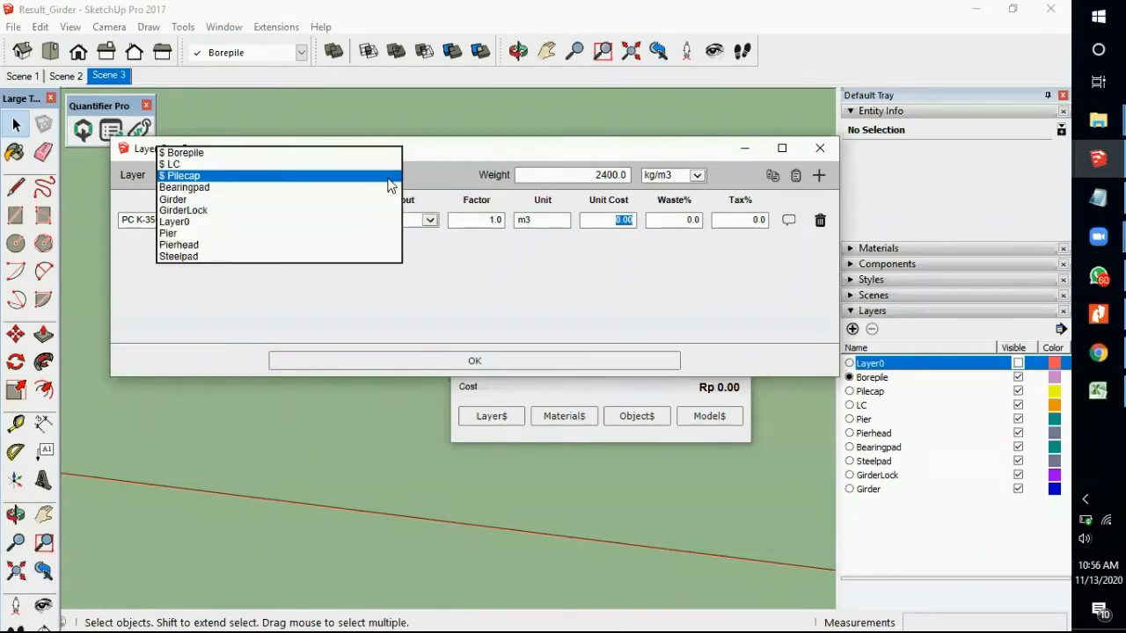
left_click(281, 155)
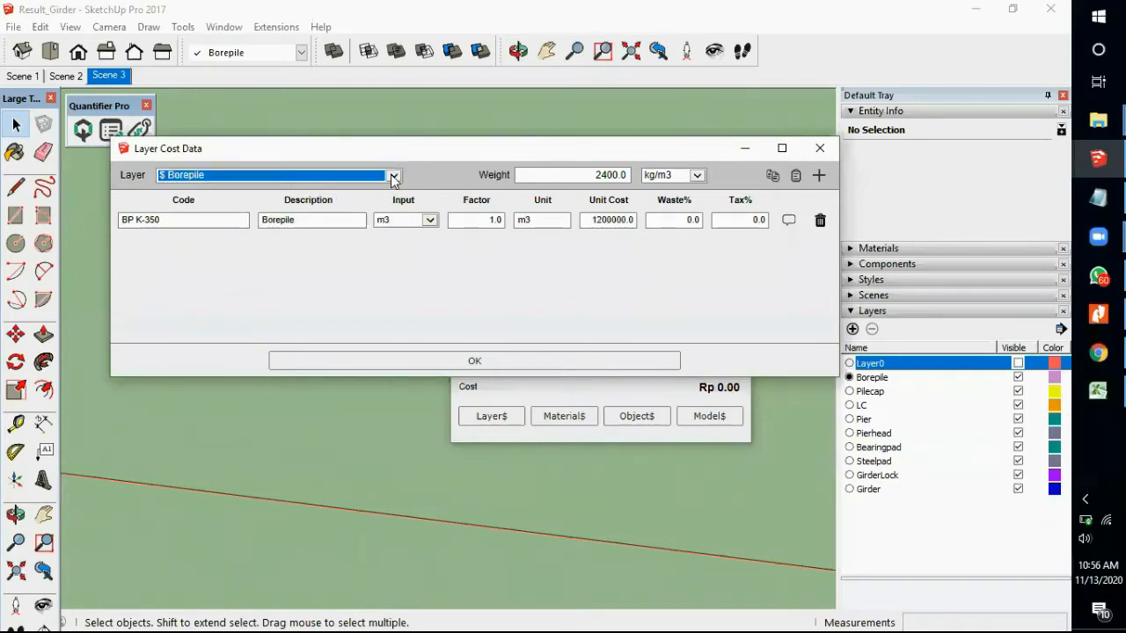
left_click_drag(595, 222, 645, 227)
key("ctrl+c")
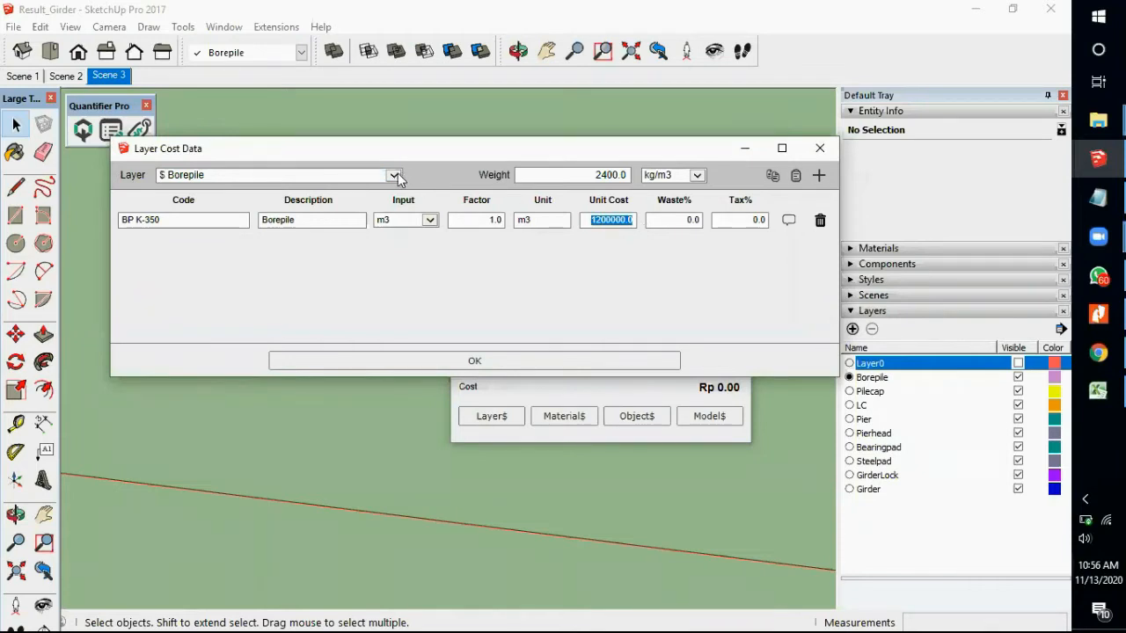
left_click(396, 175)
left_click(345, 199)
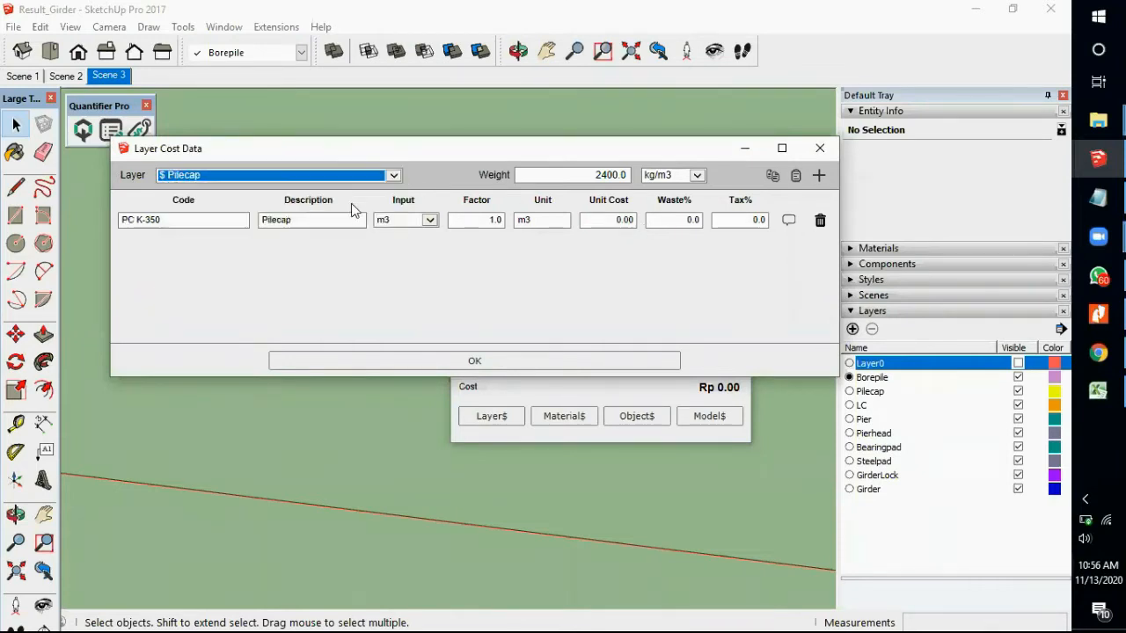
left_click_drag(601, 220, 661, 222)
key("ctrl+v")
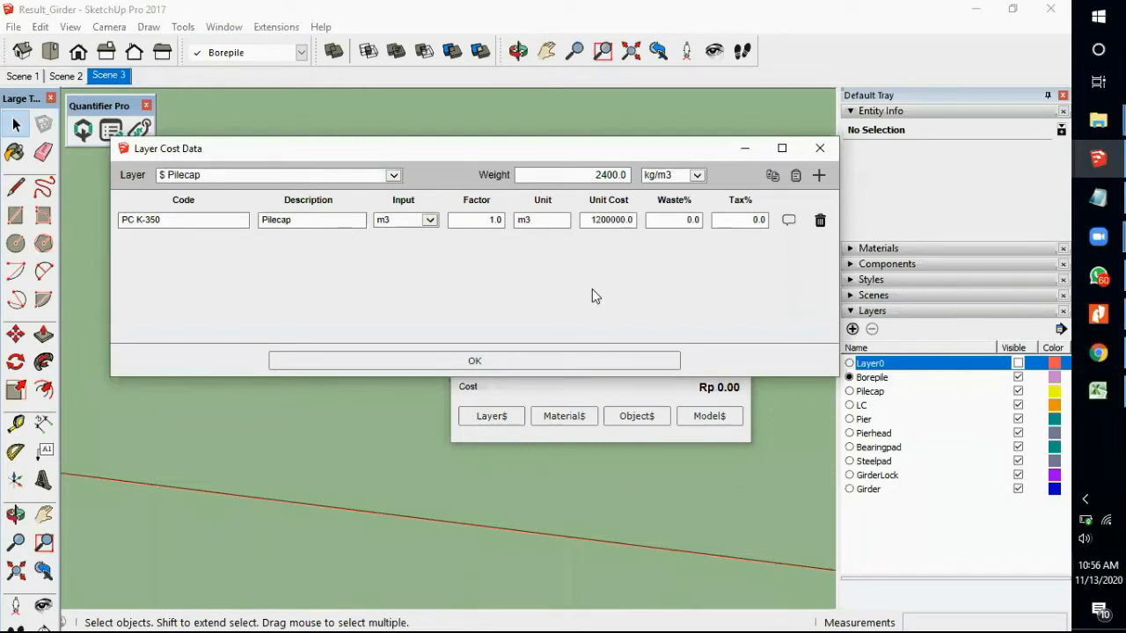
Set the Pier layer's weight to 2400 kg/m3
left_click(395, 176)
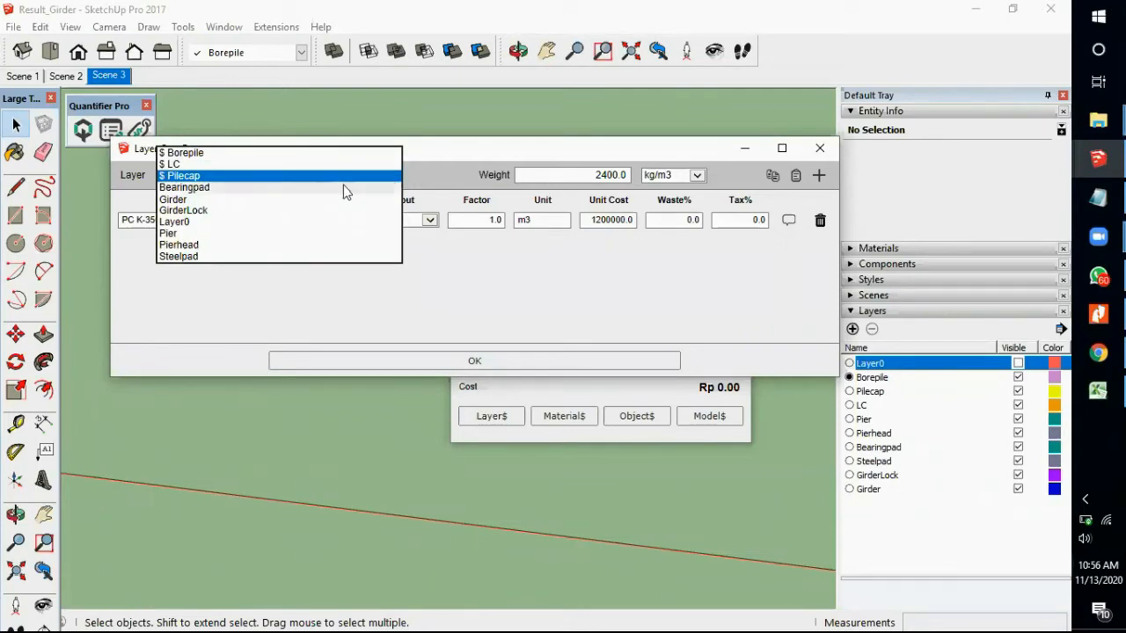
left_click(305, 233)
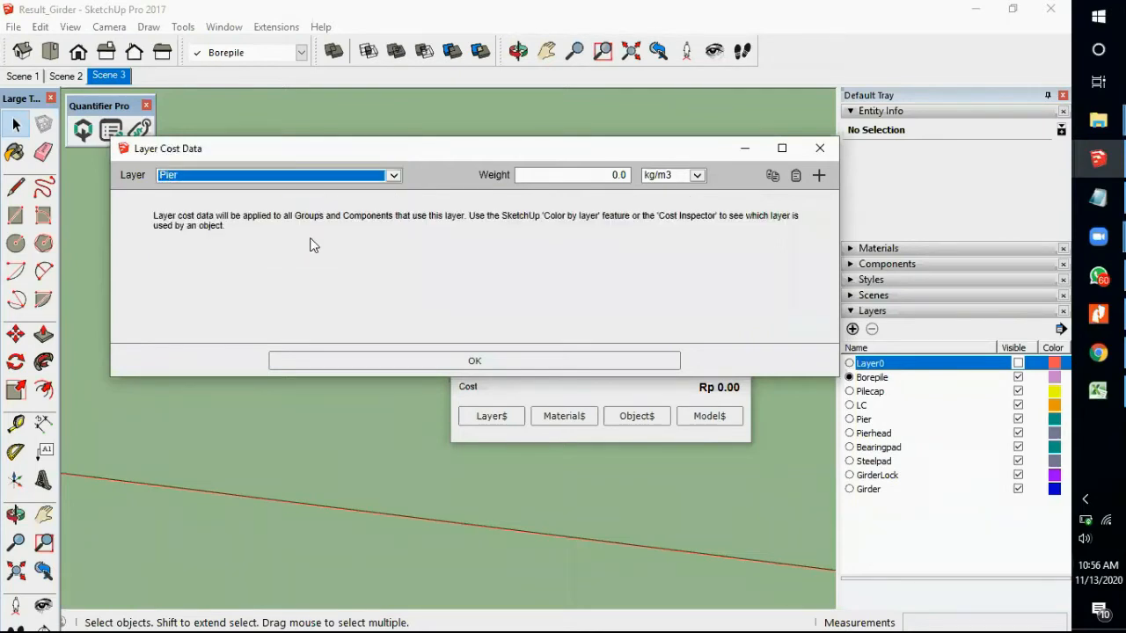
left_click(569, 175)
type("24")
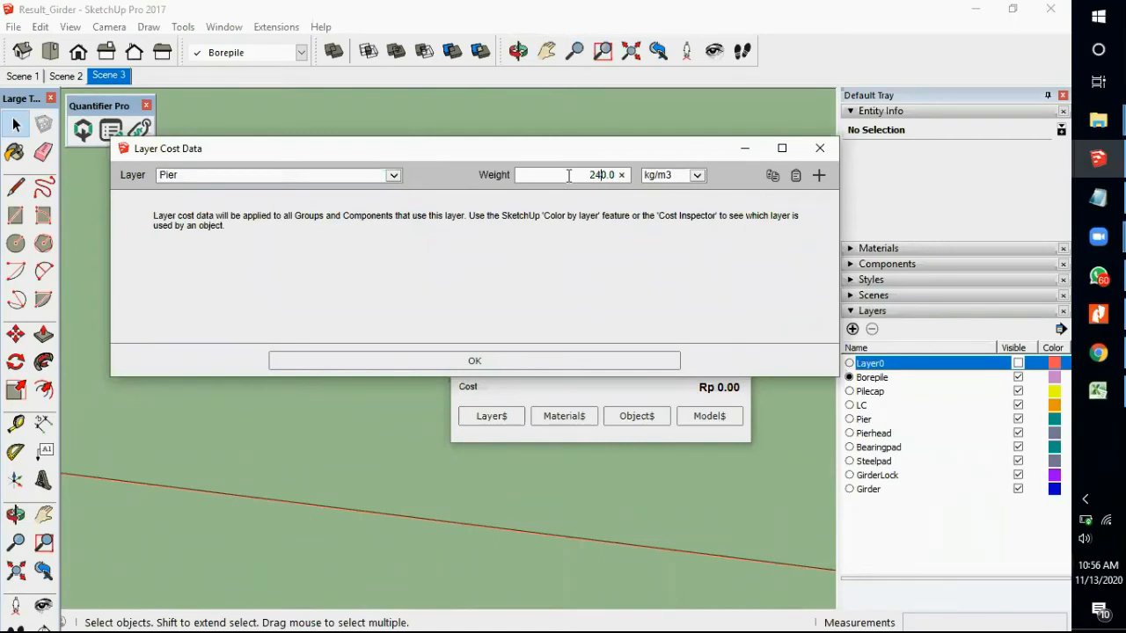
type("0")
Add a Pier cost item with code PR K-350, input unit m3 and the copied unit cost of 1200000
left_click(819, 175)
left_click(176, 219)
type("PR K")
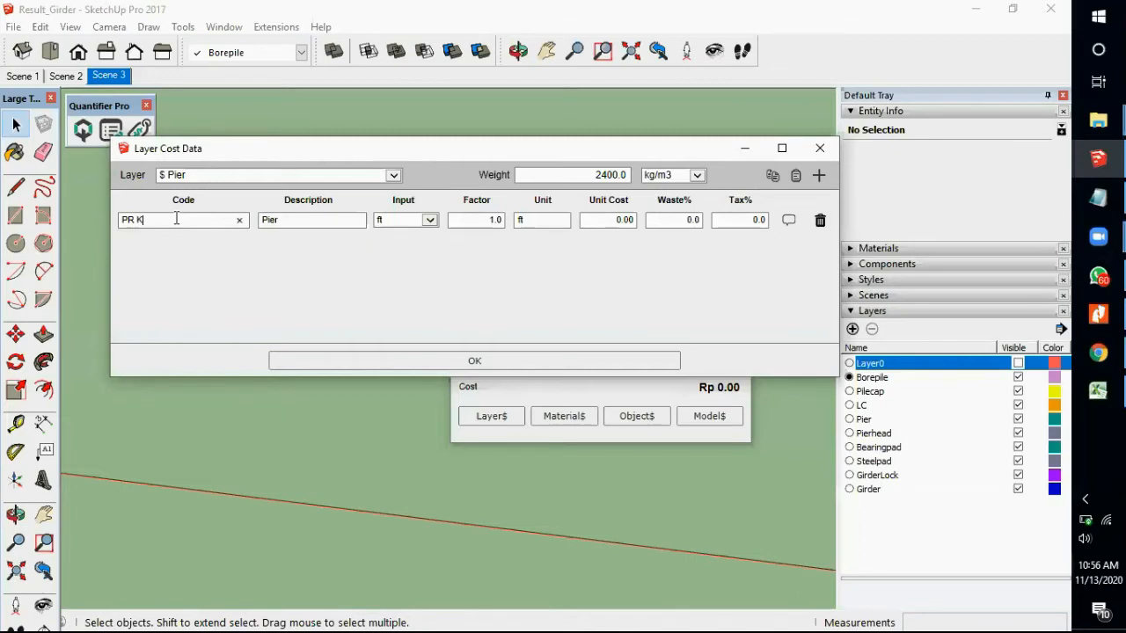
type("-350")
left_click(424, 220)
left_click(407, 300)
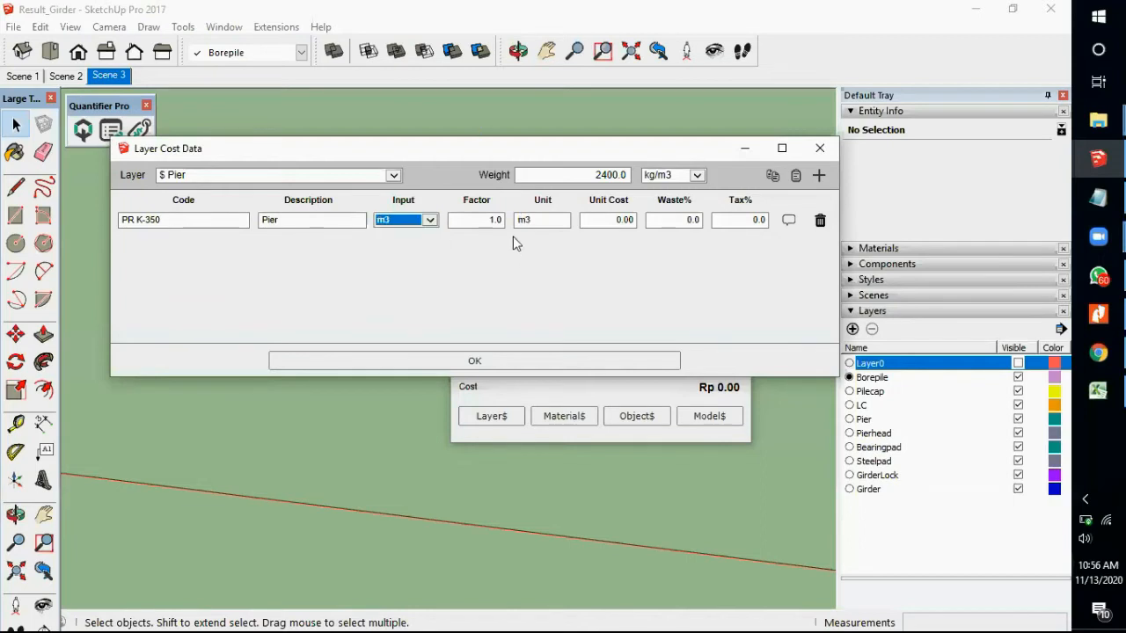
left_click_drag(609, 222, 640, 226)
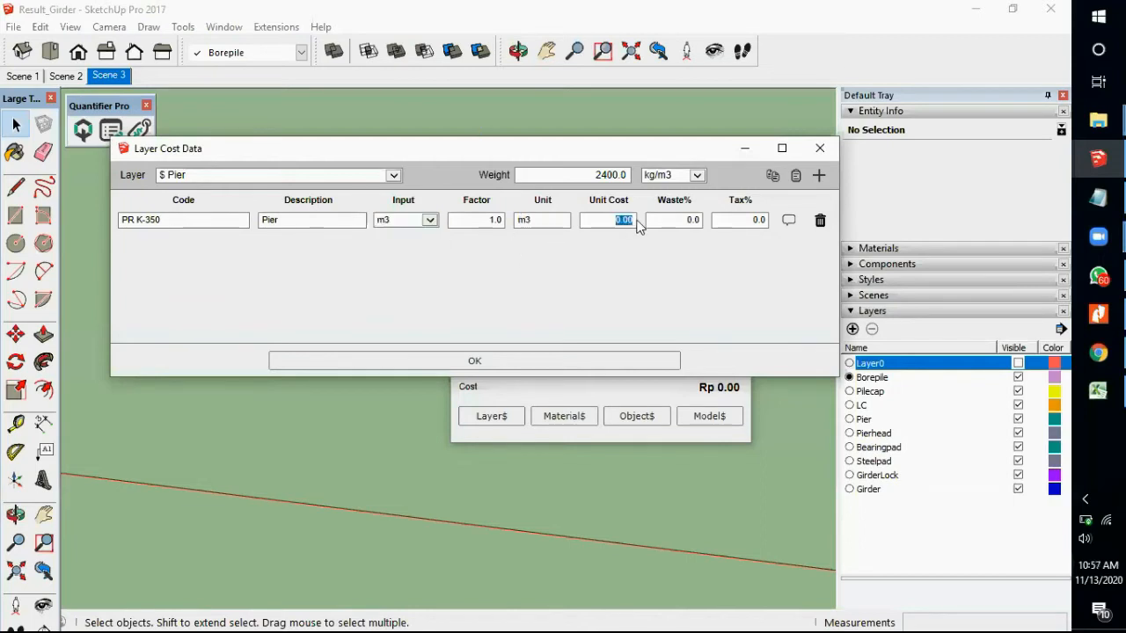
key("ctrl+v")
Set the GirderLock layer's weight to 2400 kg/m3
left_click(395, 178)
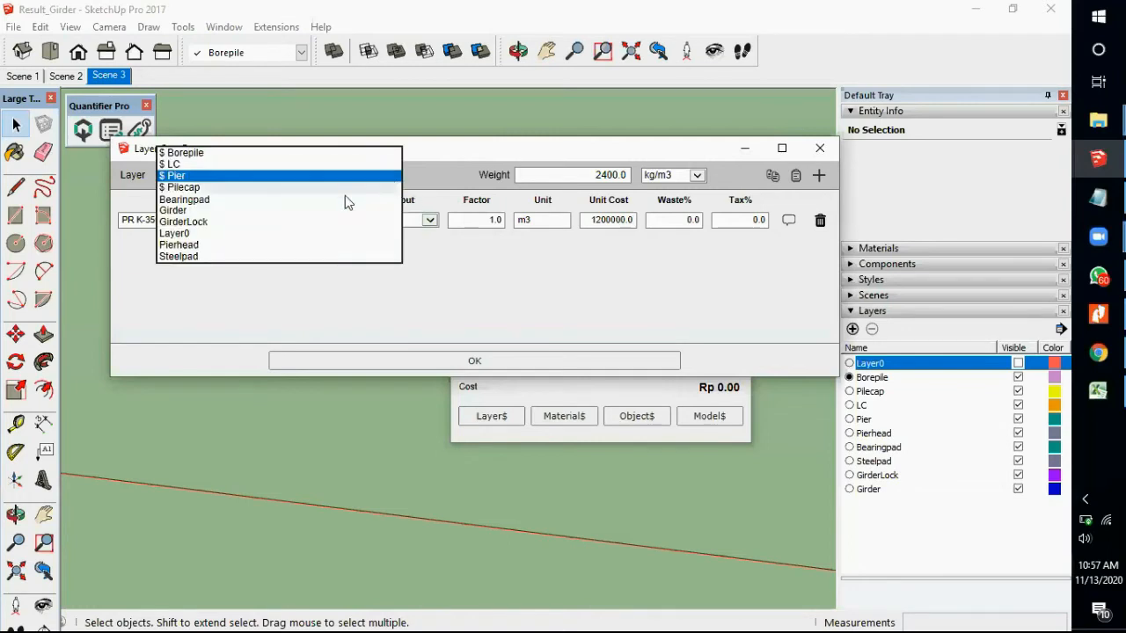
left_click(223, 222)
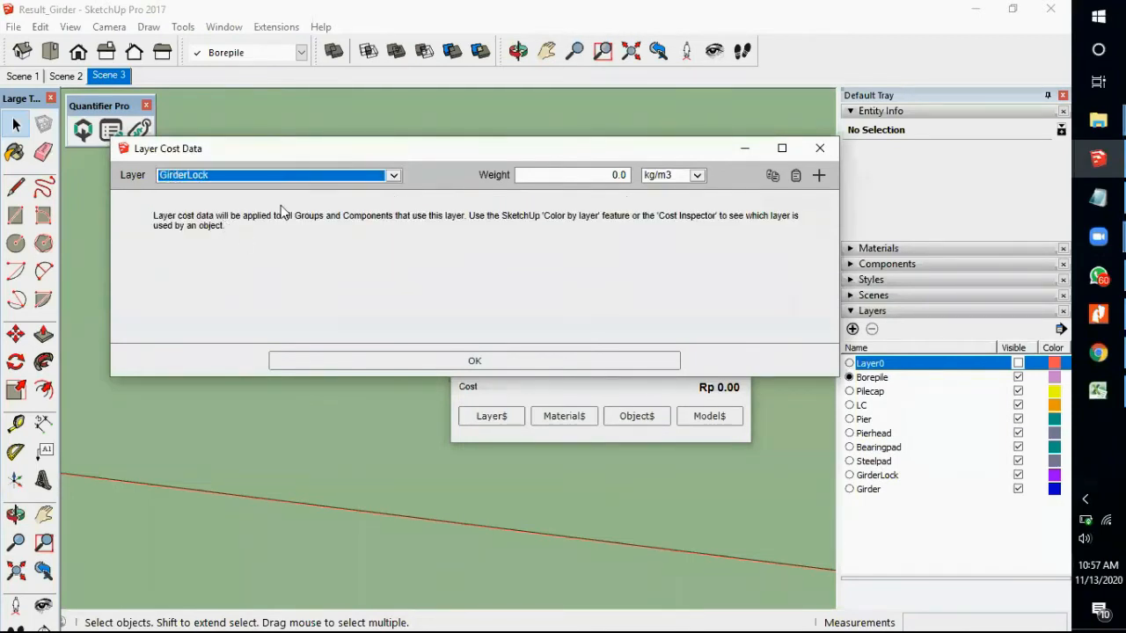
left_click(608, 176)
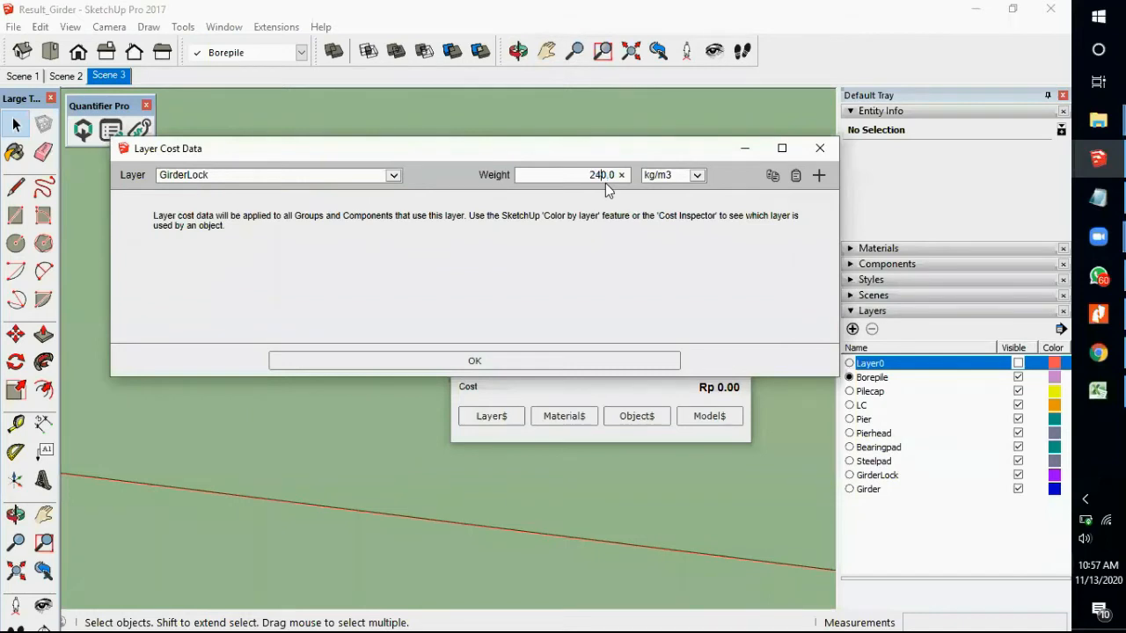
type("240")
Add a GirderLock cost item with code GL K-350, input unit m3 and unit cost 1200000
left_click(819, 175)
left_click(207, 217)
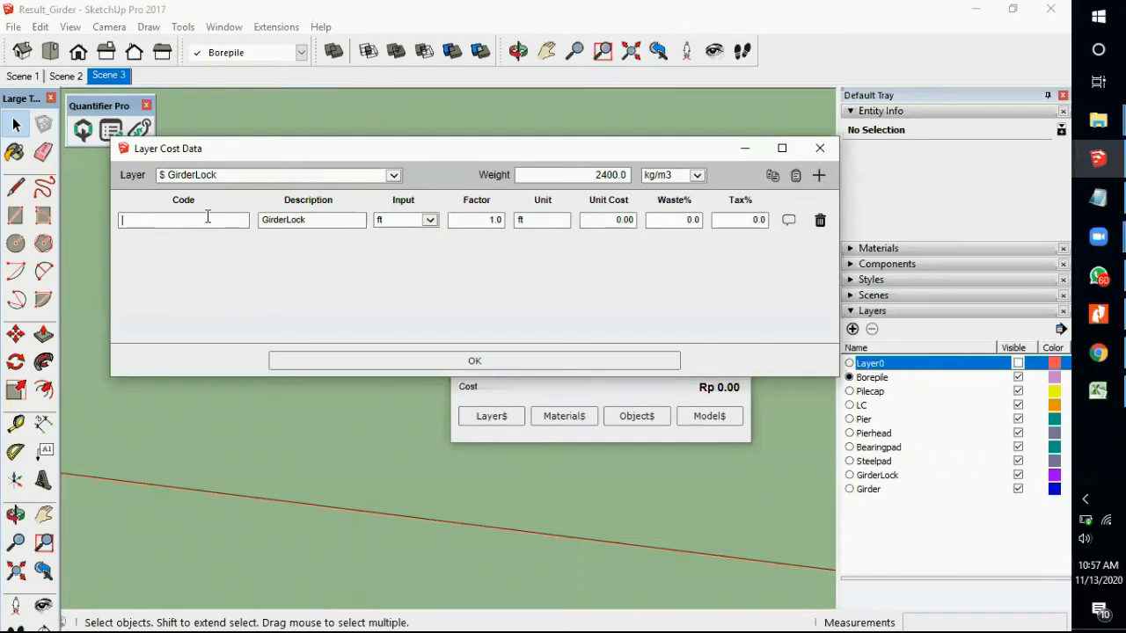
type("GL K-350")
left_click(429, 220)
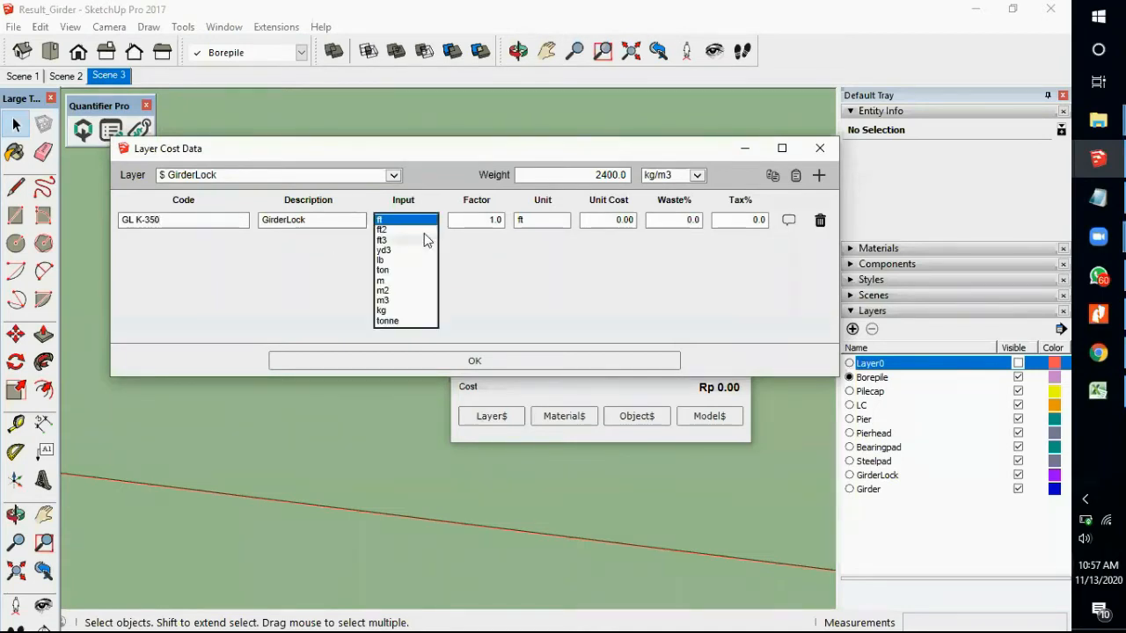
left_click(407, 300)
left_click(621, 220)
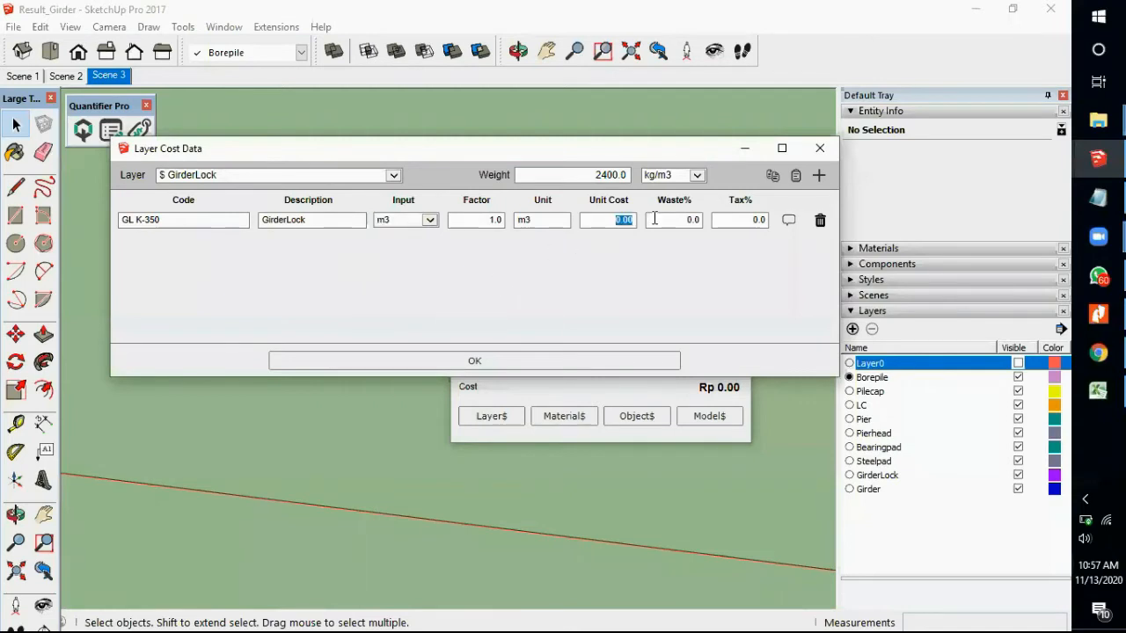
type("1200000.0")
Set the Pierhead layer's weight to 2400 kg/m3
left_click(394, 176)
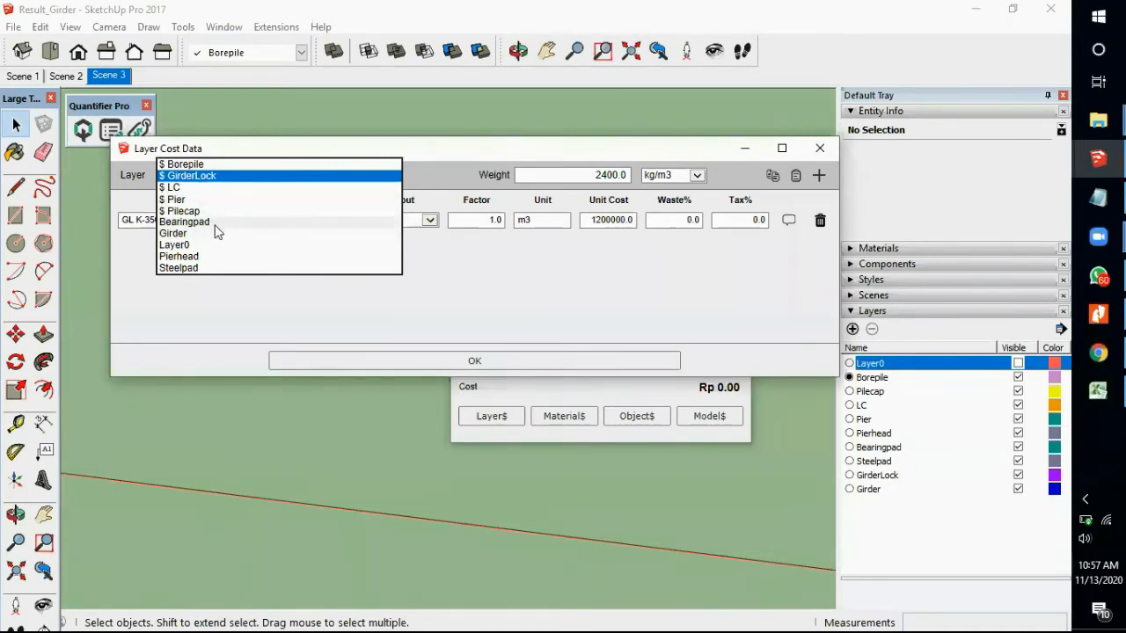
left_click(206, 259)
left_click(607, 175)
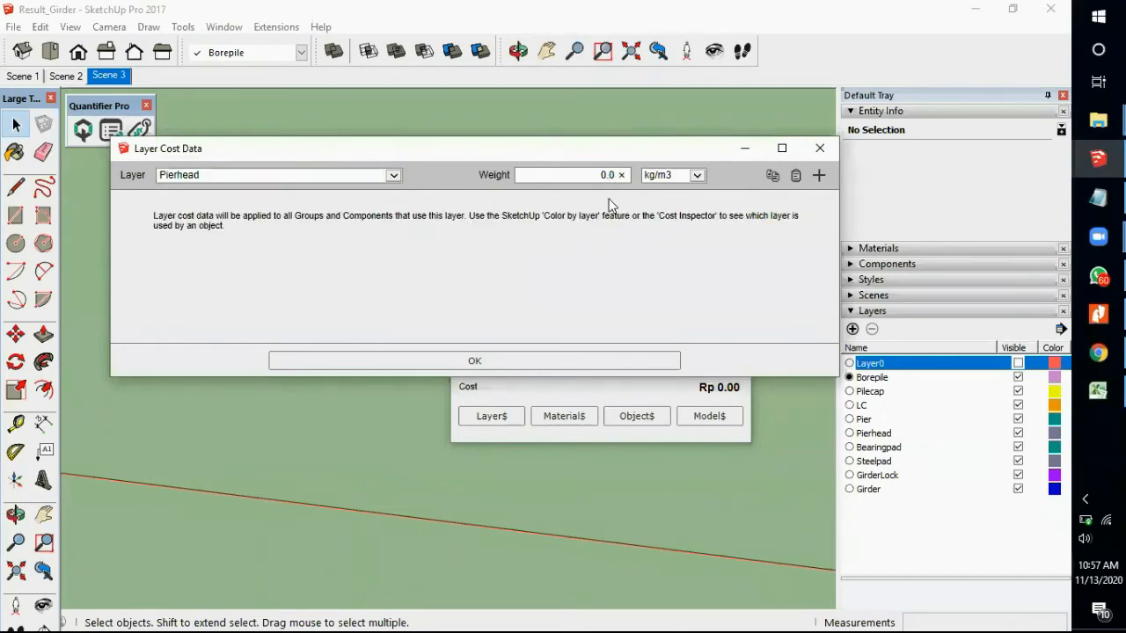
type("240")
Add a Pierhead cost item with code PH K-350, input unit m3 and unit cost 1200000
left_click(815, 175)
left_click(214, 221)
type("PH K-350")
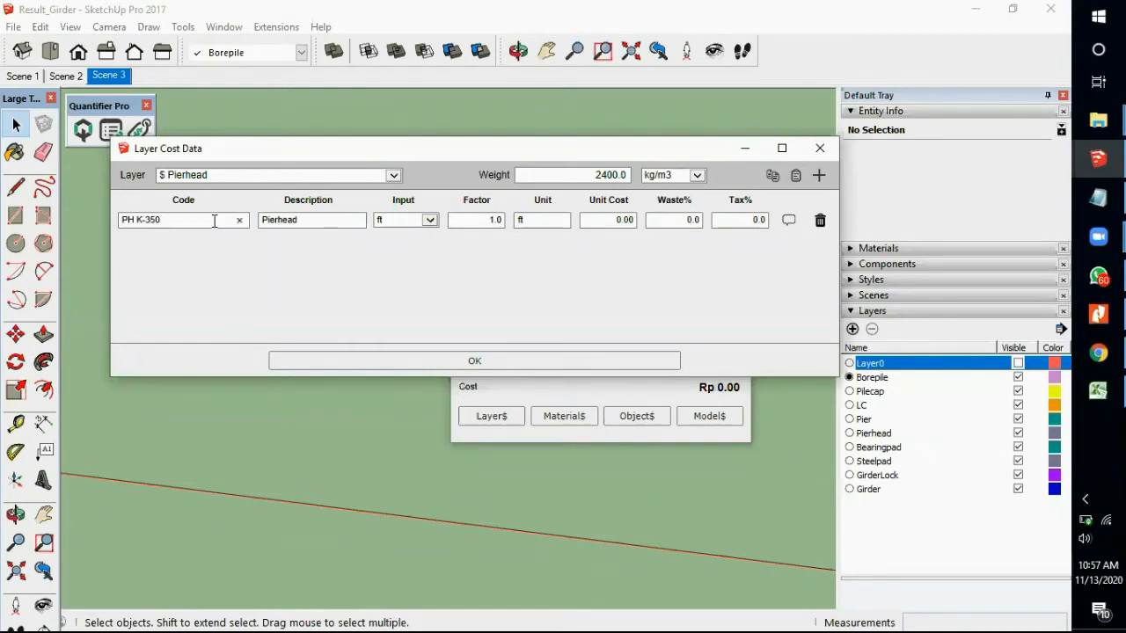
left_click(429, 220)
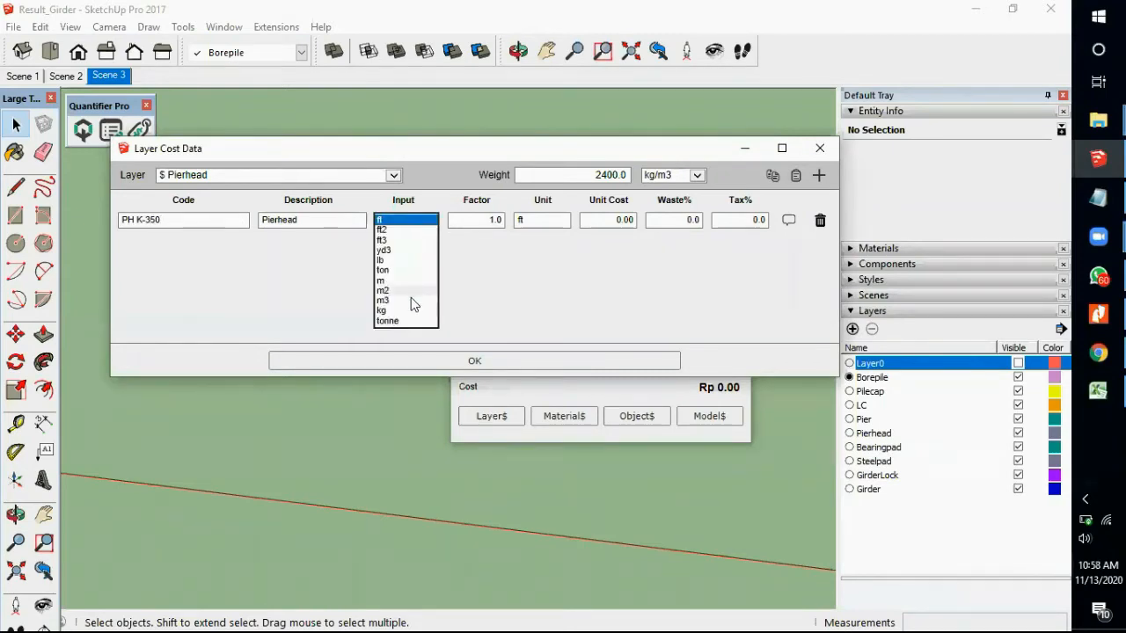
left_click(410, 300)
left_click(613, 220)
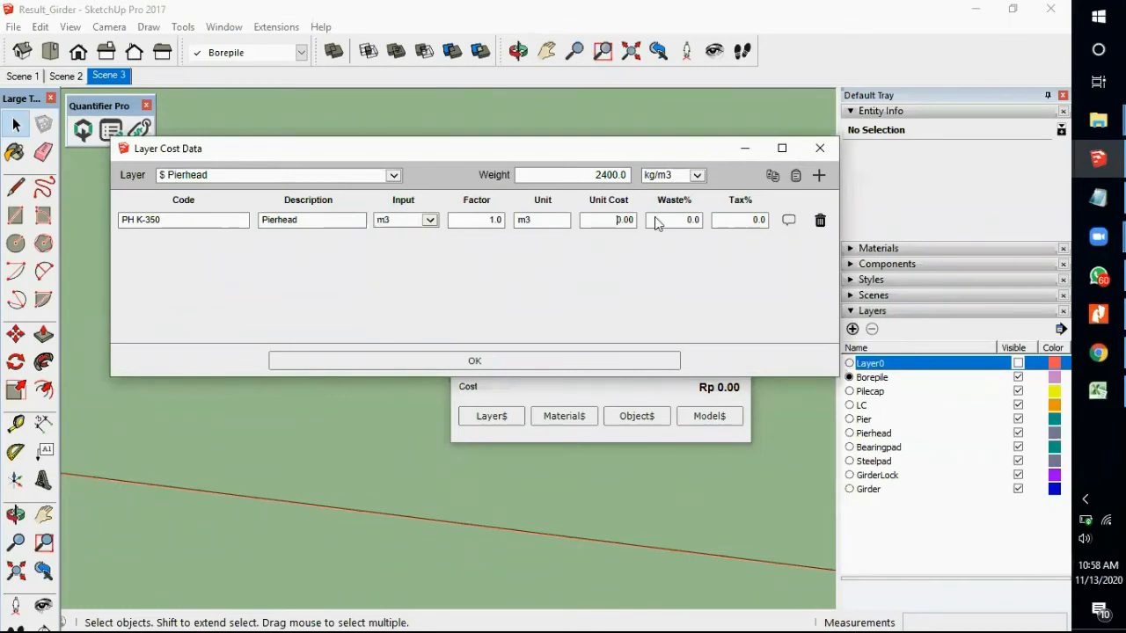
type("1200000")
Set the Girder layer's weight to 2400 kg/m3
left_click(394, 175)
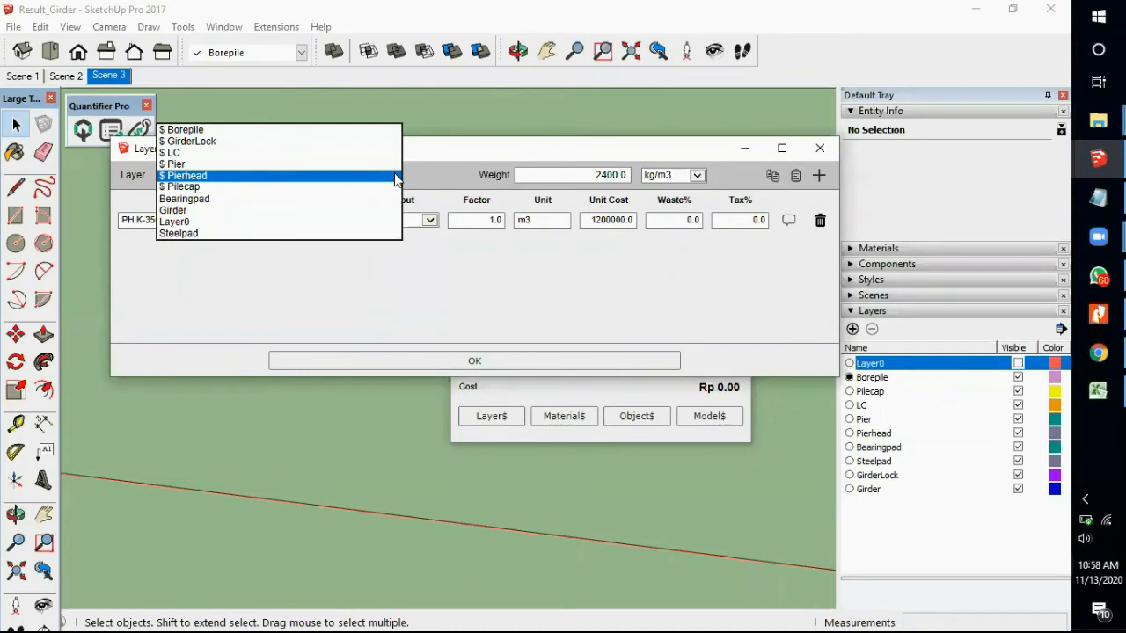
left_click(209, 212)
left_click(604, 176)
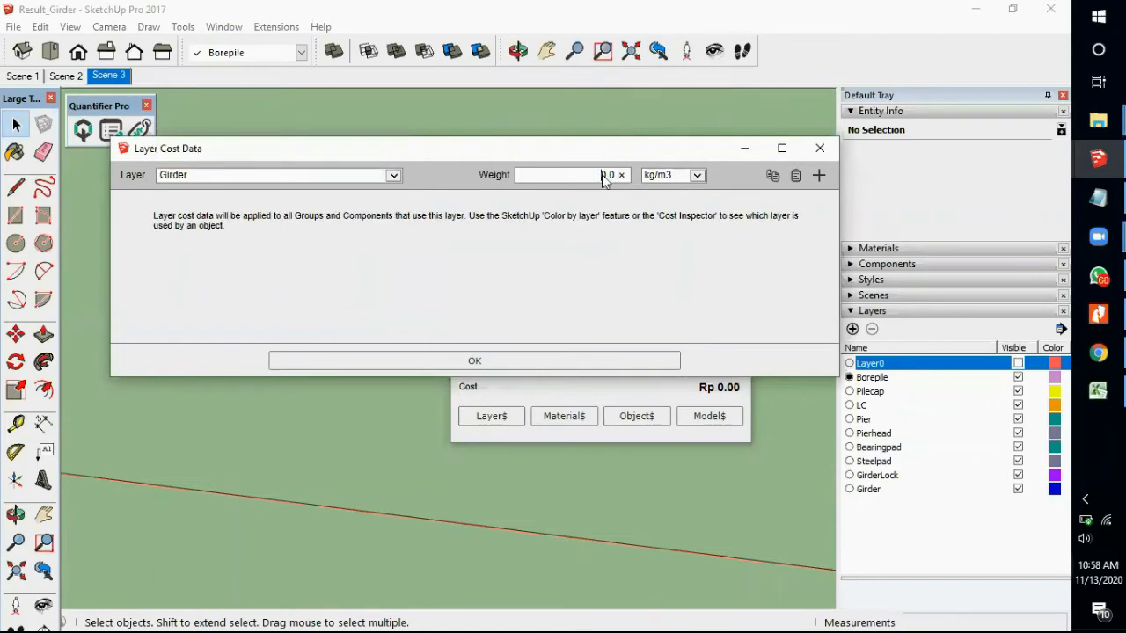
type("240")
Add a Girder cost item with code PCI K-450, input unit m3 and unit cost 2000000
left_click(818, 176)
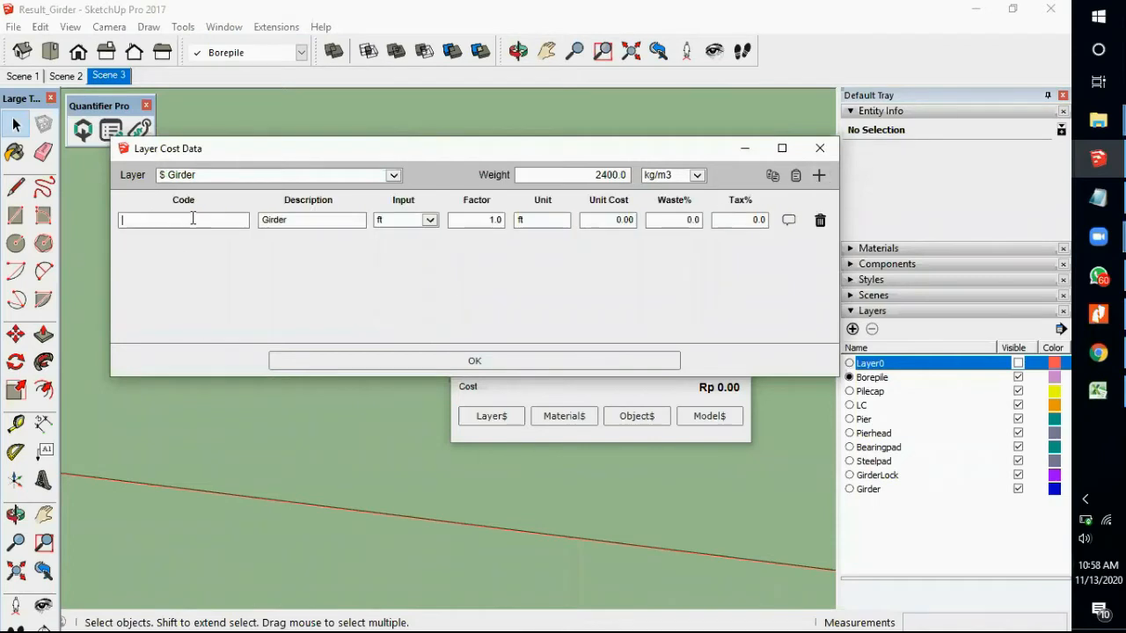
type("K")
key("BackSpace")
type("G")
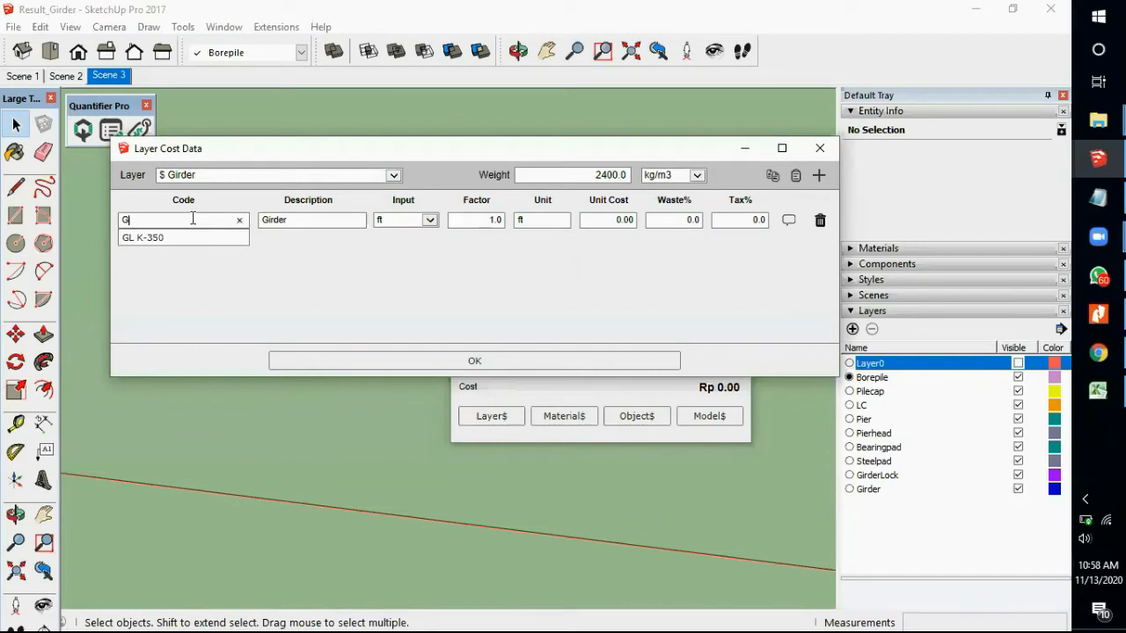
type("P")
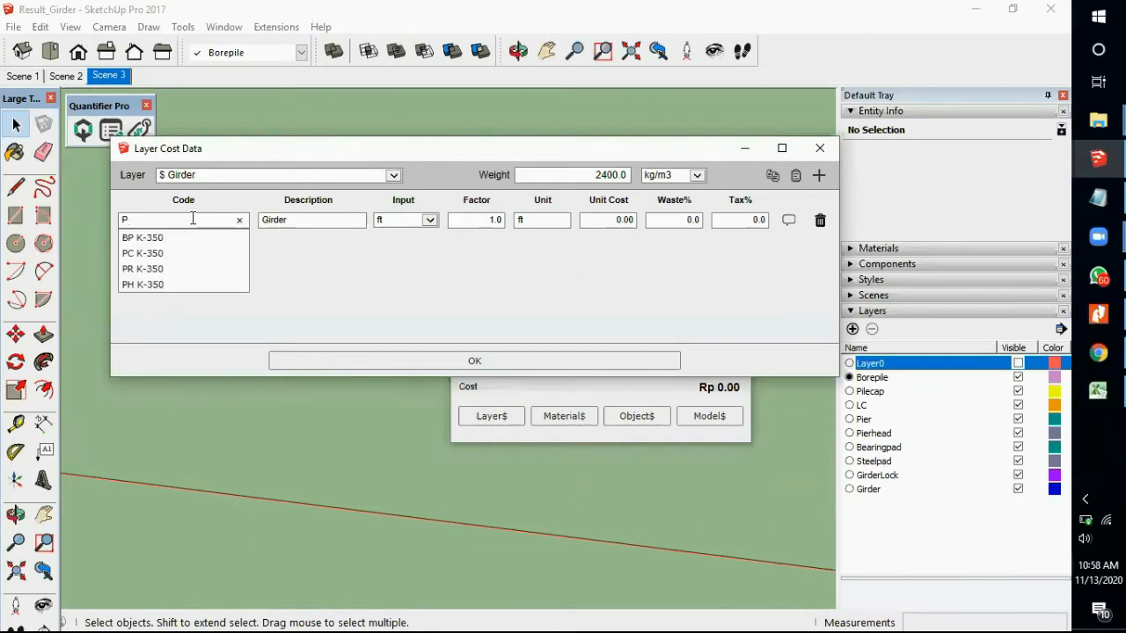
type("CI")
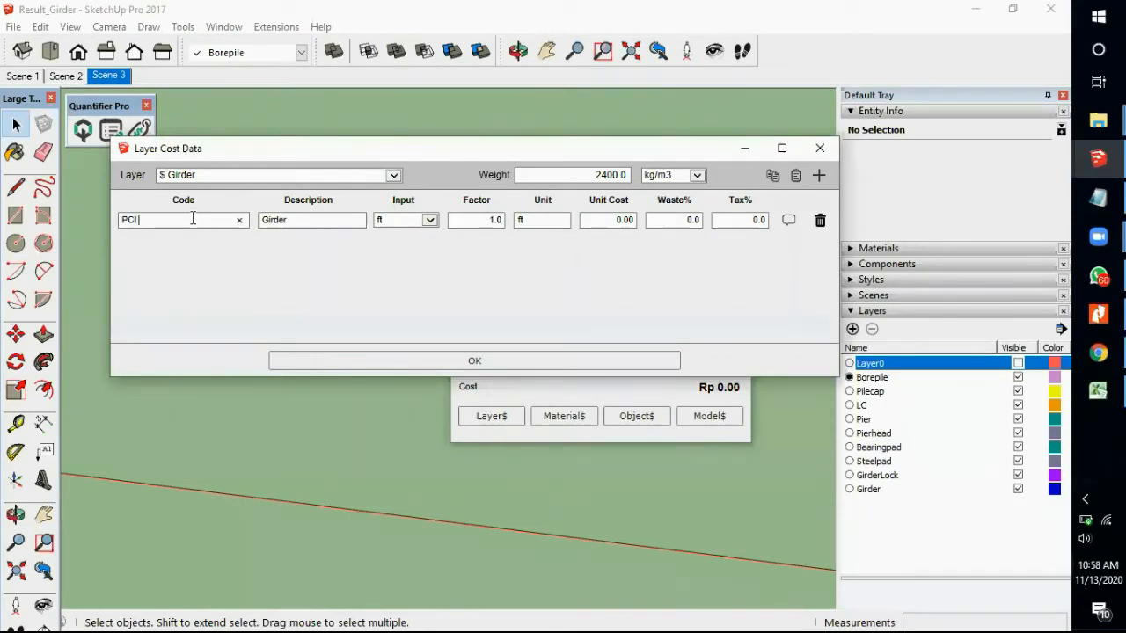
type(" K-450")
left_click(431, 220)
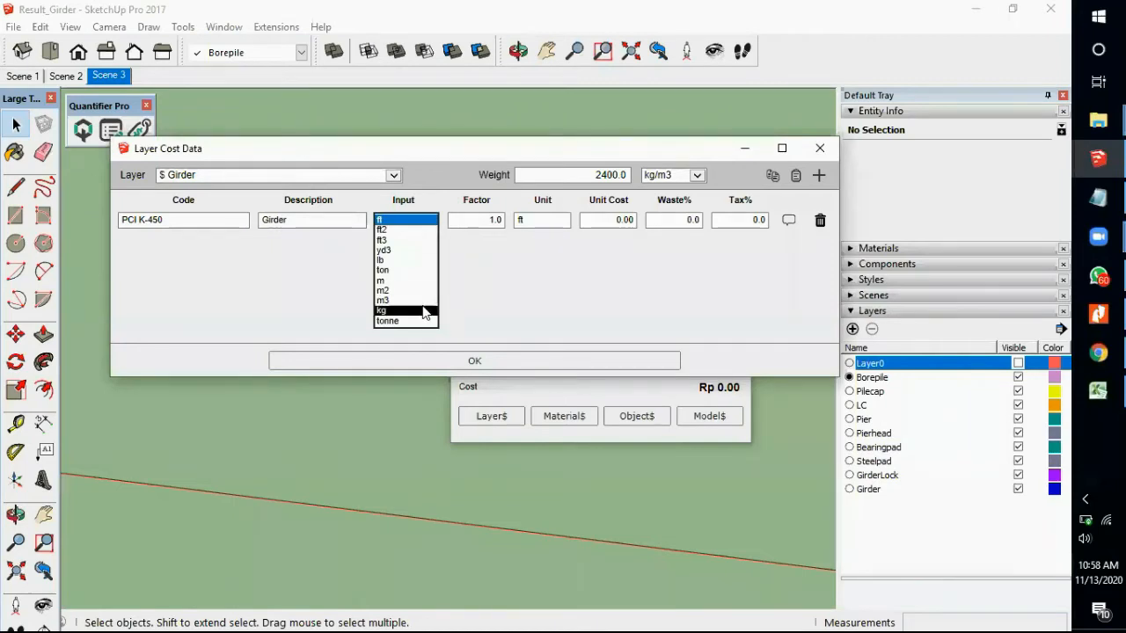
left_click(417, 301)
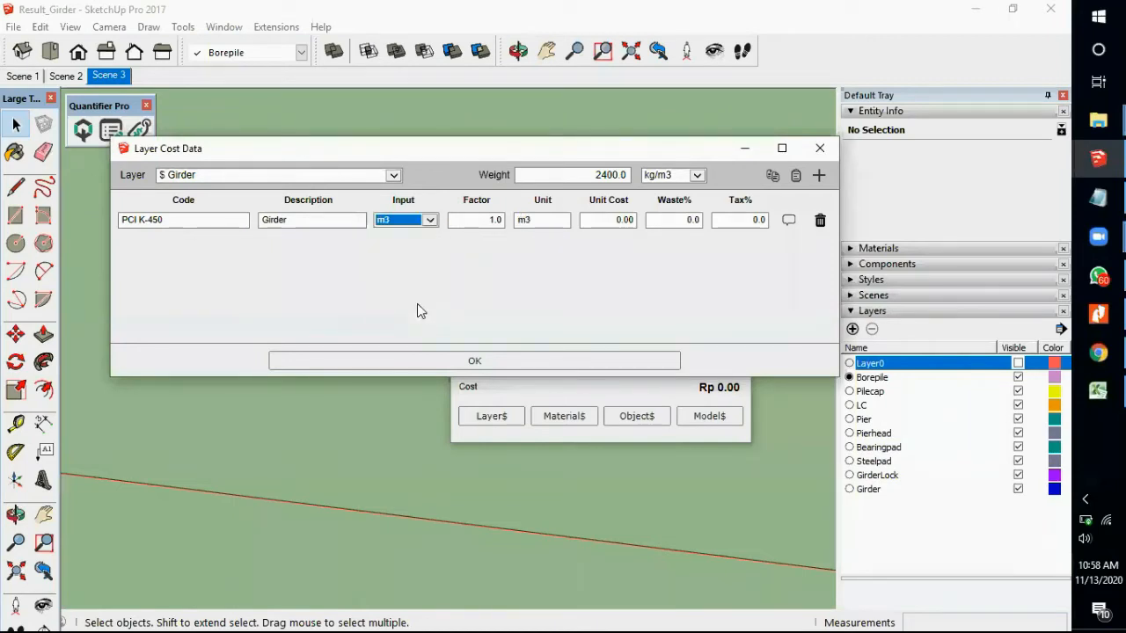
left_click(613, 219)
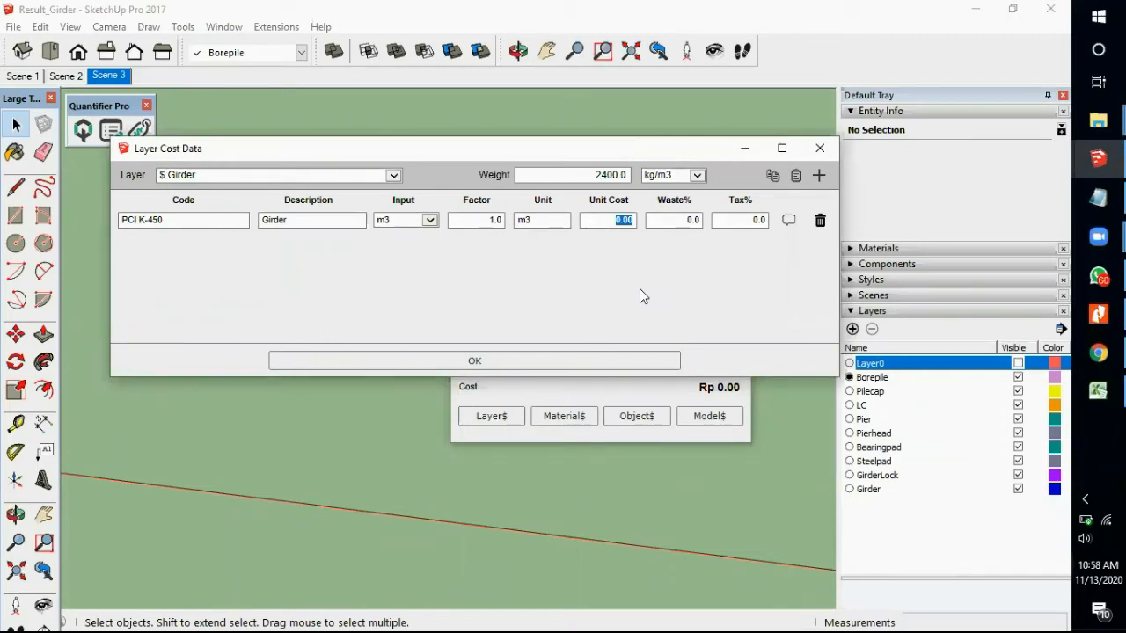
type("2000000")
Add a cost item to the Bearingpad layer with input unit m2 and unit cost 10000000
left_click(396, 176)
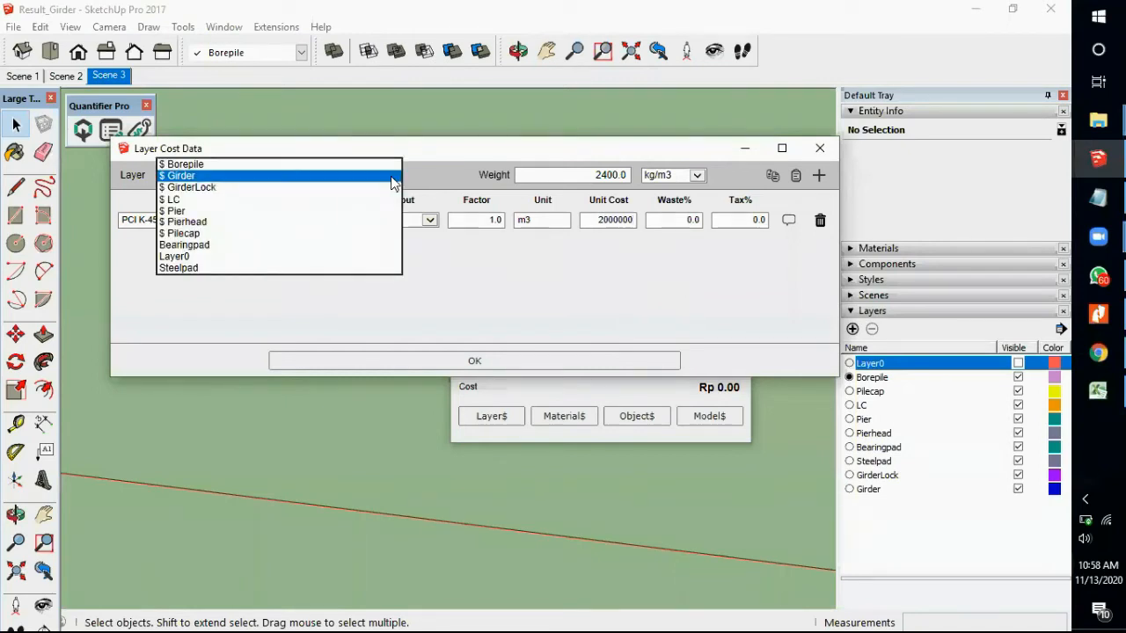
left_click(264, 246)
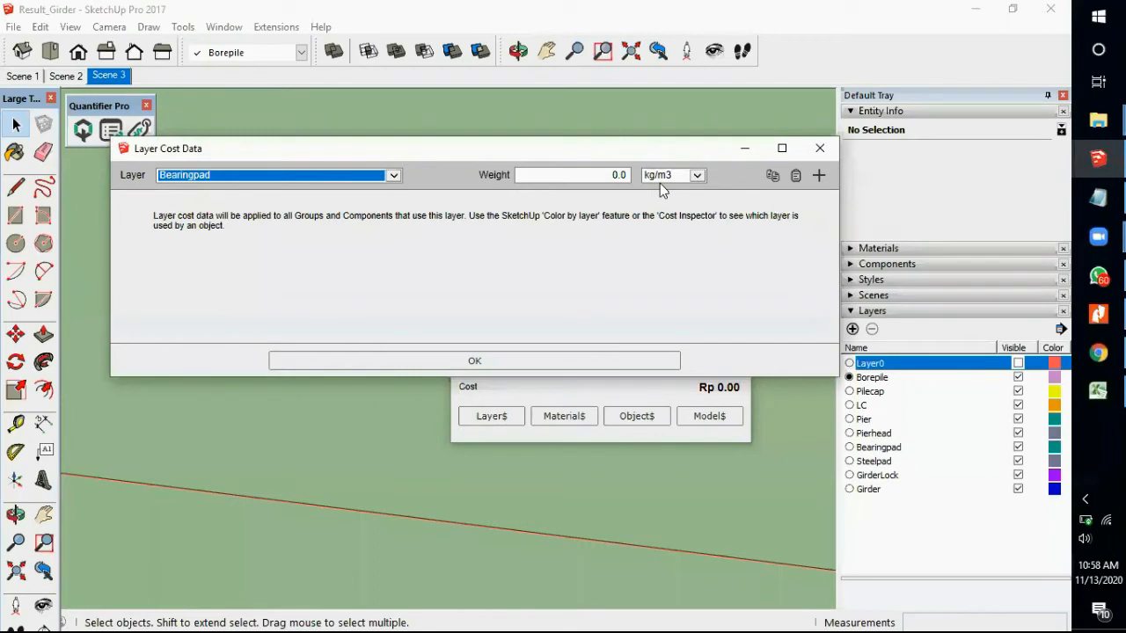
left_click(818, 175)
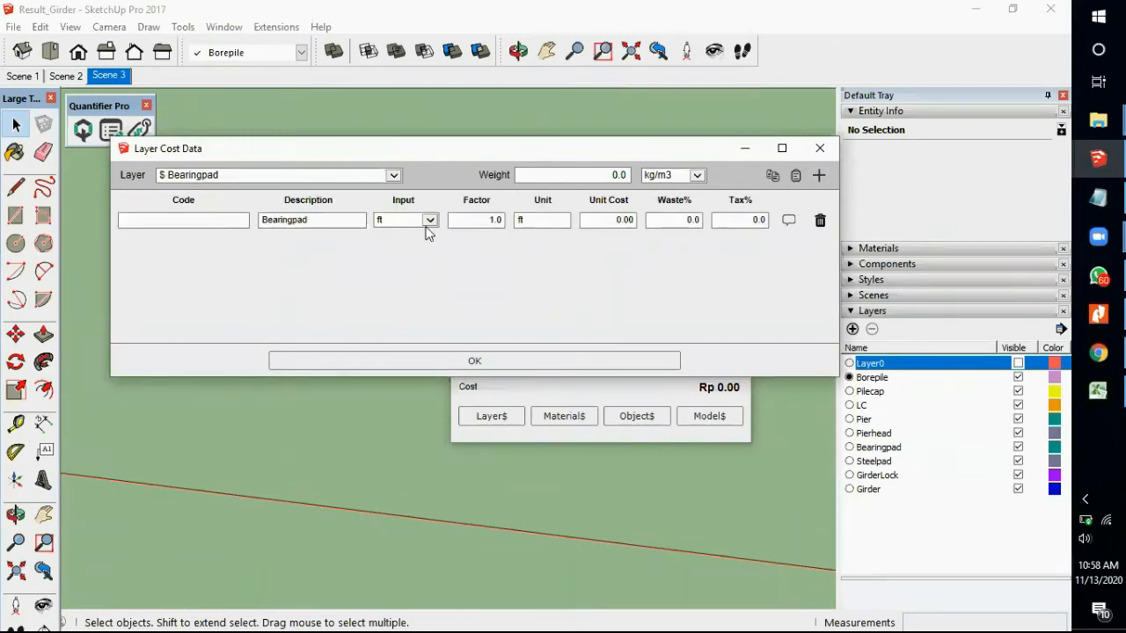
left_click(429, 221)
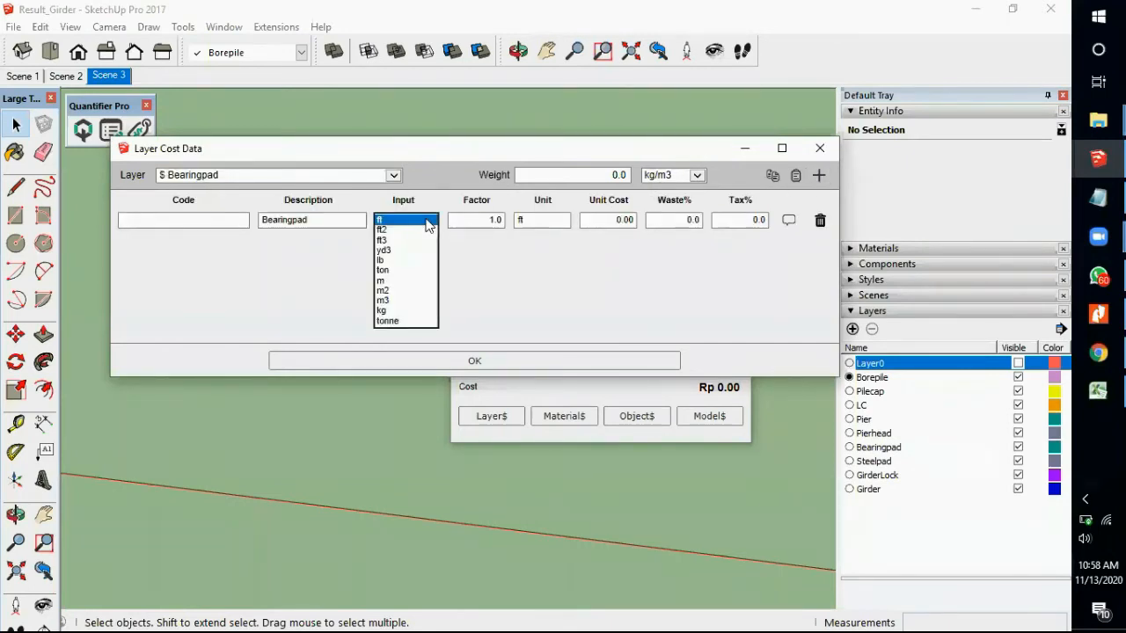
left_click(403, 290)
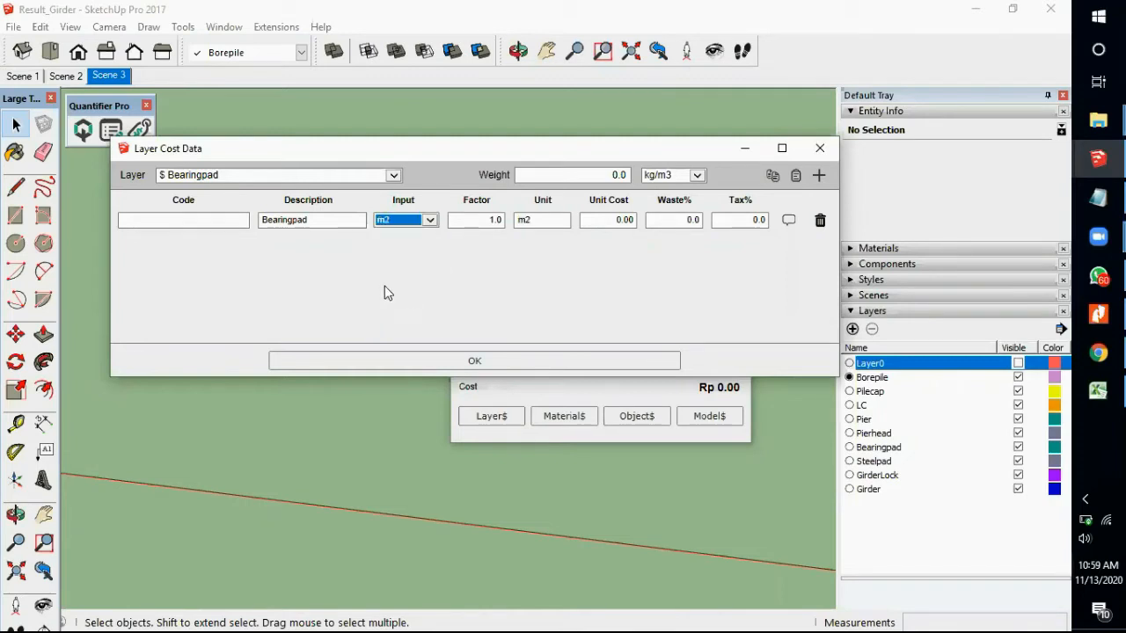
left_click(616, 220)
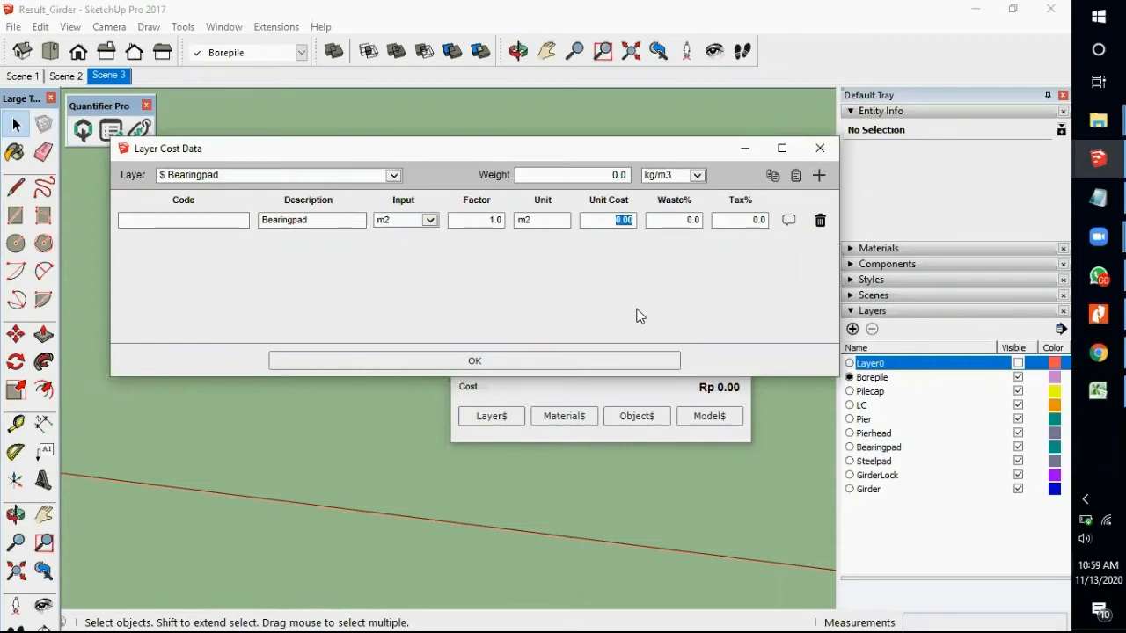
key("BackSpace")
type("10000000")
Add a cost item to the Steelpad layer with code SP, input unit kg and unit cost 30000
left_click(394, 175)
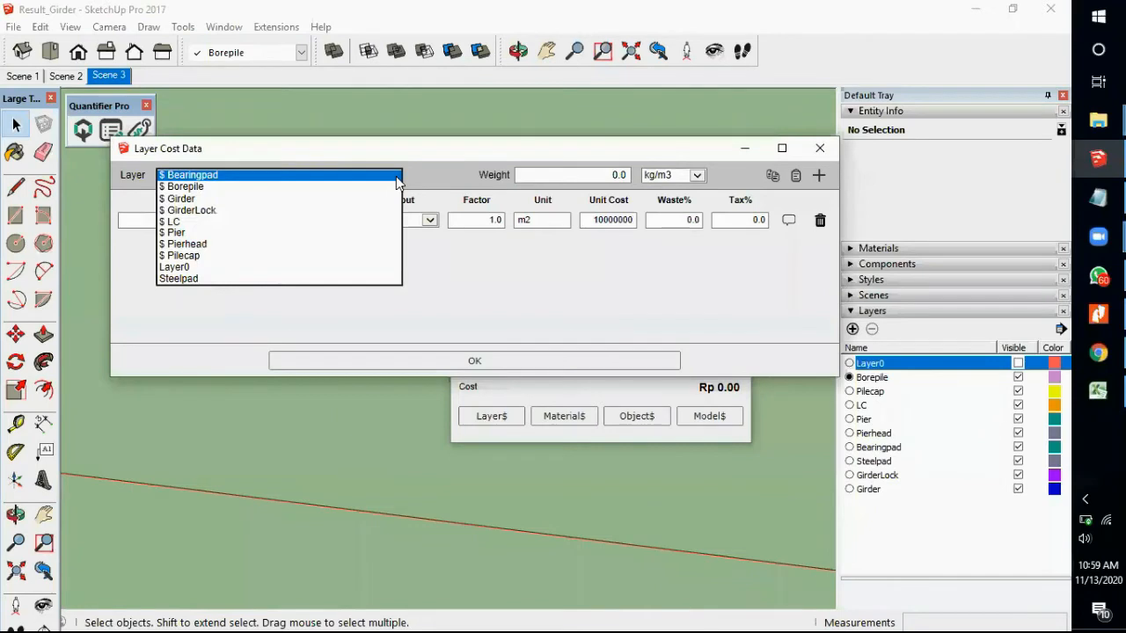
left_click(351, 276)
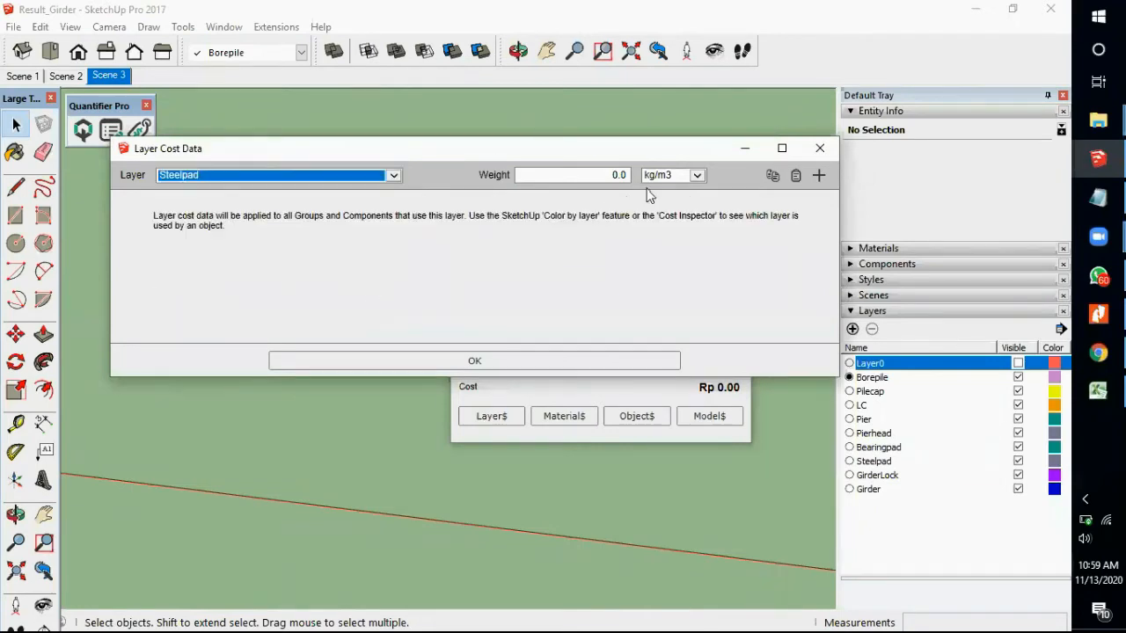
left_click(703, 177)
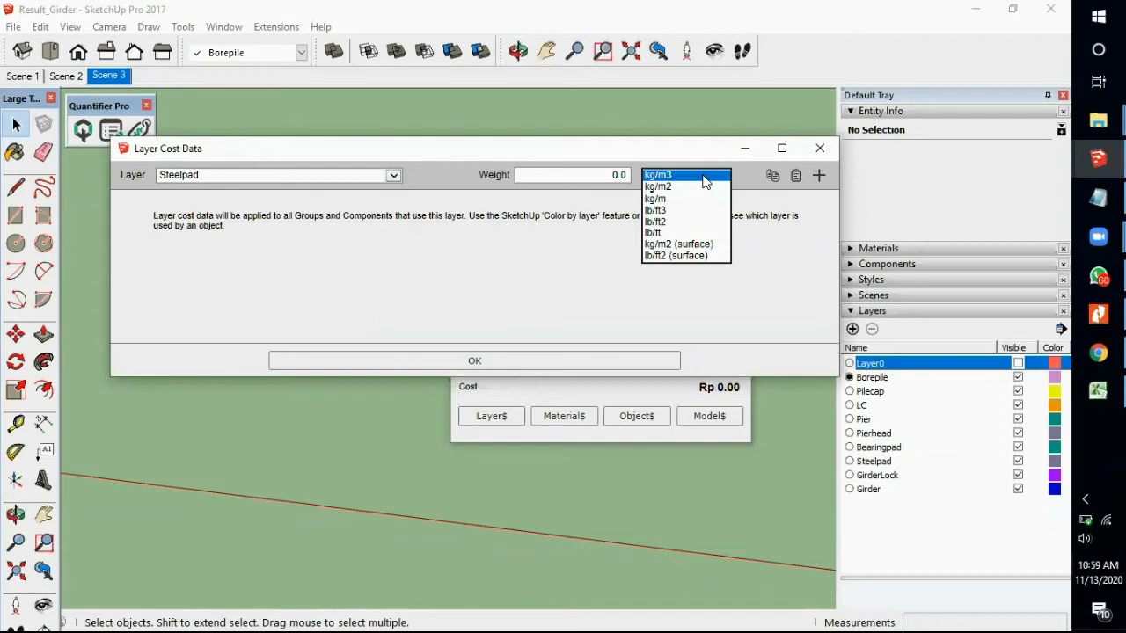
left_click(602, 169)
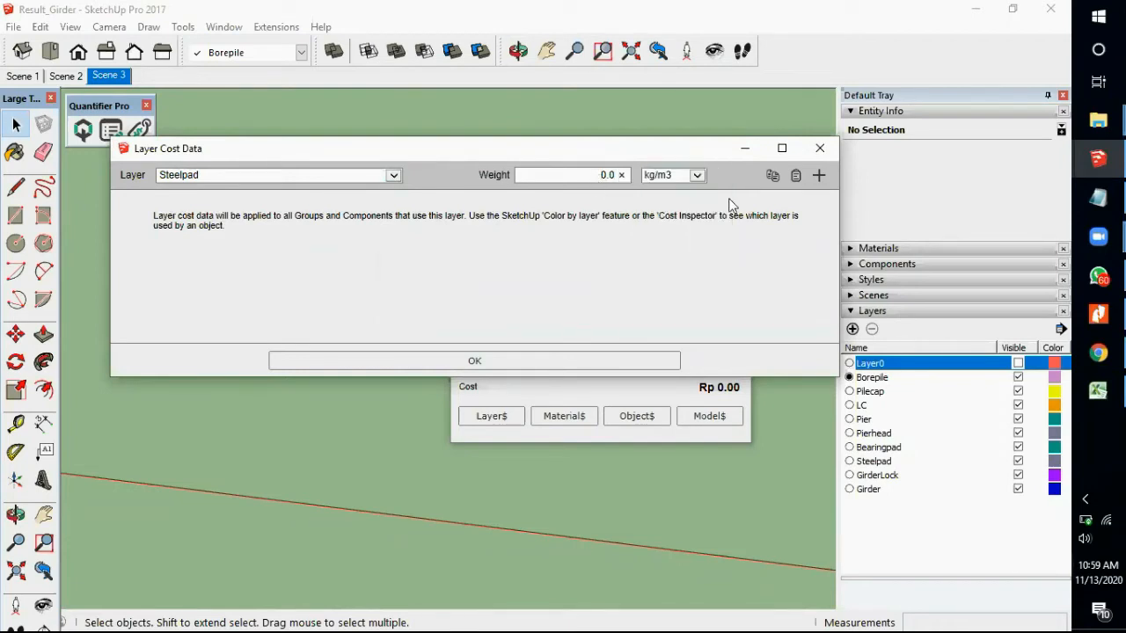
left_click(819, 175)
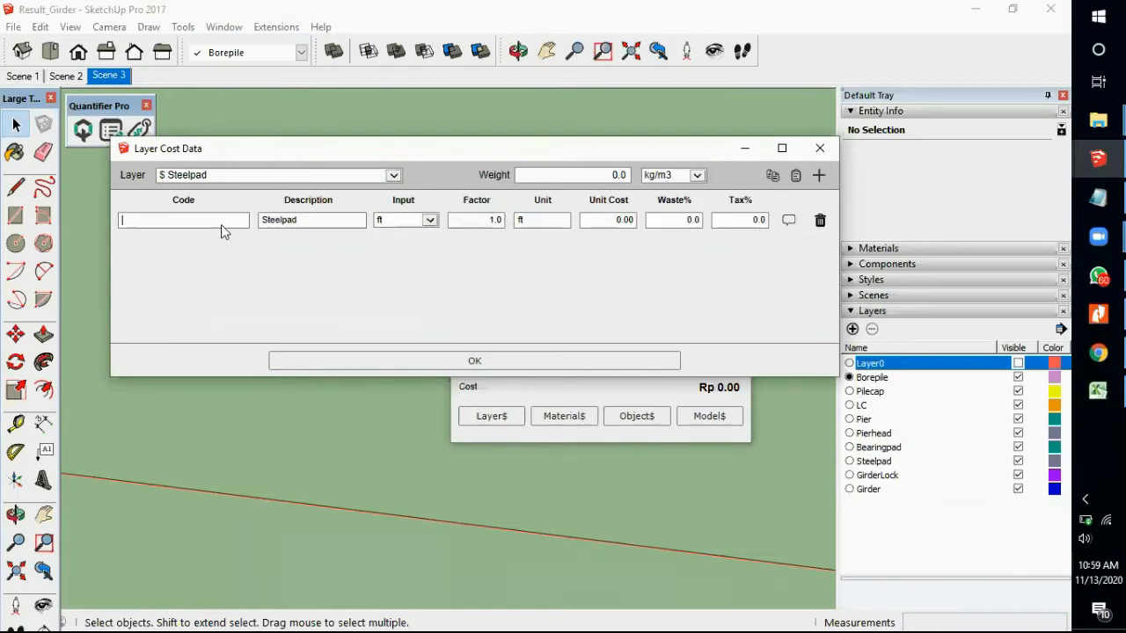
type("SP")
left_click(428, 220)
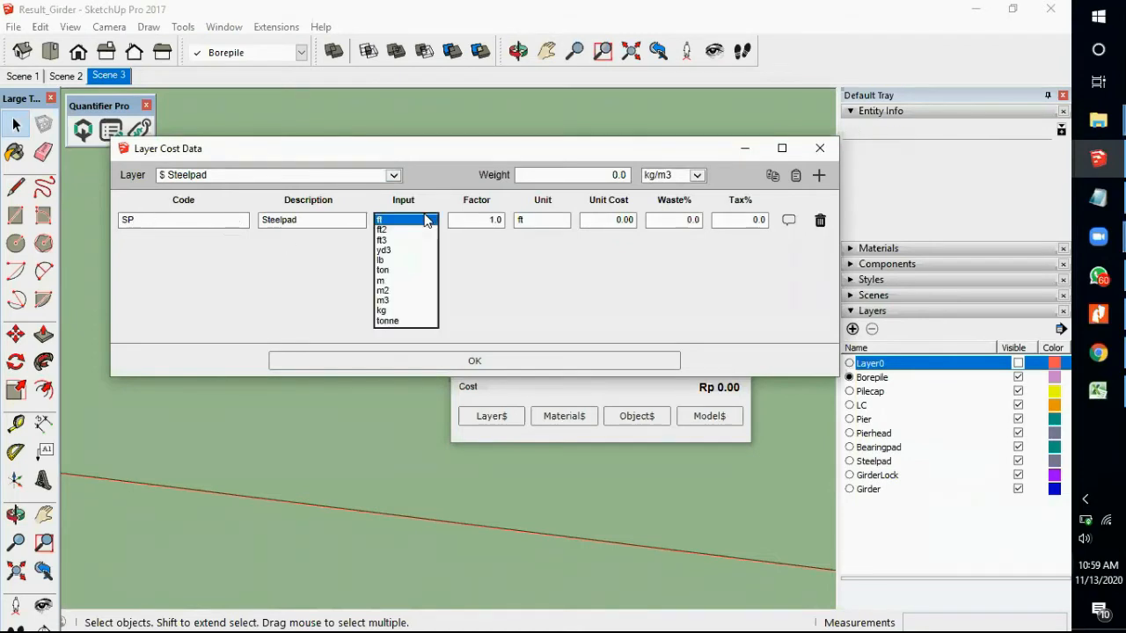
left_click(406, 311)
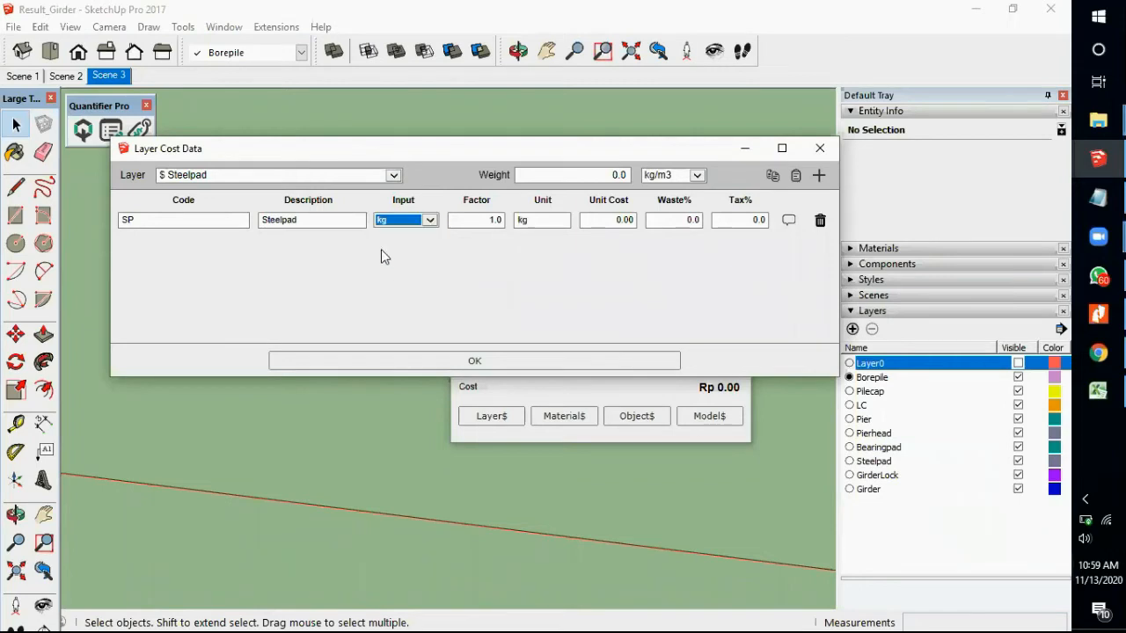
left_click(627, 220)
type("3000")
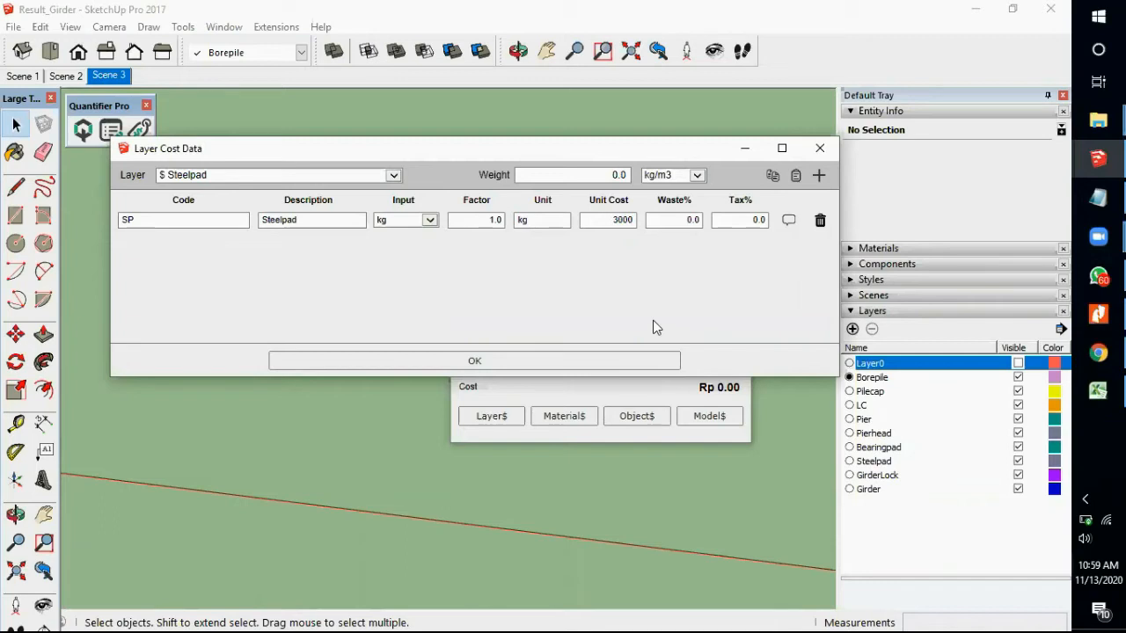
type("0")
Give the Bearingpad layer's cost item the code BR and close the layer cost data
left_click(393, 175)
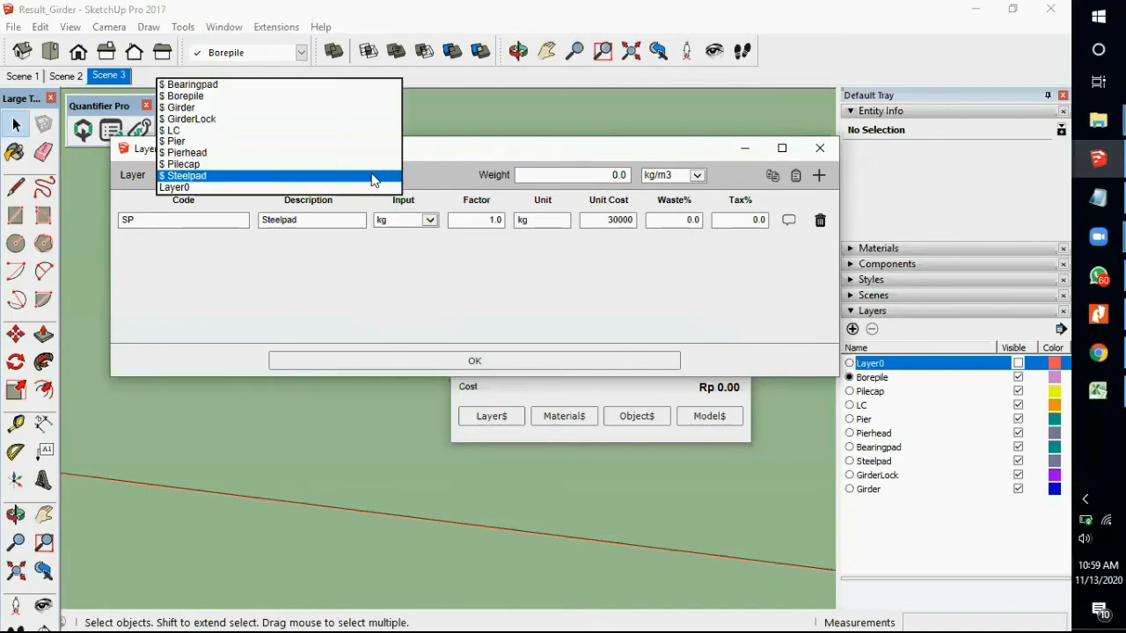
left_click(224, 84)
left_click(183, 220)
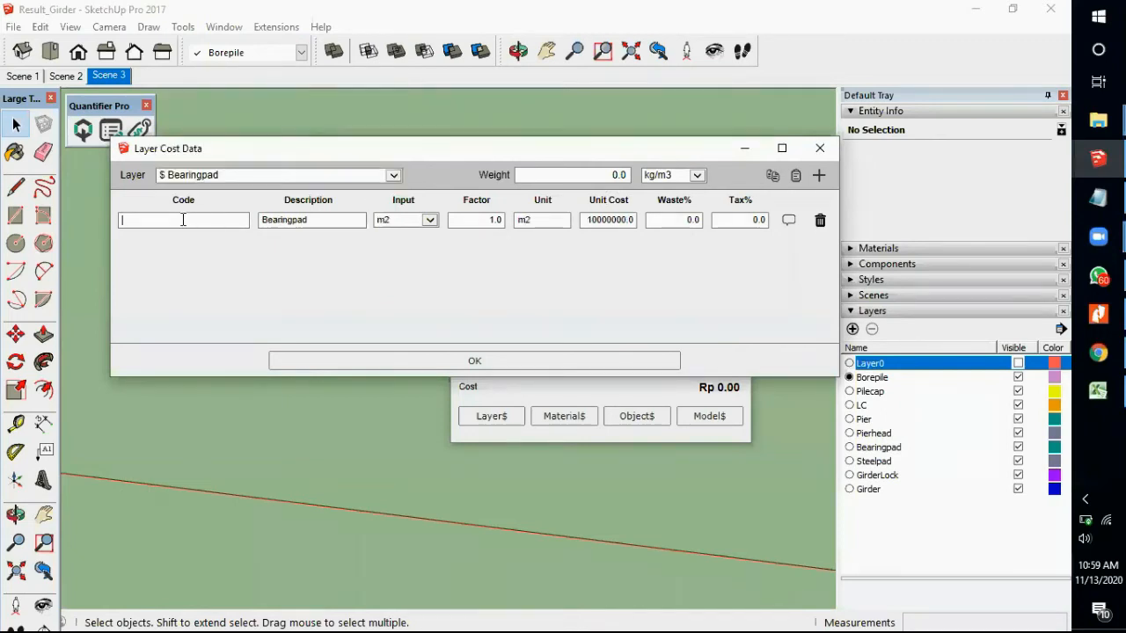
type("BP")
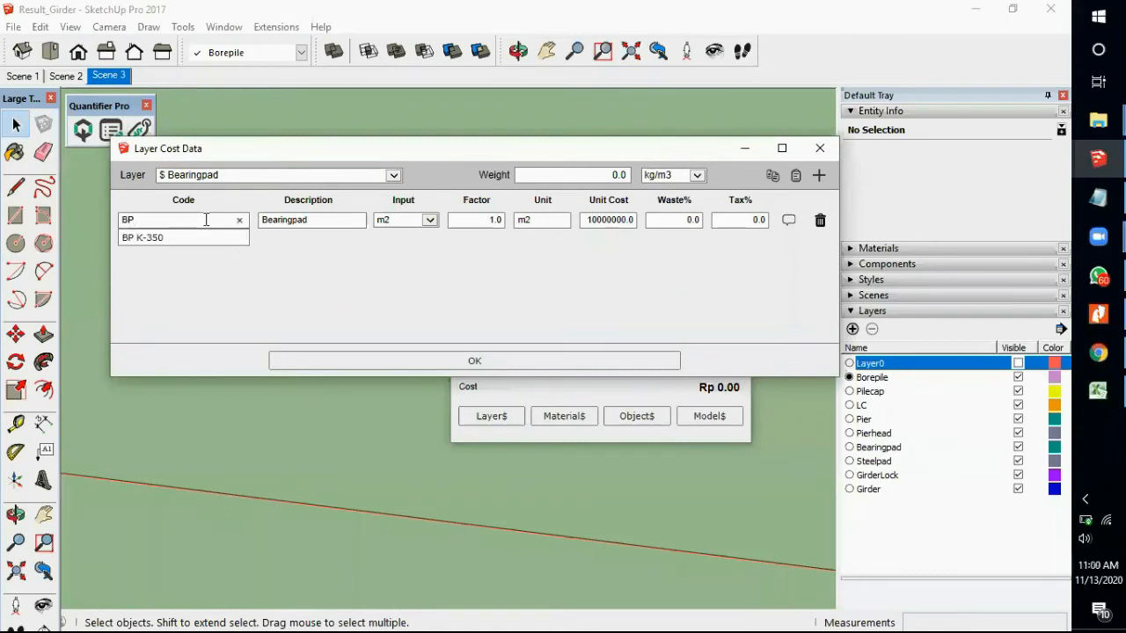
double_click(128, 219)
left_click(155, 220)
left_click_drag(143, 218, 119, 224)
type("BTR")
type("R")
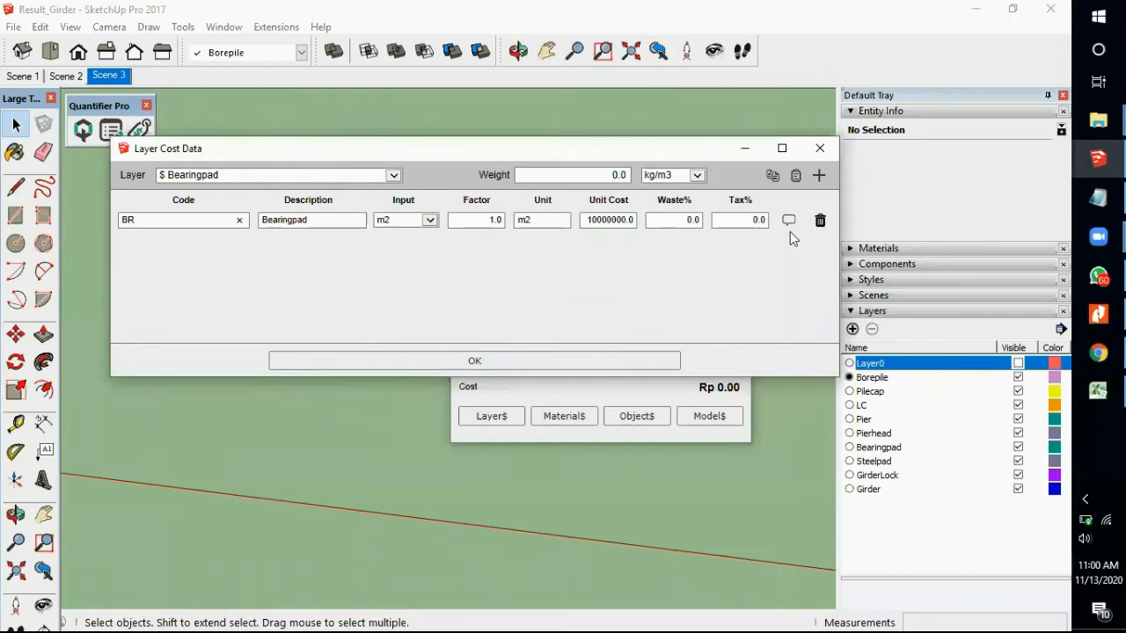
left_click(820, 151)
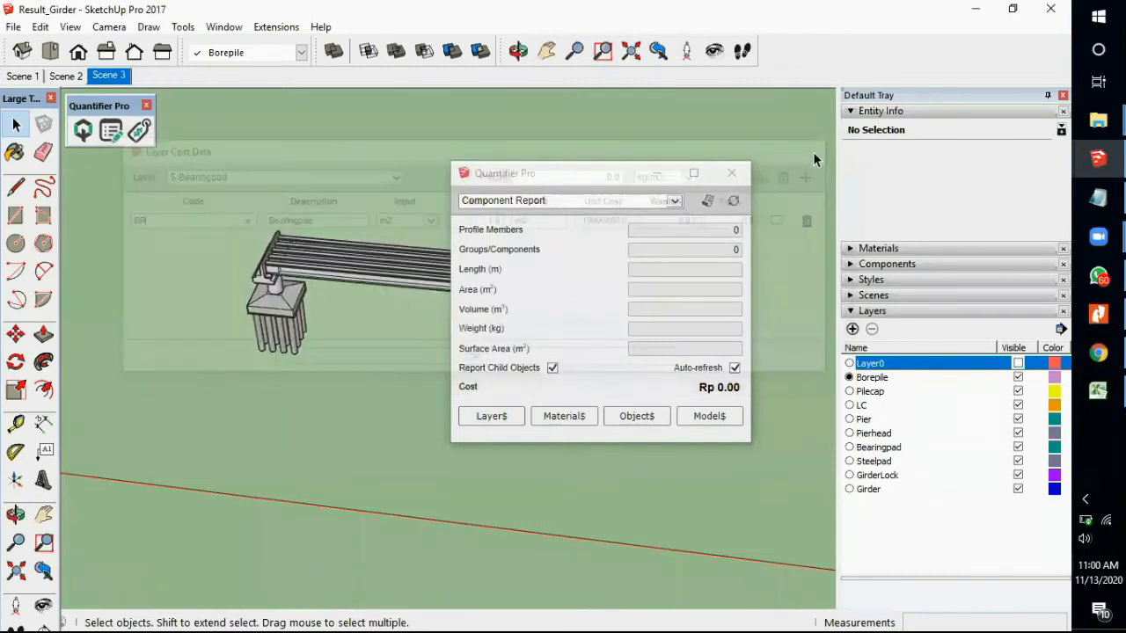
Inspect the quantities and cost of a pile cap and of a PCI girder, then clear the selection
middle_click_drag(335, 337, 295, 331)
left_click(279, 296)
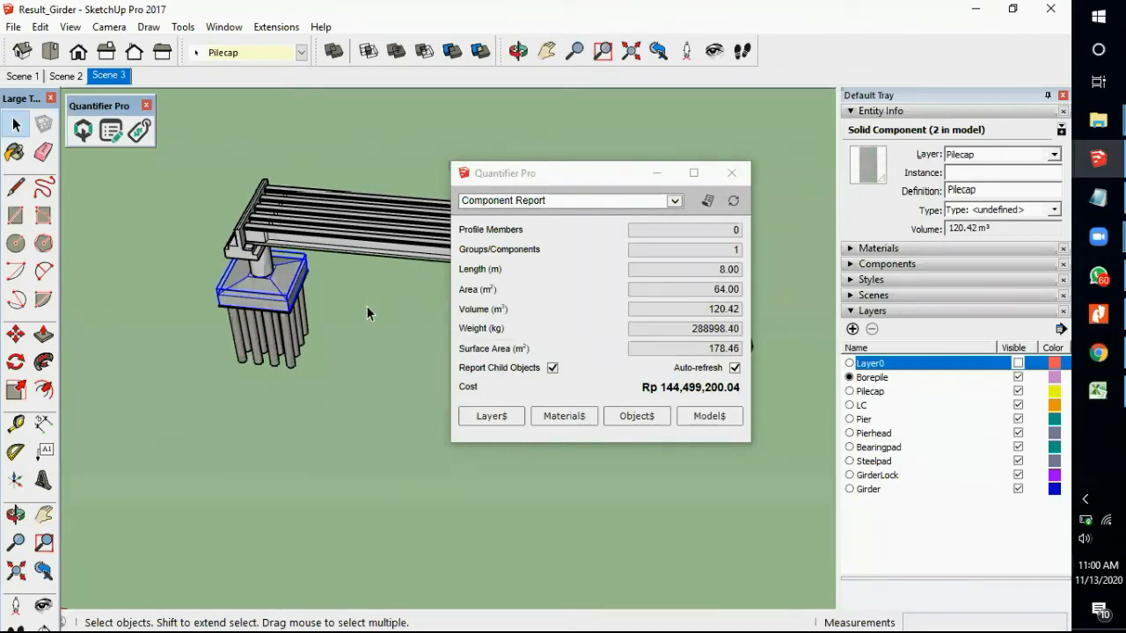
left_click(378, 251)
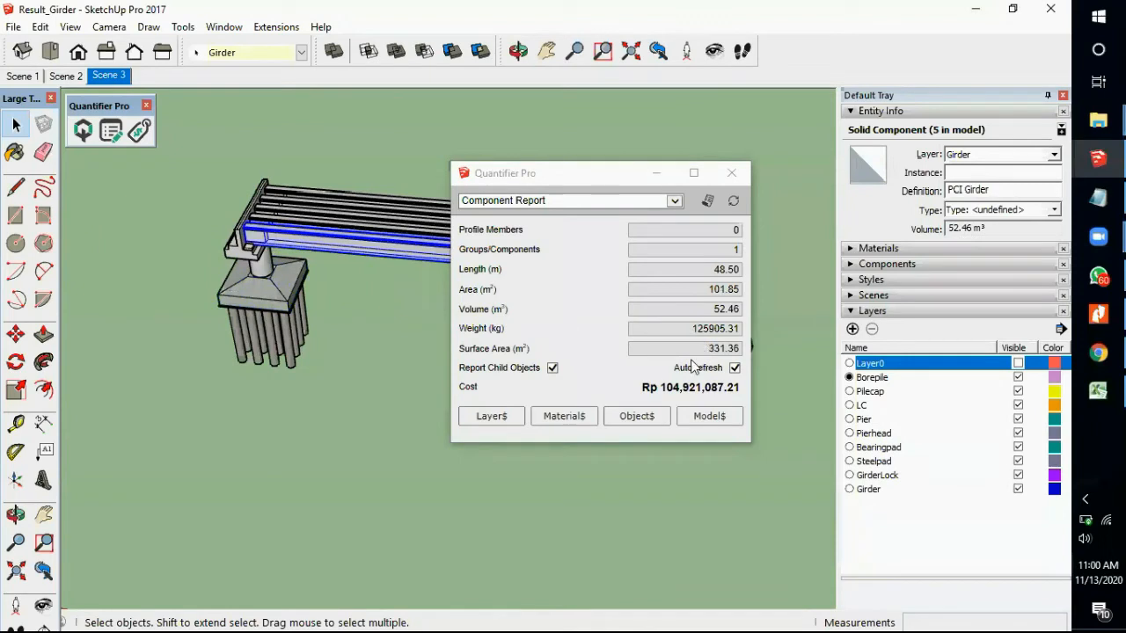
left_click(401, 369)
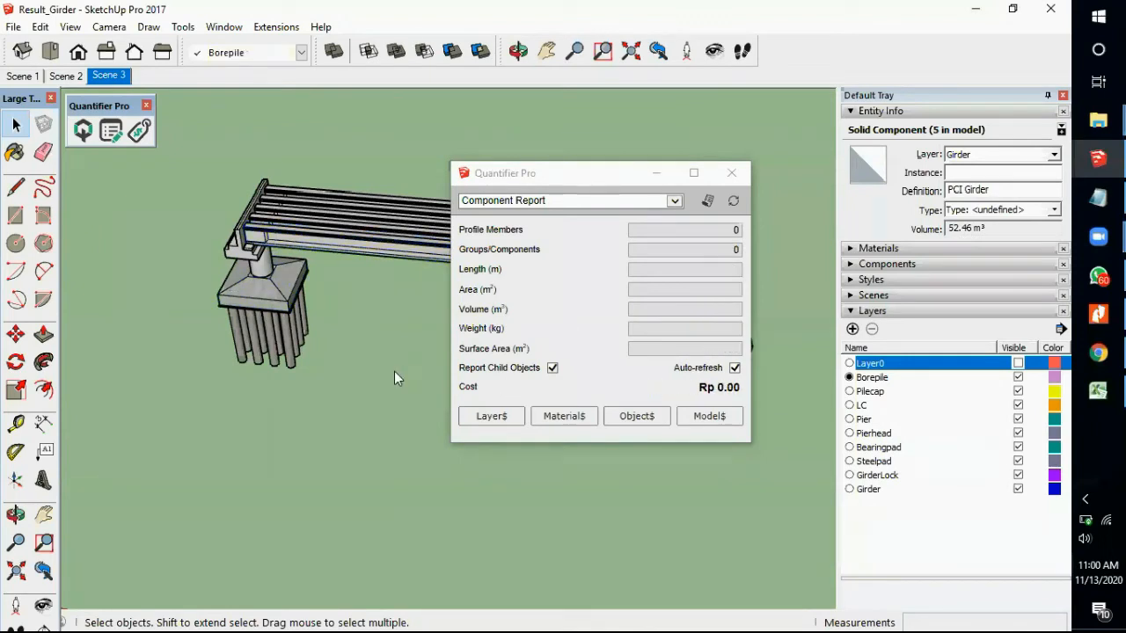
Generate the component report, review each layer's quantities and total cost in a maximized window, and close it
left_click(708, 200)
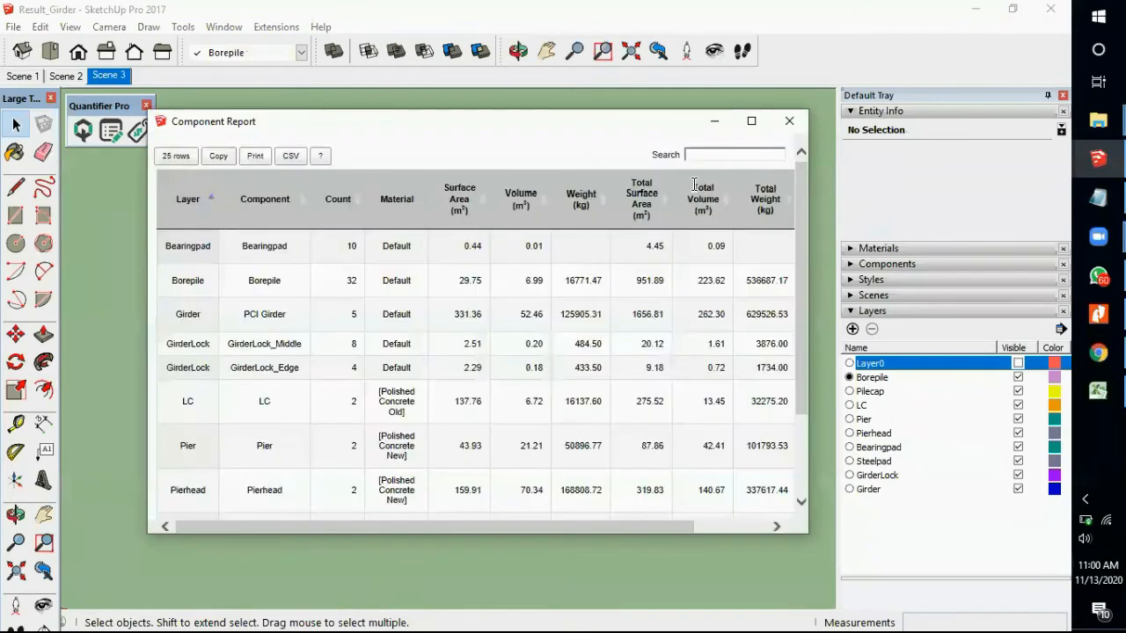
left_click(751, 121)
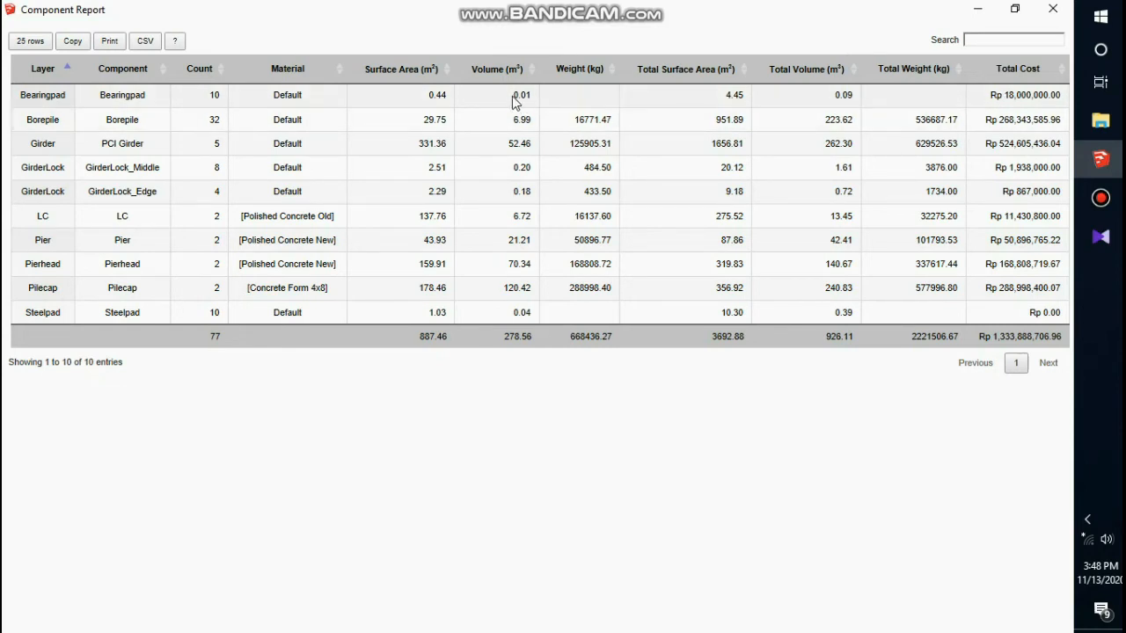
left_click(1055, 10)
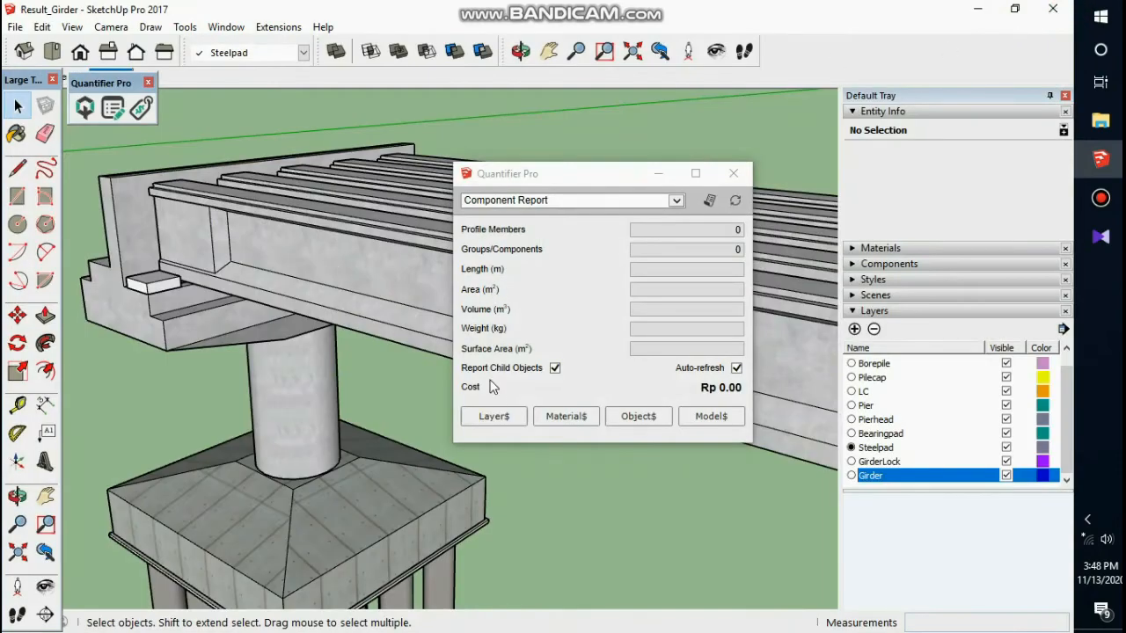
Set the Steelpad layer's weight to 7850 kg/m3 in the layer cost data
left_click(496, 424)
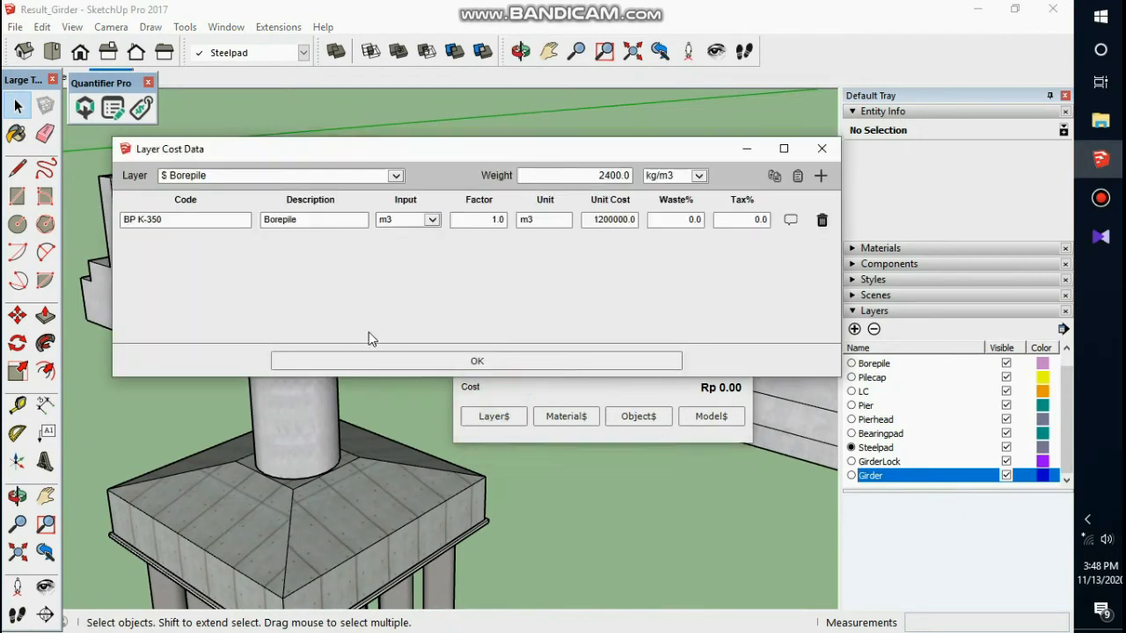
left_click(396, 177)
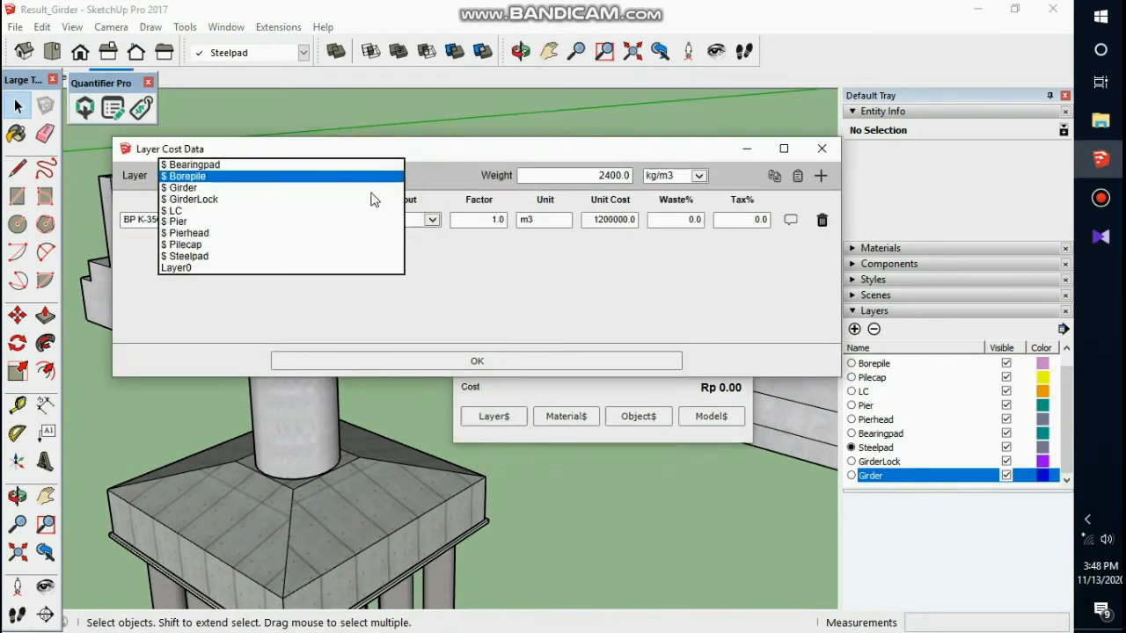
left_click(334, 256)
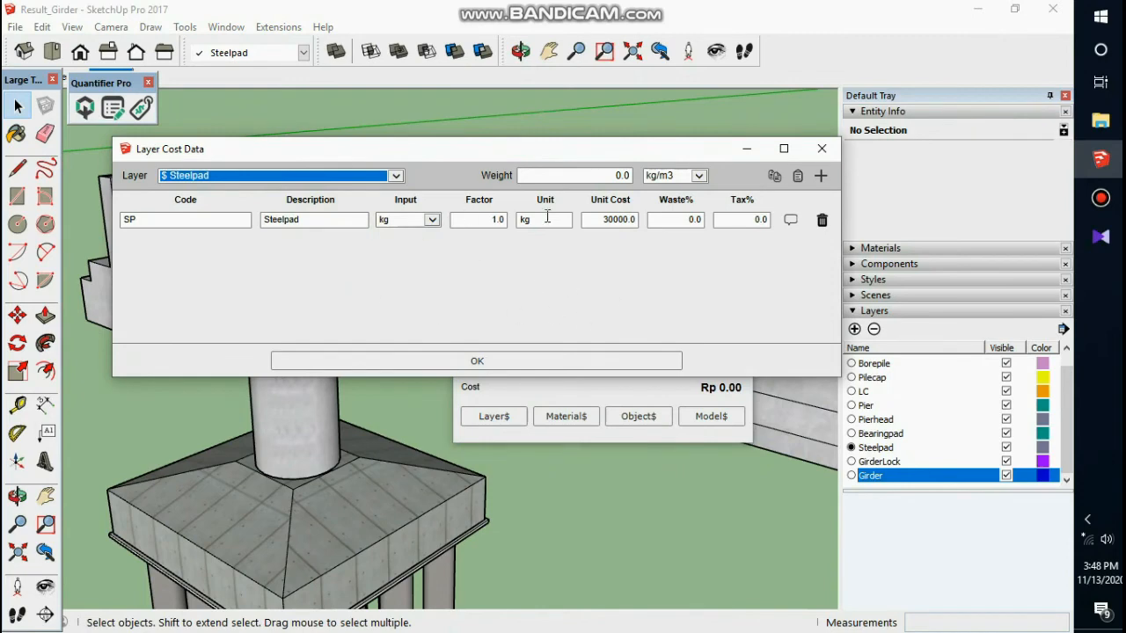
left_click(605, 174)
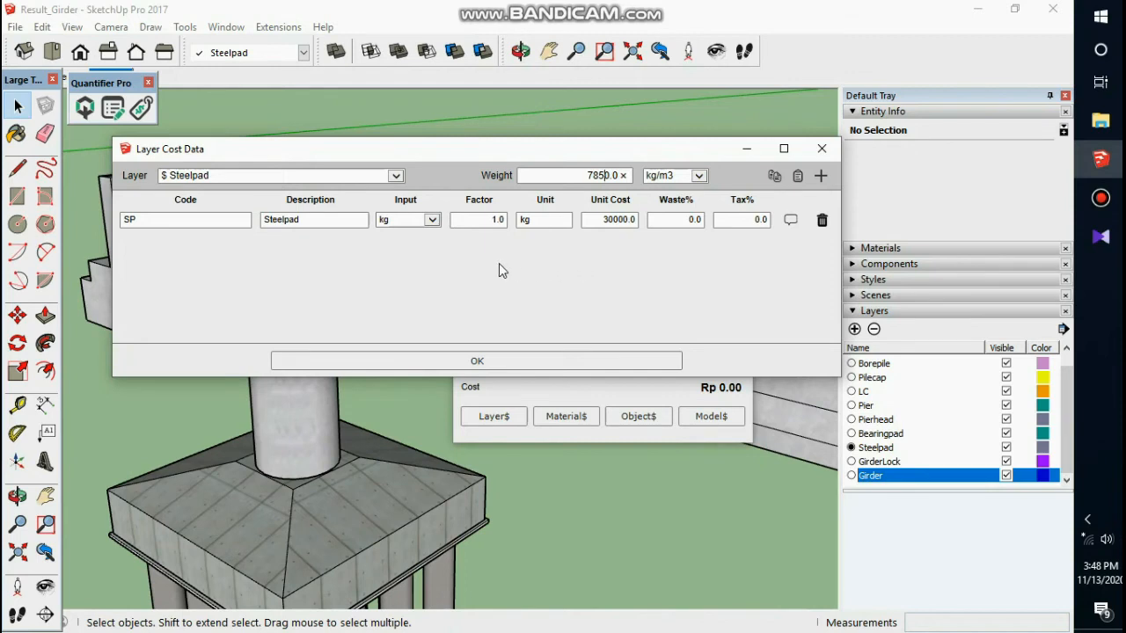
Try m3 as the input unit of the Steelpad cost item, then return it to kg
left_click(432, 221)
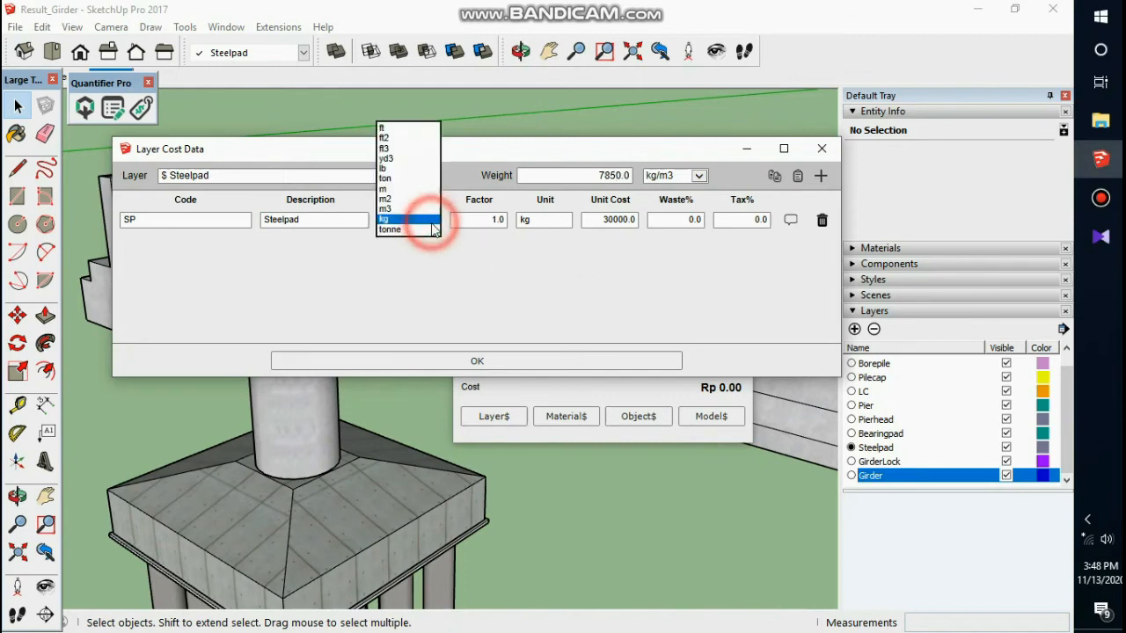
left_click(404, 208)
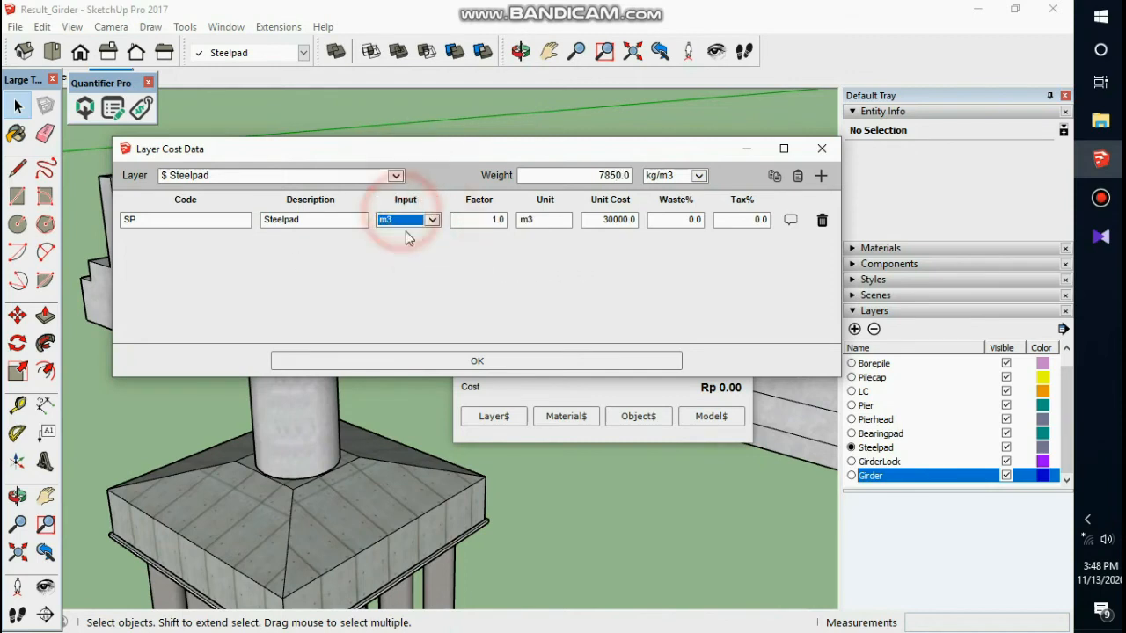
left_click(430, 219)
left_click(411, 231)
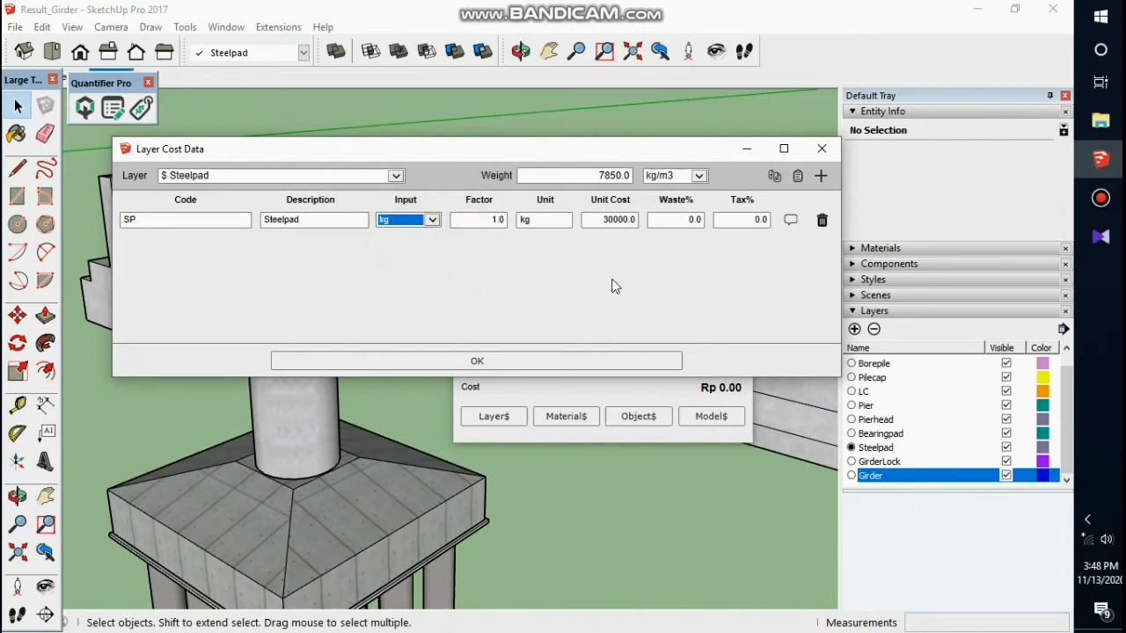
Check the Steelpad cost item's unit cost and confirm the layer cost data
left_click(596, 220)
left_click(598, 257)
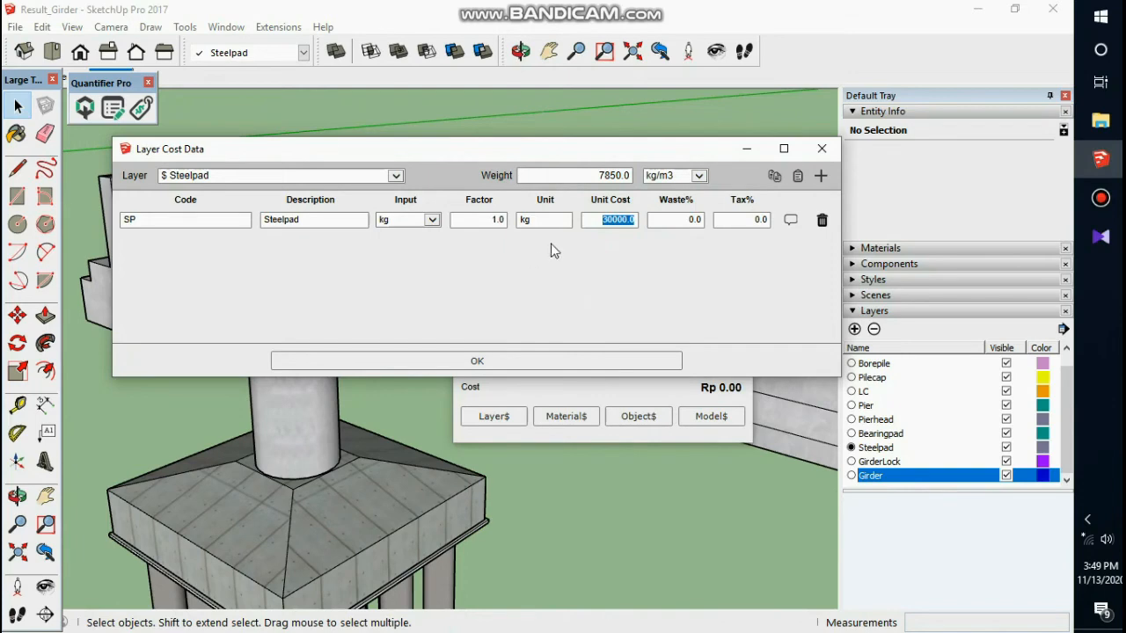
left_click(464, 362)
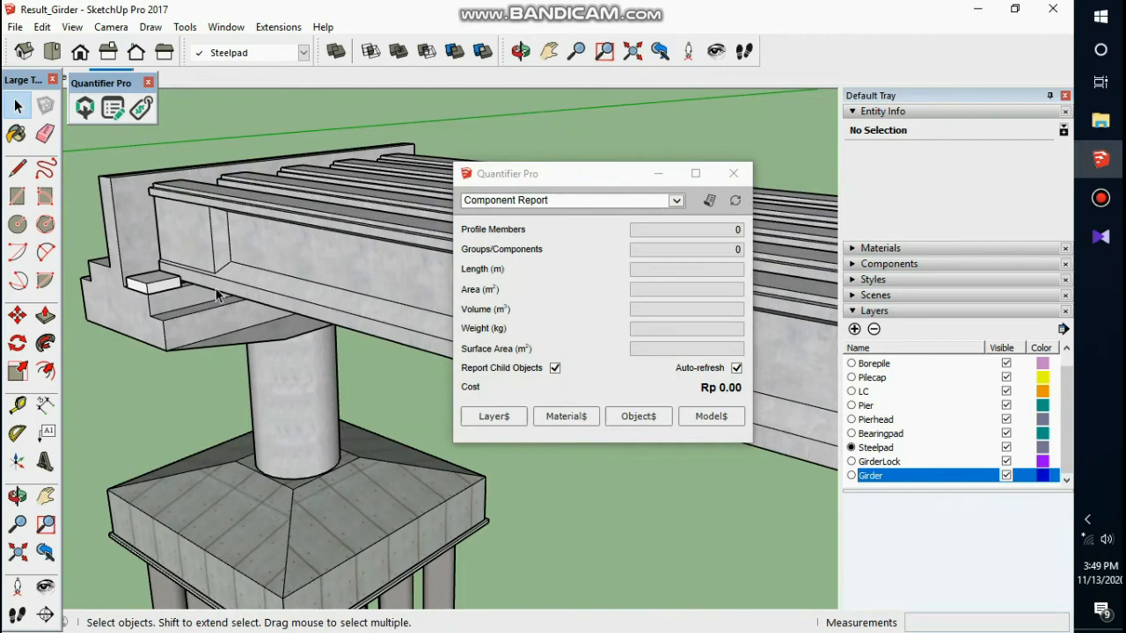
Hide the Girder layer and inspect the weight and cost of one steelpad on the pierhead
left_click(1006, 475)
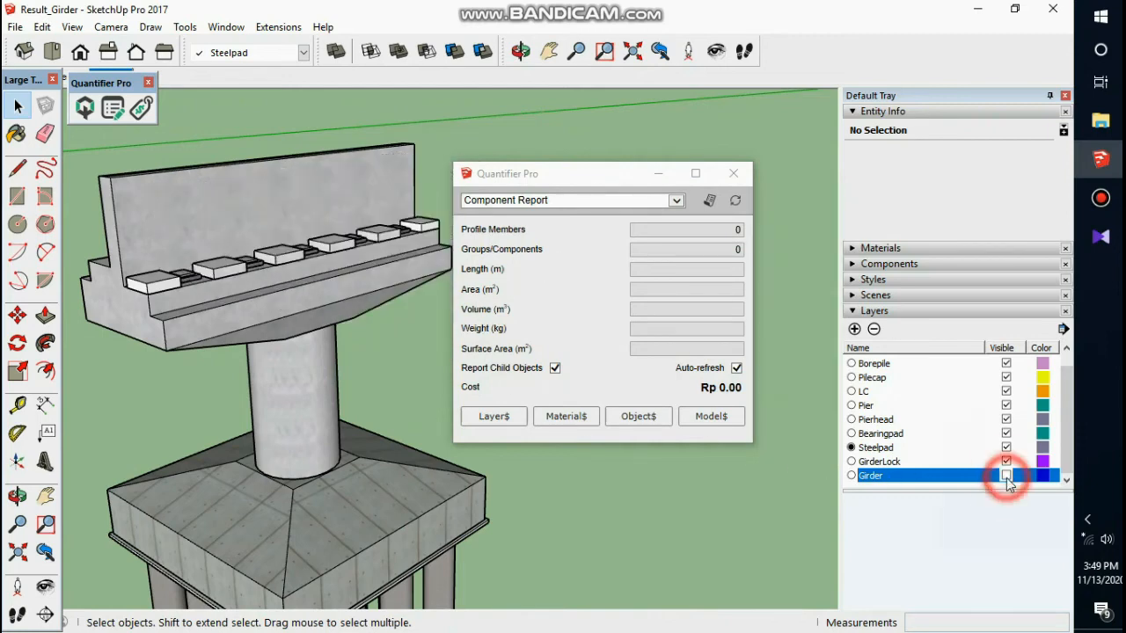
scroll(195, 282, "up", 5)
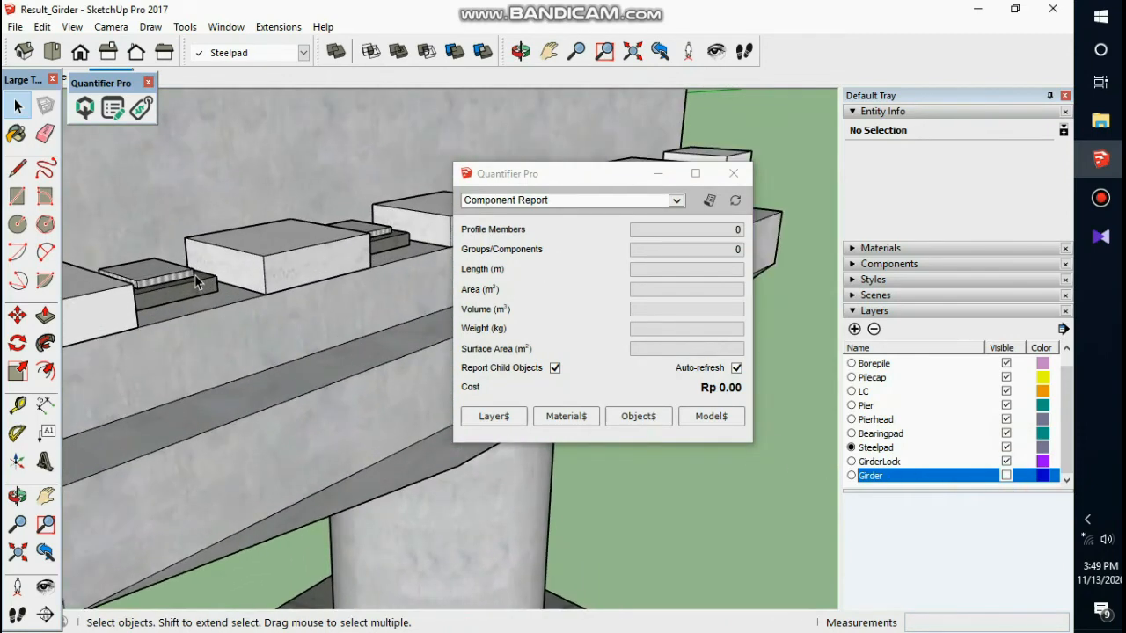
scroll(196, 282, "up", 2)
left_click(186, 294)
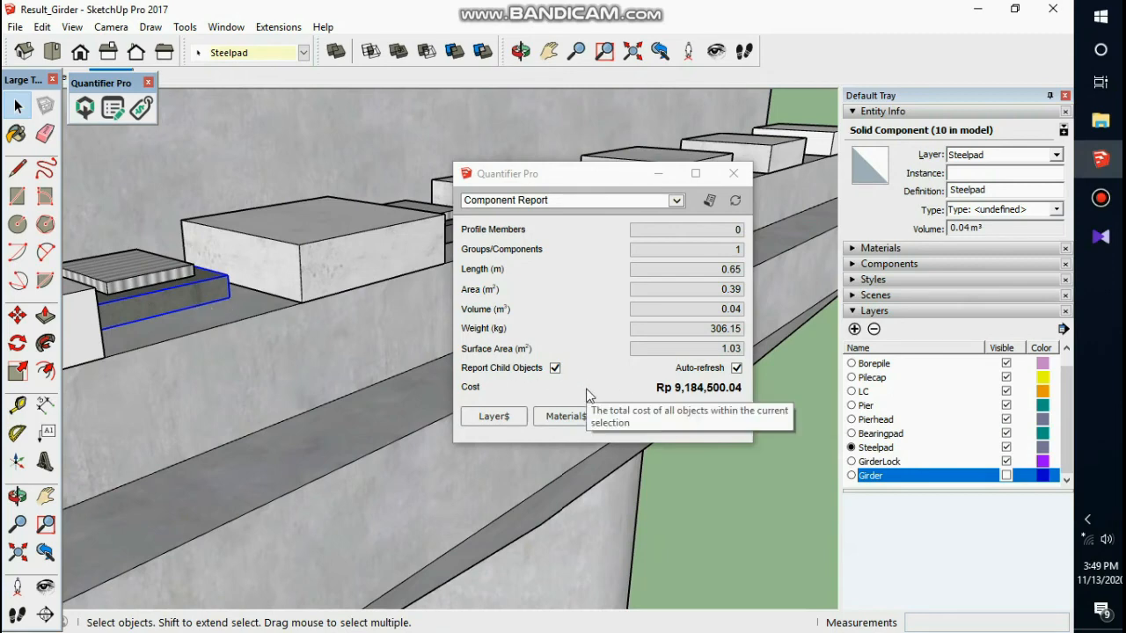
Inspect the combined weight and cost of two neighbouring steelpads, then clear the selection
scroll(339, 343, "down", 5)
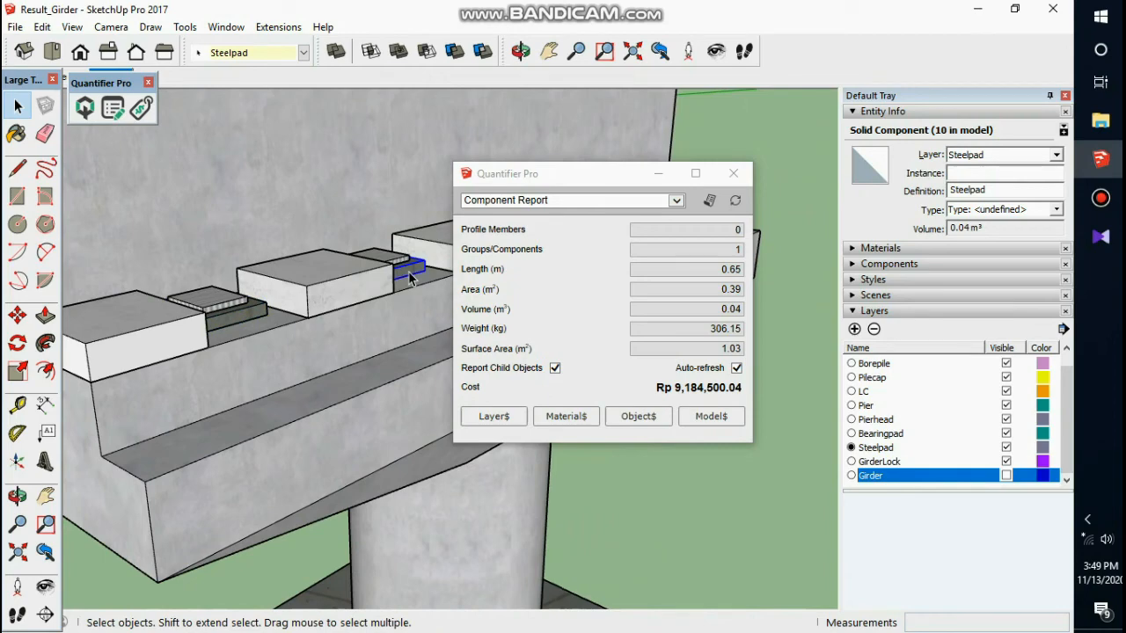
left_click(244, 311)
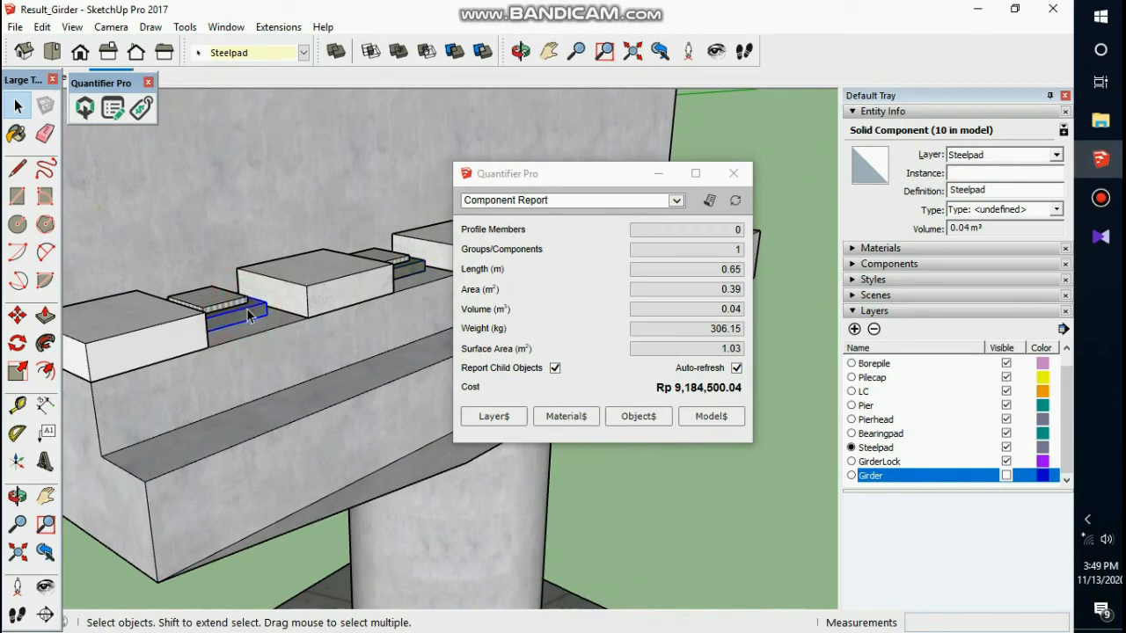
left_click(417, 275, "shift")
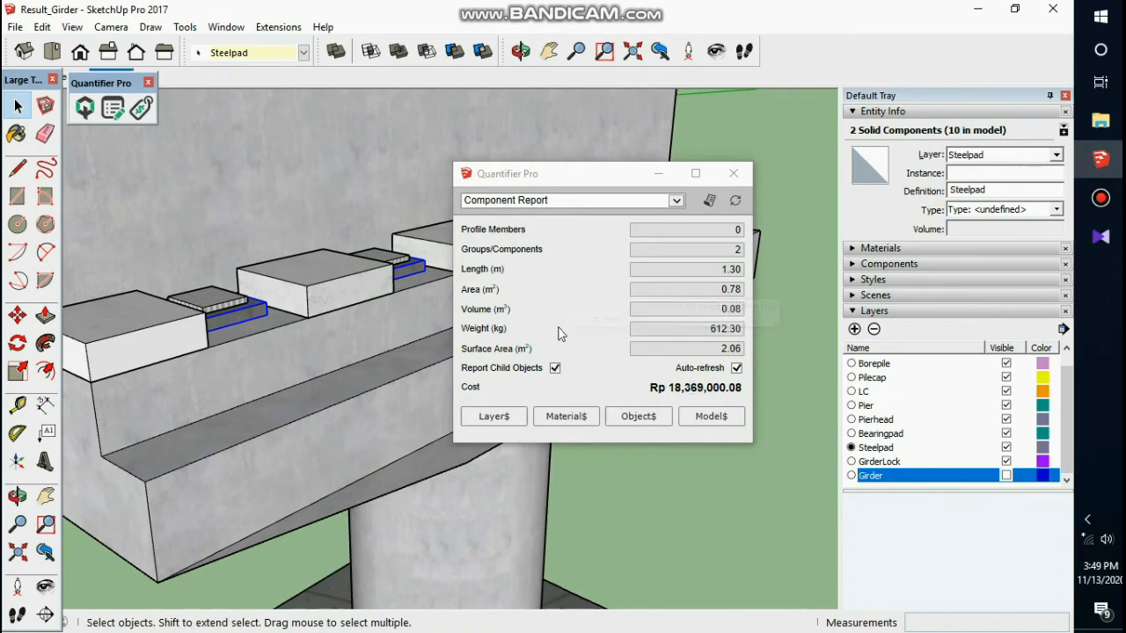
left_click(781, 138)
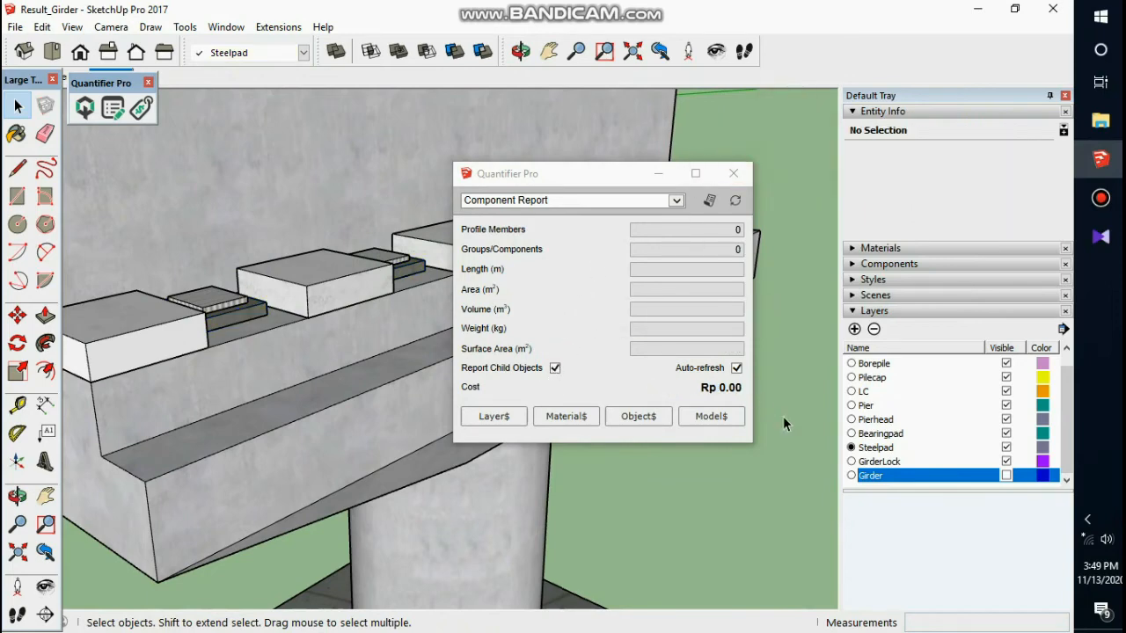
scroll(783, 422, "down", 3)
scroll(783, 422, "up", 3)
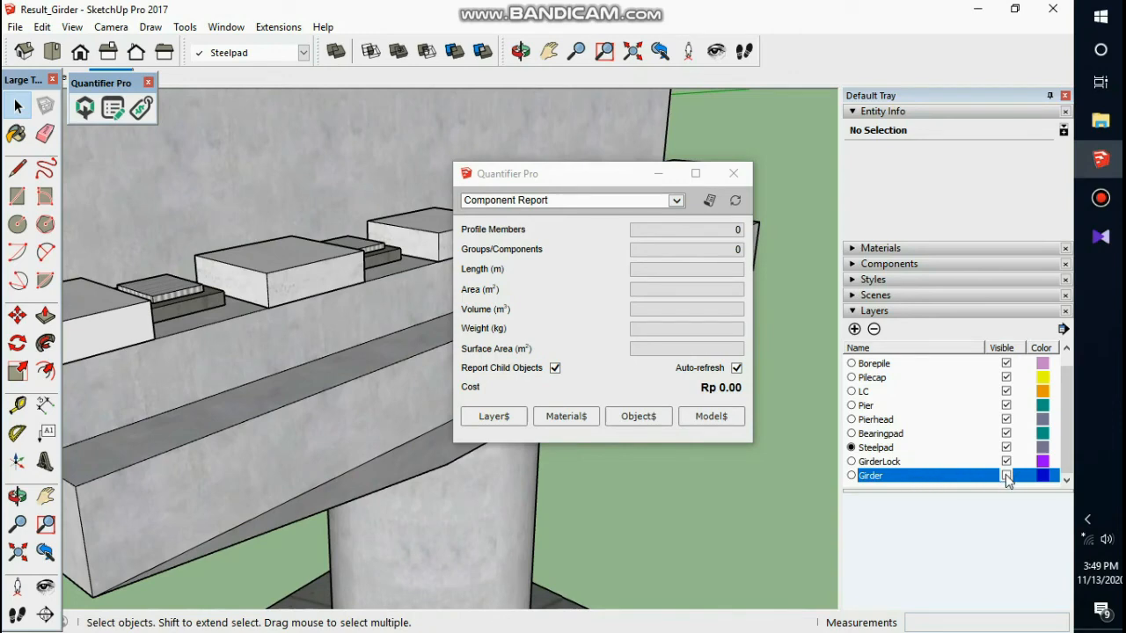
Generate the component report with the girders hidden, review it in a maximized window, and close it
left_click(709, 200)
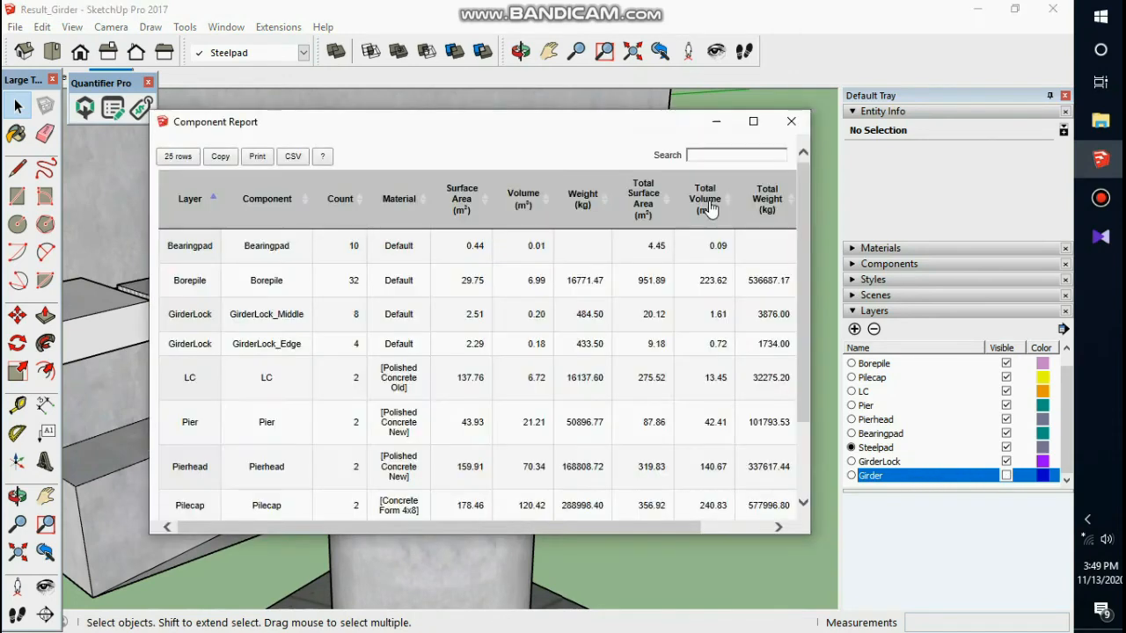
left_click(753, 122)
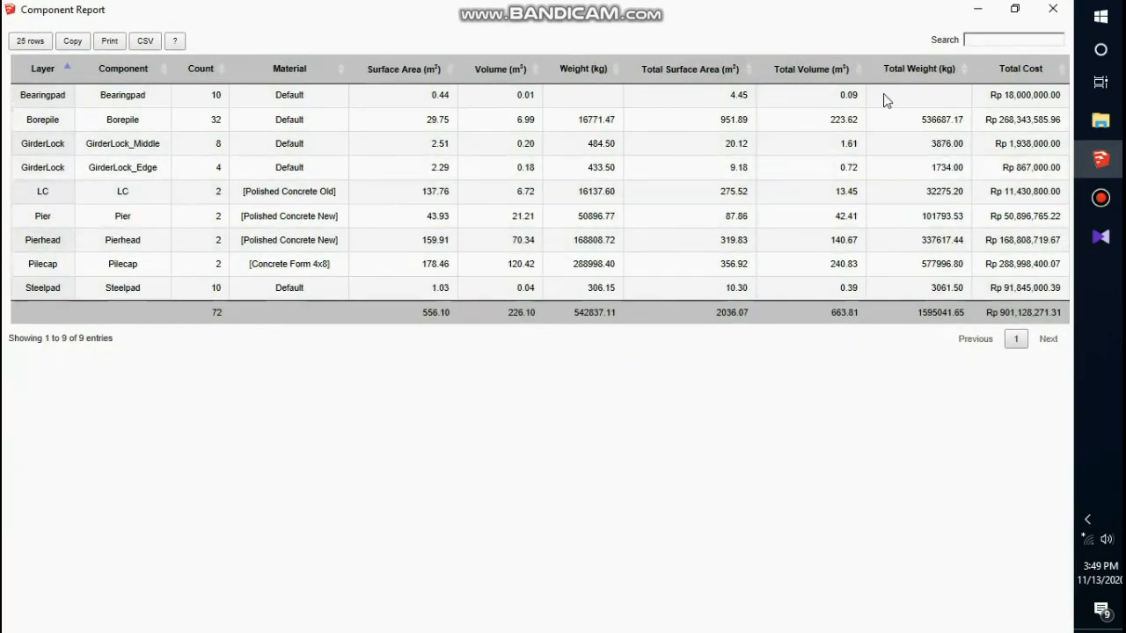
left_click(1053, 8)
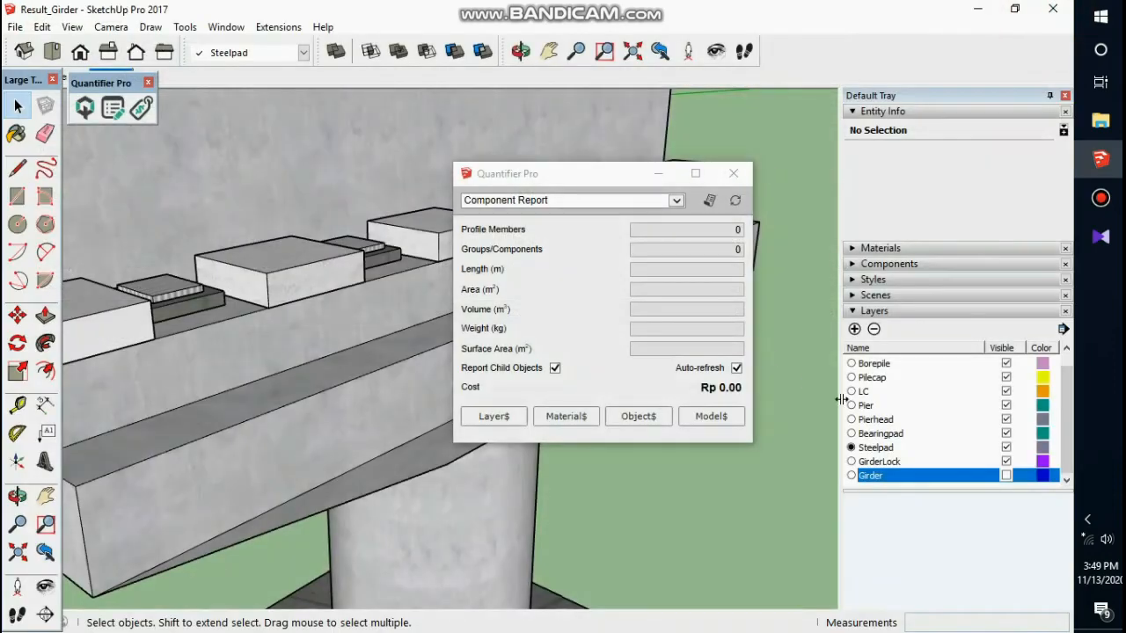
Show the Girder layer again and review a fresh component report of the full bridge in a maximized window
left_click(1007, 476)
scroll(343, 382, "down", 10)
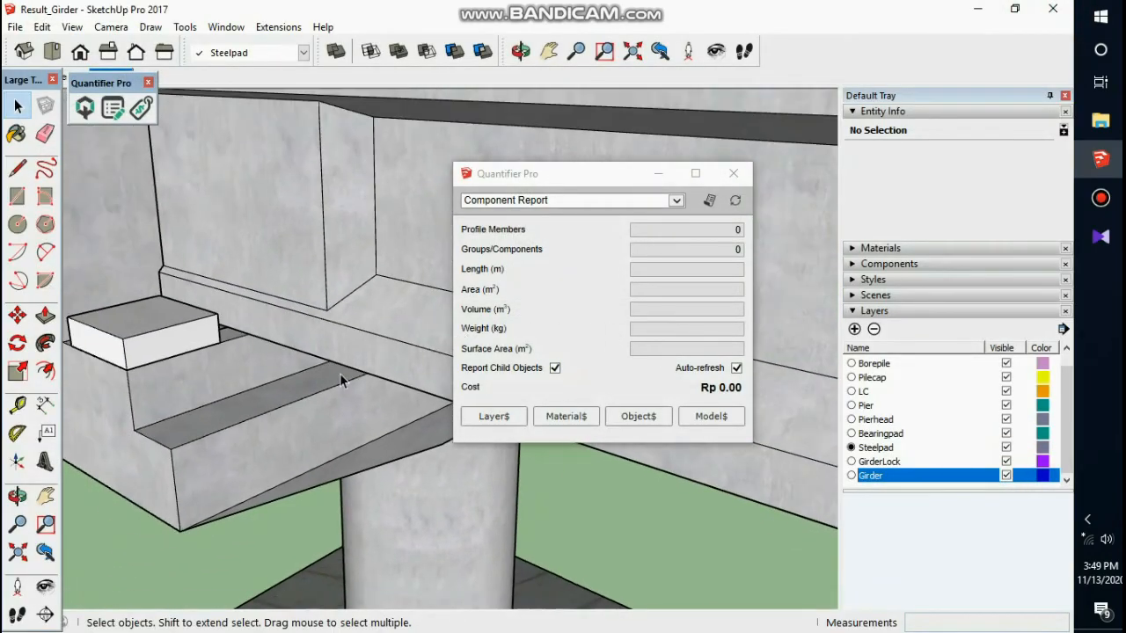
scroll(353, 409, "up", 3)
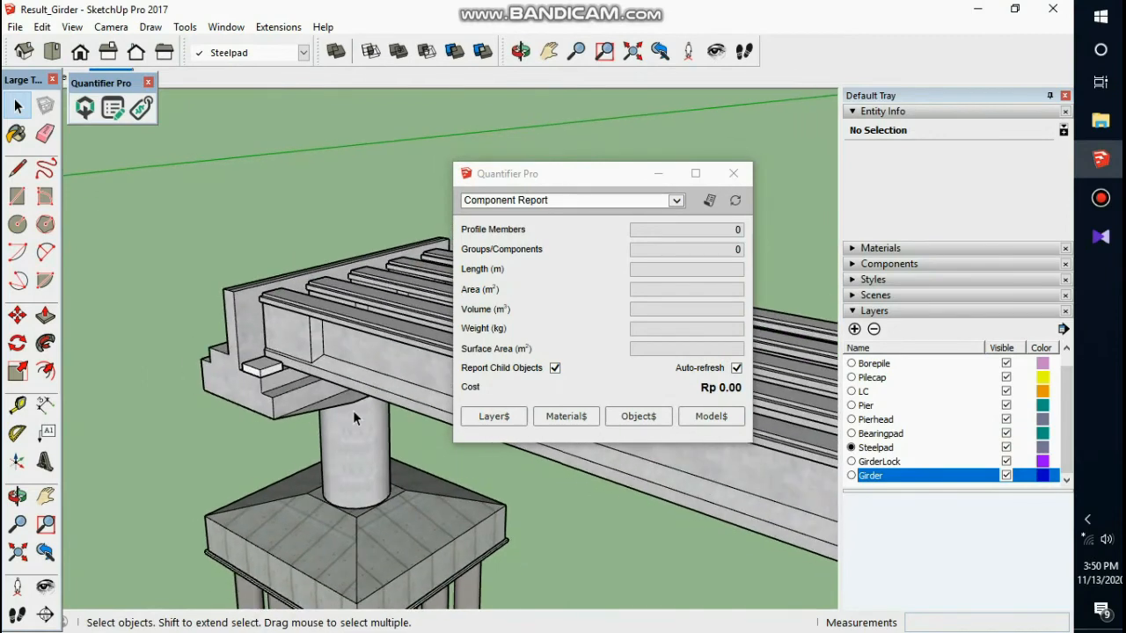
left_click(710, 201)
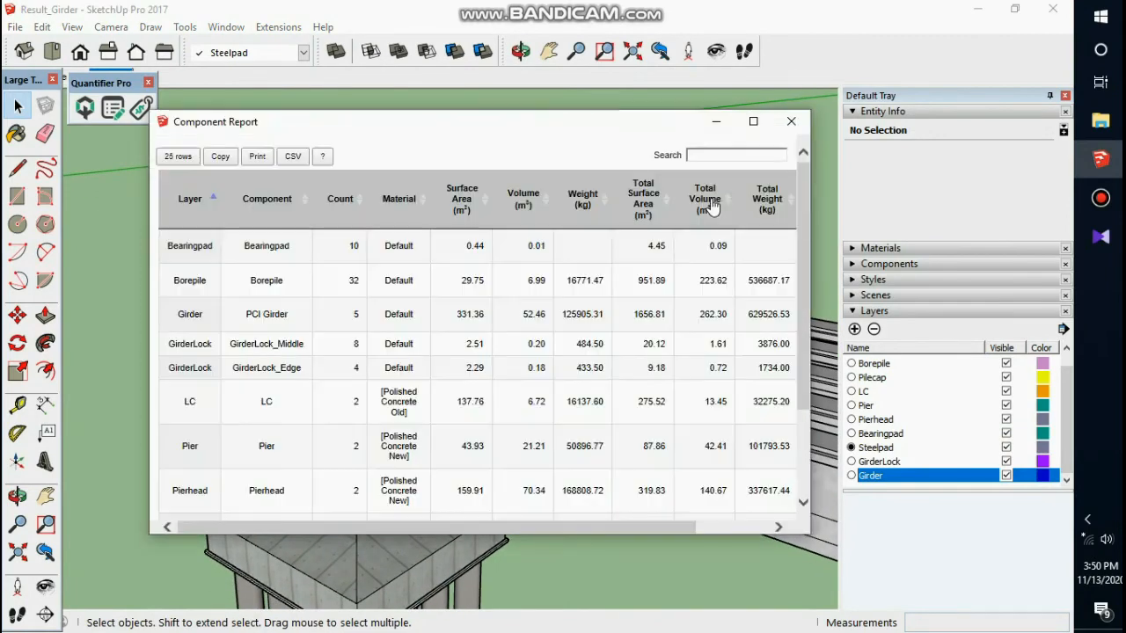
left_click(753, 122)
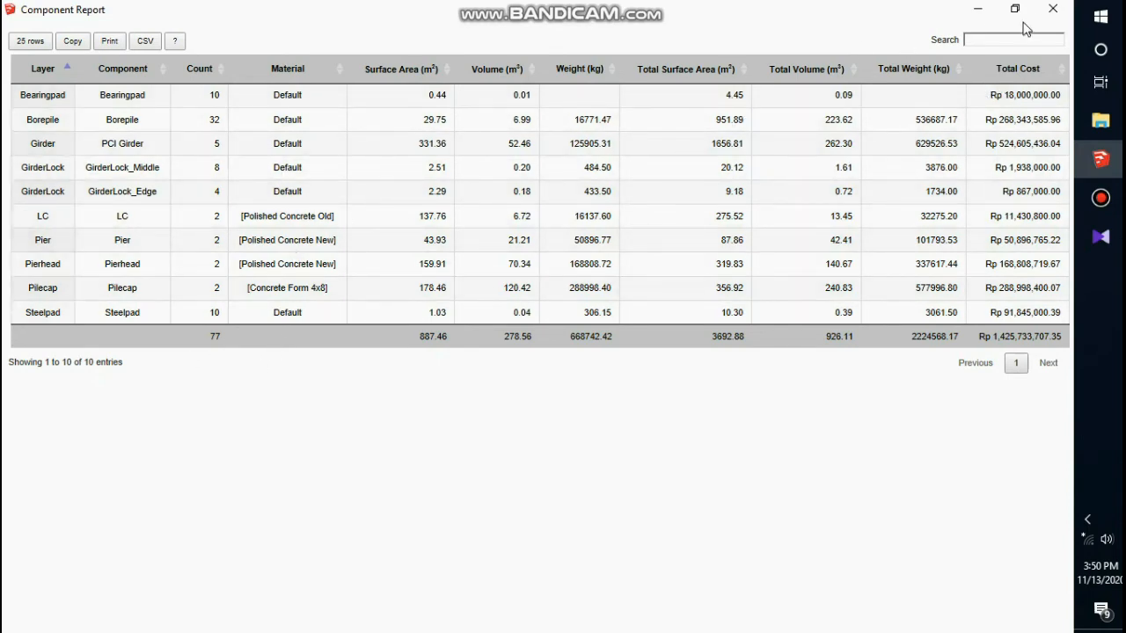
left_click(1053, 9)
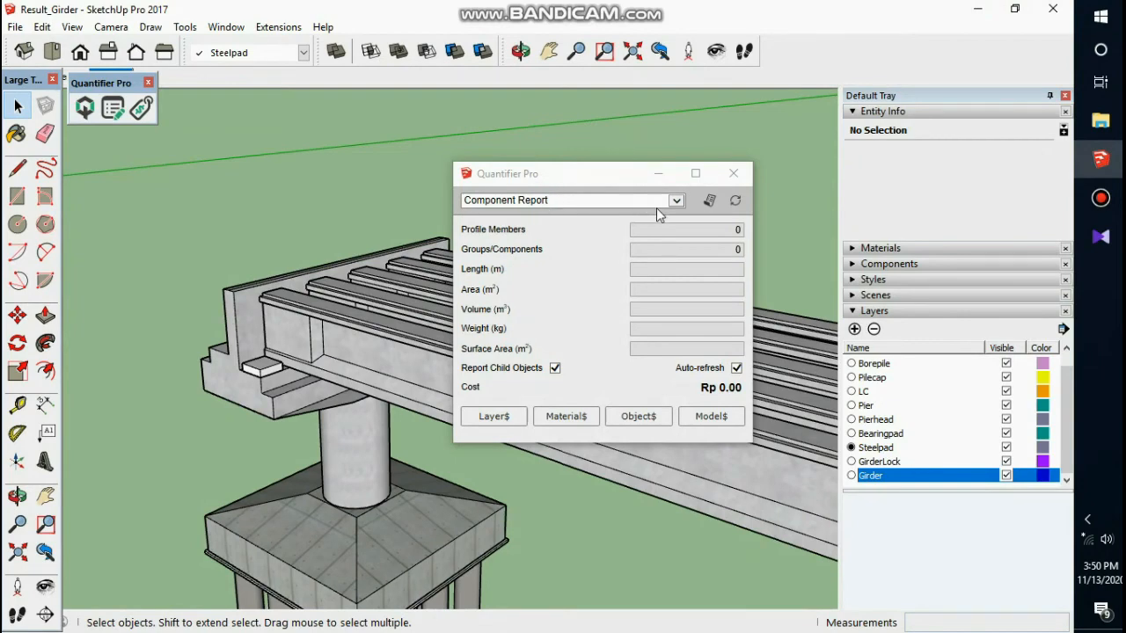
Generate the component report again and start a CSV export with the default column separator
left_click(709, 200)
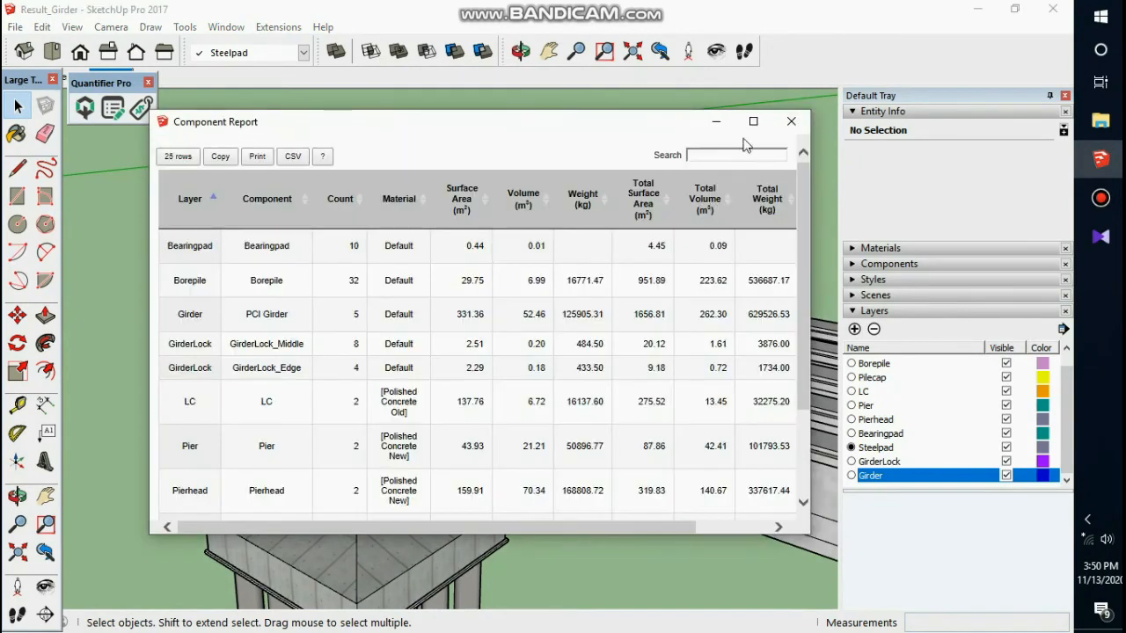
left_click(752, 122)
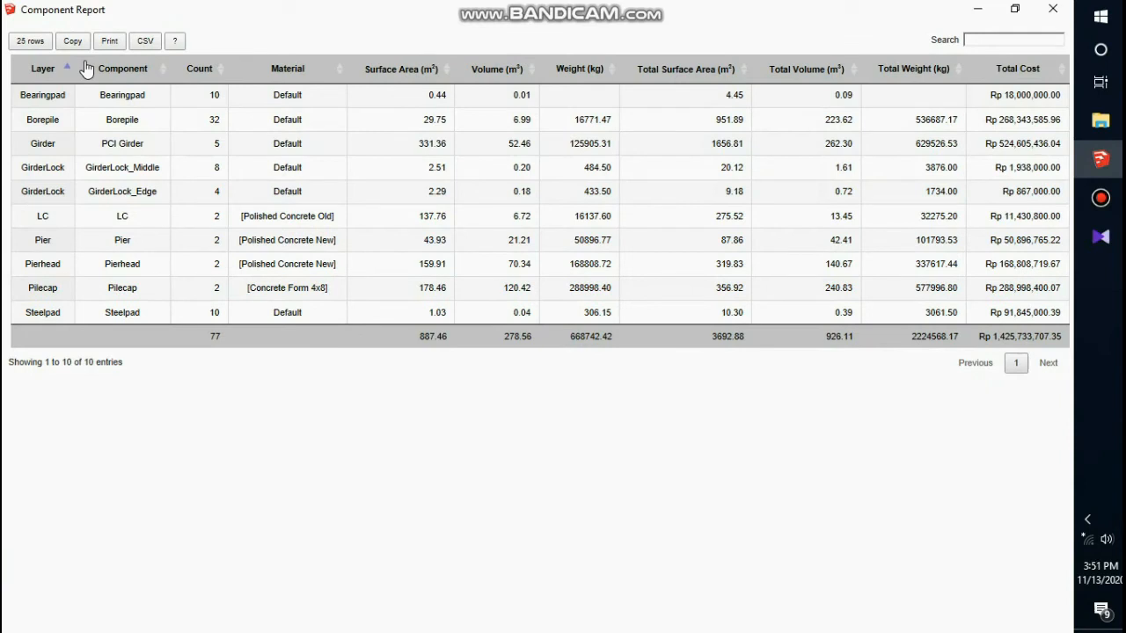
left_click(146, 44)
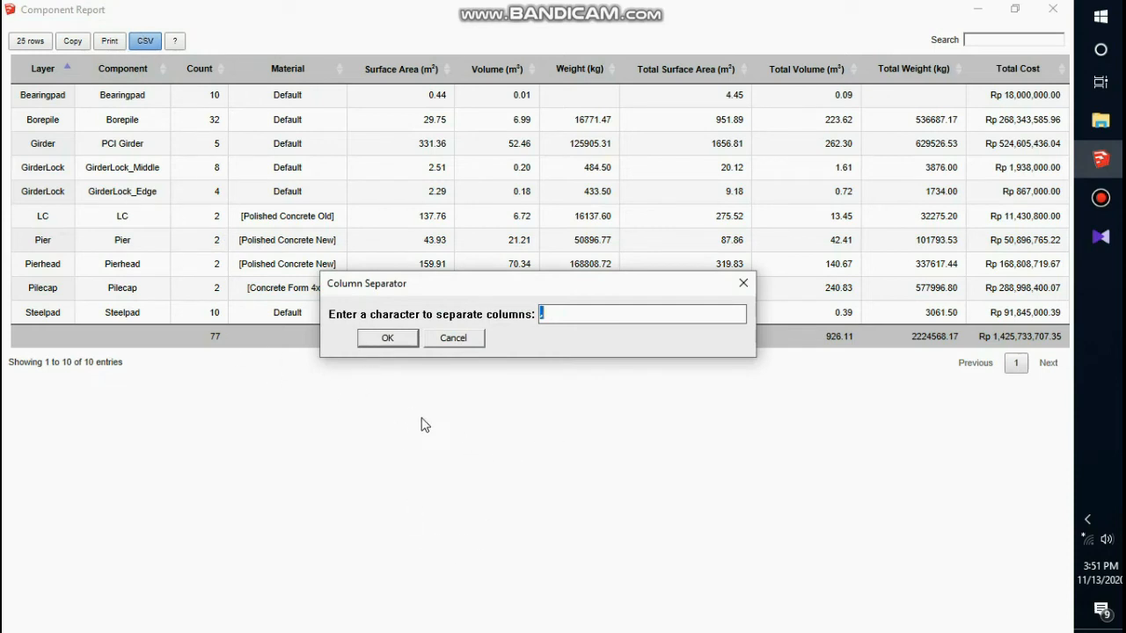
left_click(398, 341)
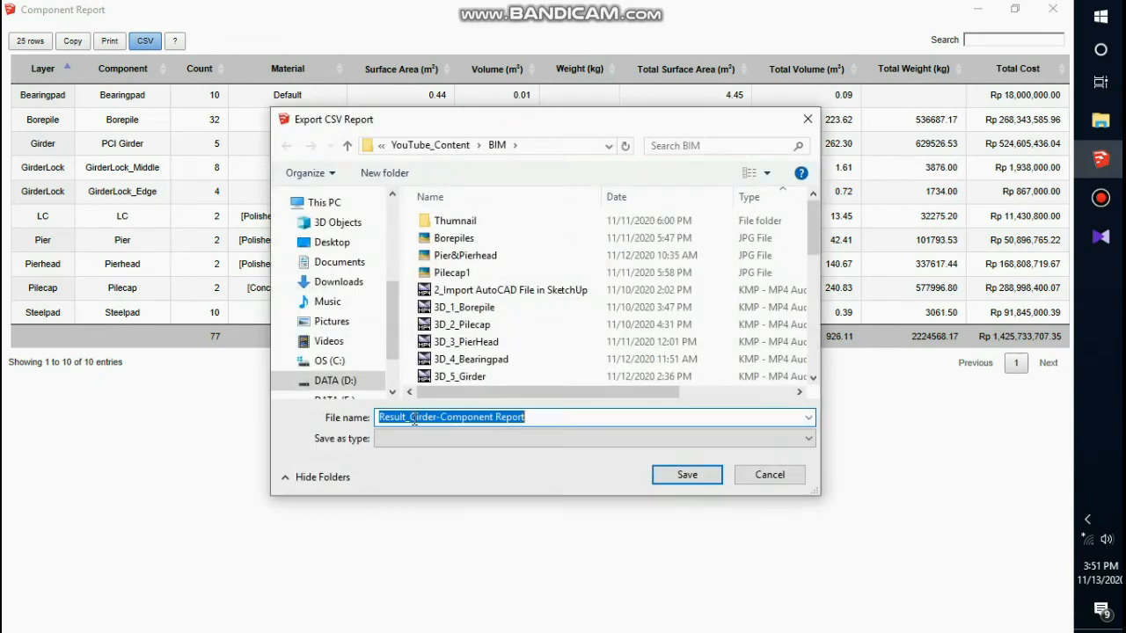
Save the exported CSV report in the BIM folder as "BoQ Flyover_Girder"
left_click(540, 417)
left_click_drag(549, 417, 366, 423)
type("BoQ F")
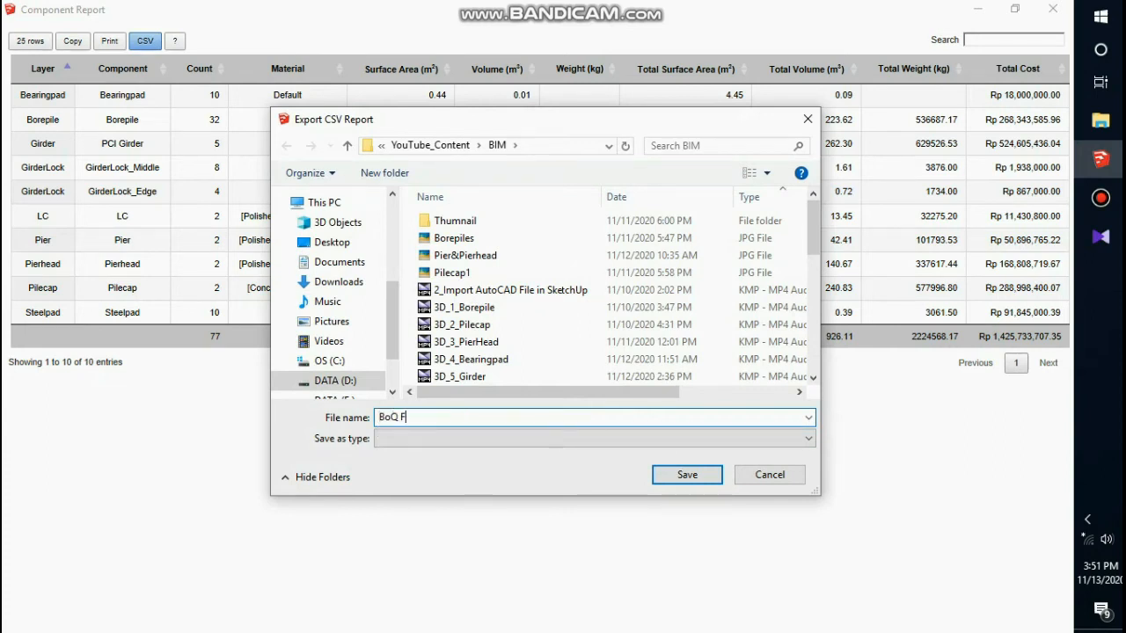
type("lyover_Girder")
left_click(679, 479)
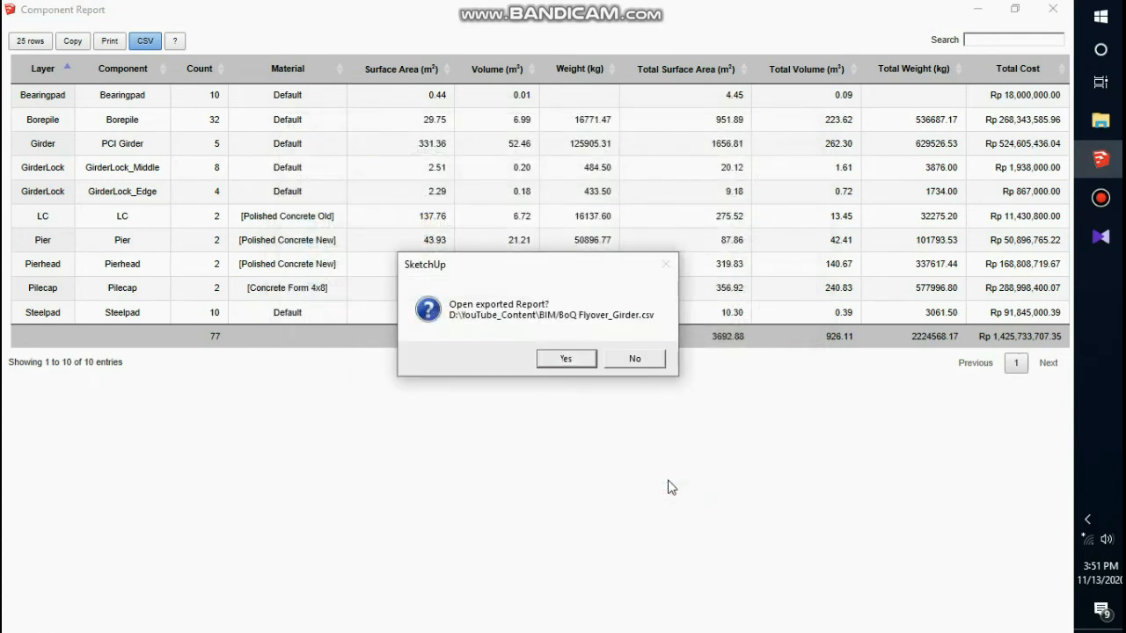
Open the exported report in Excel and widen the Layer, Component and Material columns to show their full text
left_click(565, 360)
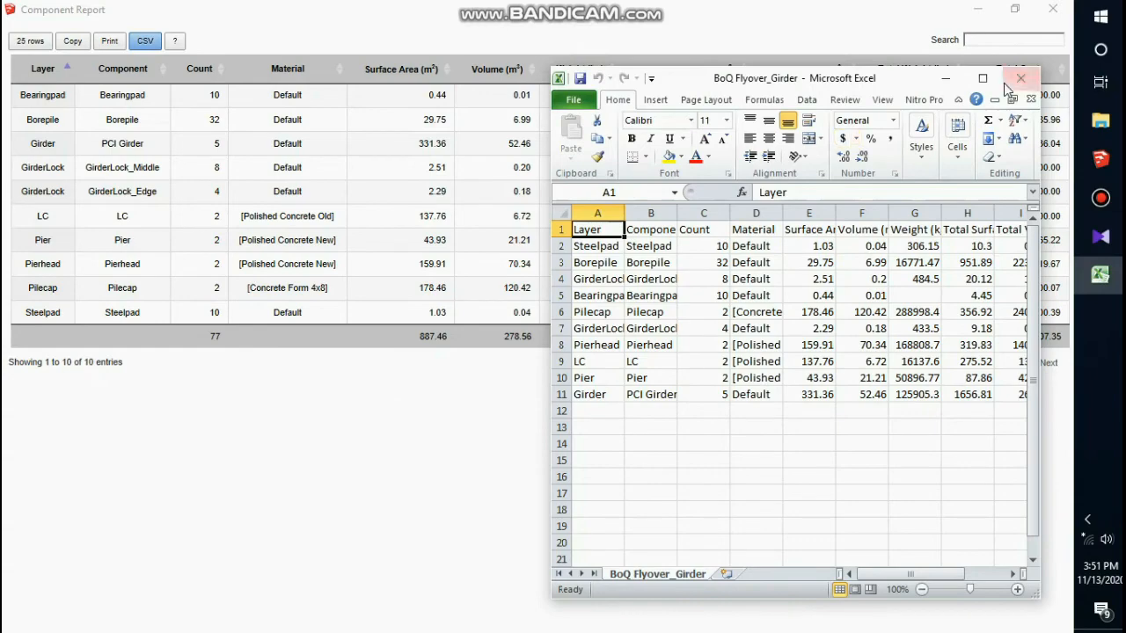
left_click(984, 78)
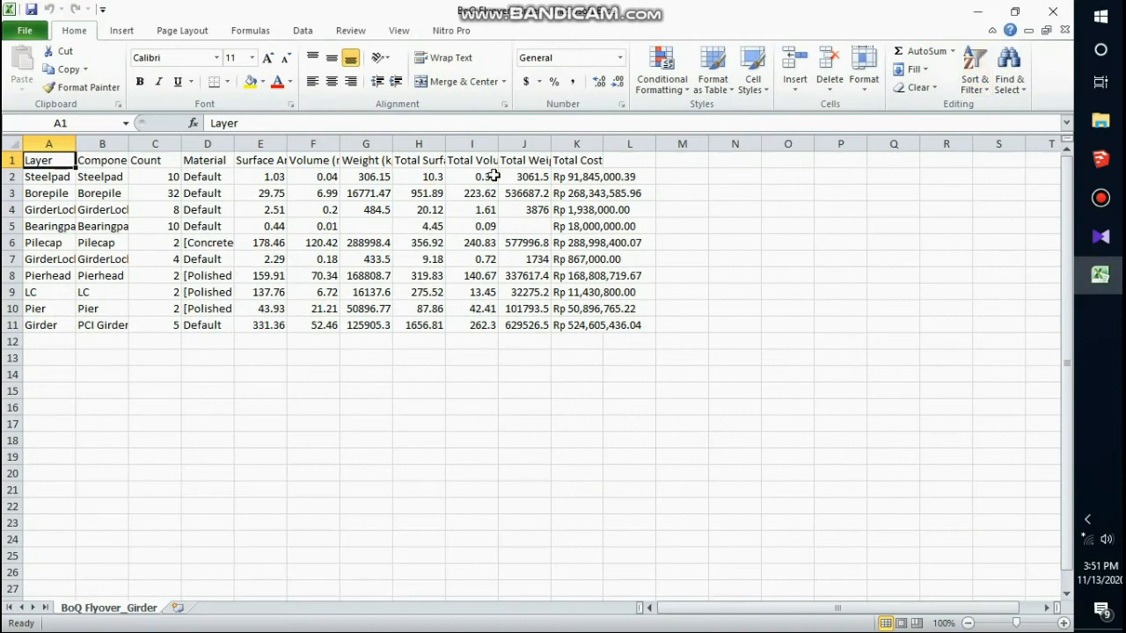
left_click_drag(74, 138, 247, 145)
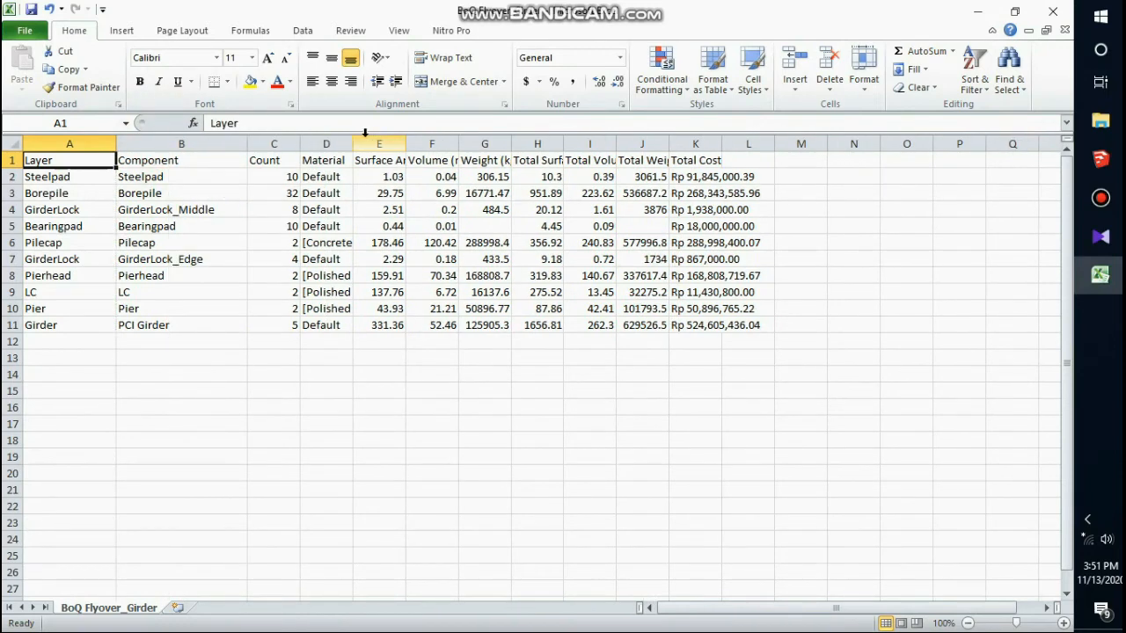
left_click_drag(352, 141, 448, 142)
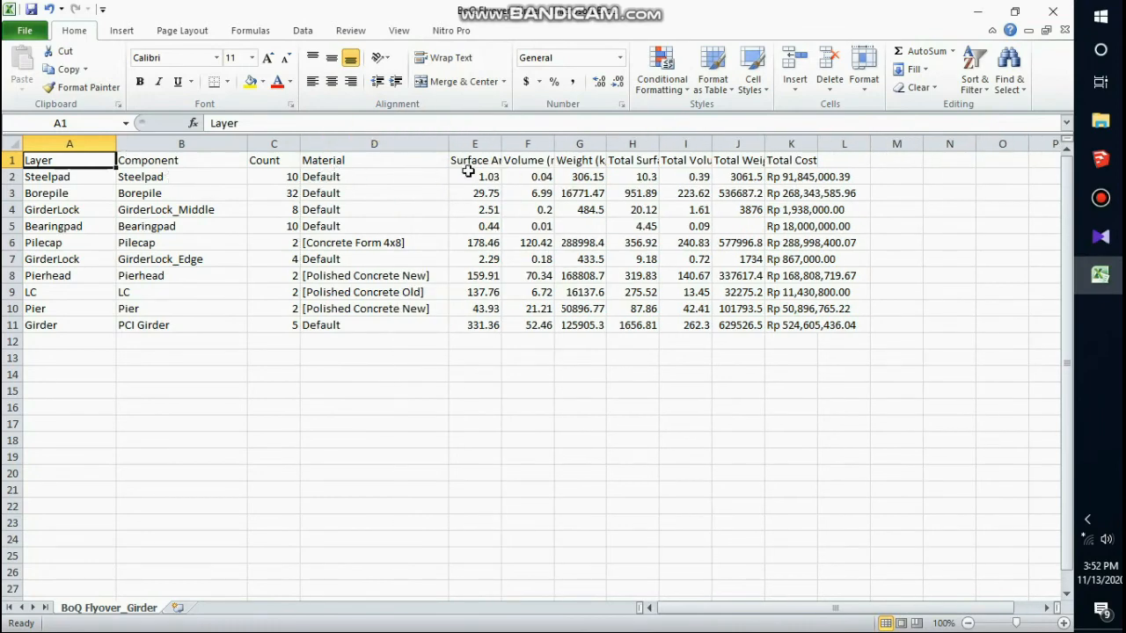
Widen the Surface Area column to show its full header and widen the Volume through Total Cost columns together
left_click_drag(497, 144, 561, 143)
left_click_drag(364, 181, 366, 223)
left_click(376, 322)
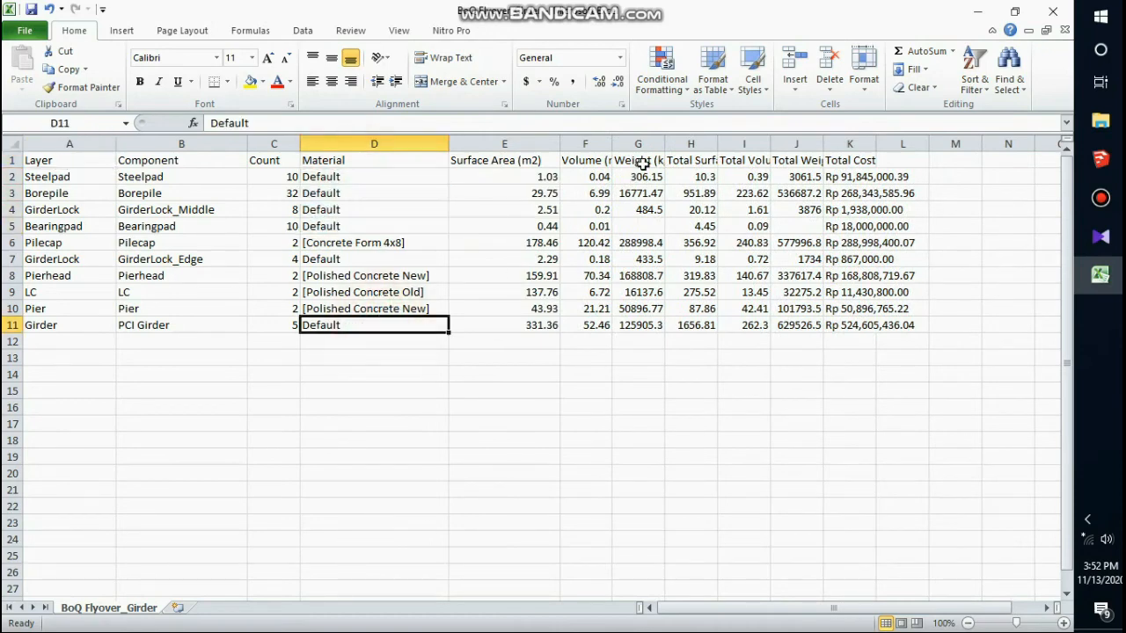
left_click_drag(599, 144, 858, 143)
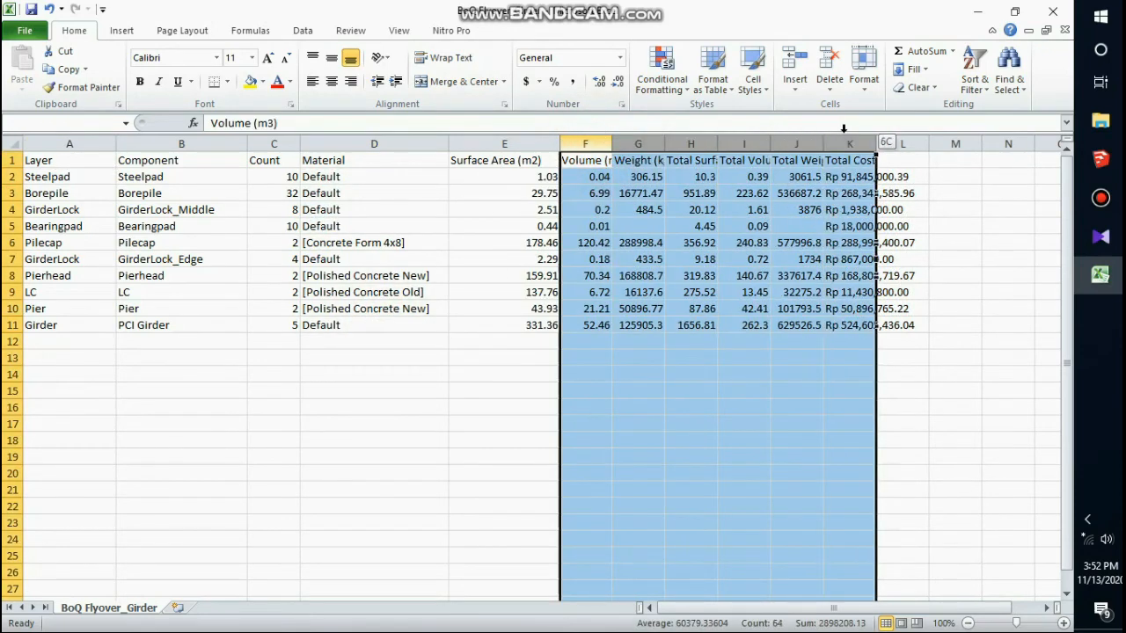
left_click_drag(611, 144, 641, 143)
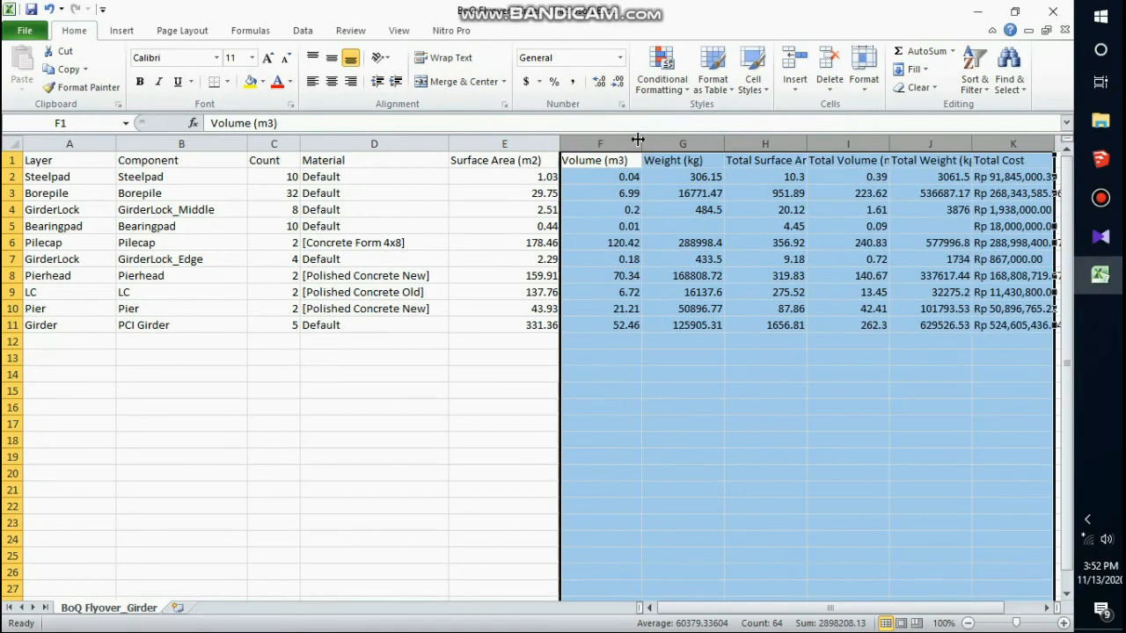
scroll(684, 322, "down", 2)
scroll(684, 322, "up", 2)
left_click(847, 390)
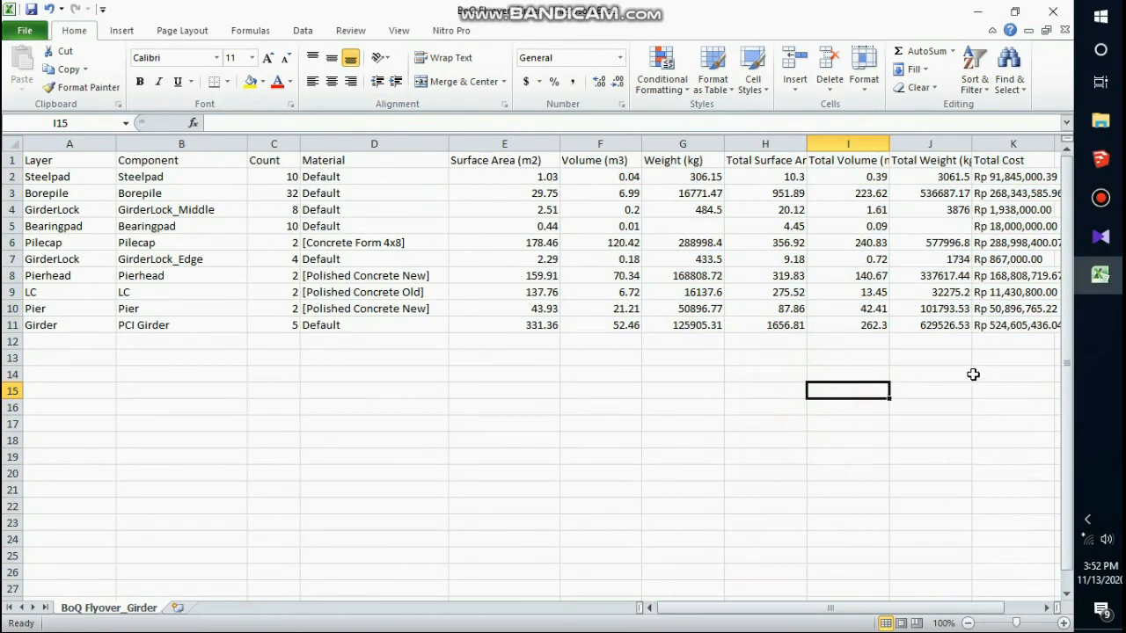
Widen the Total Weight, Total Volume and Total Surface Area columns individually to show more of their headers
left_click(1017, 336)
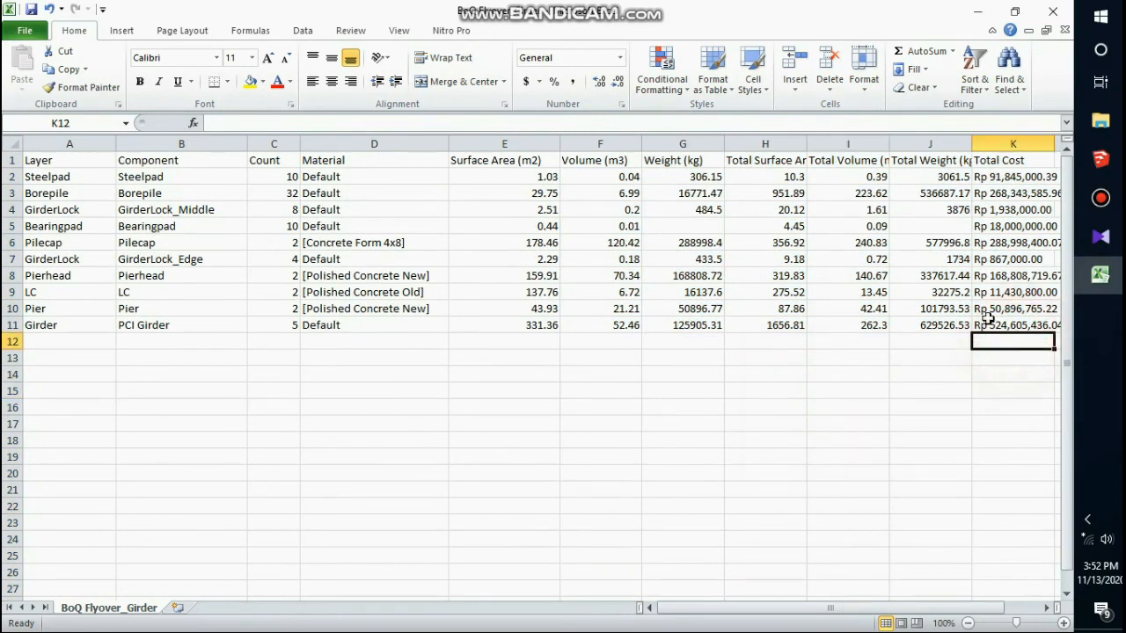
left_click_drag(973, 143, 1001, 140)
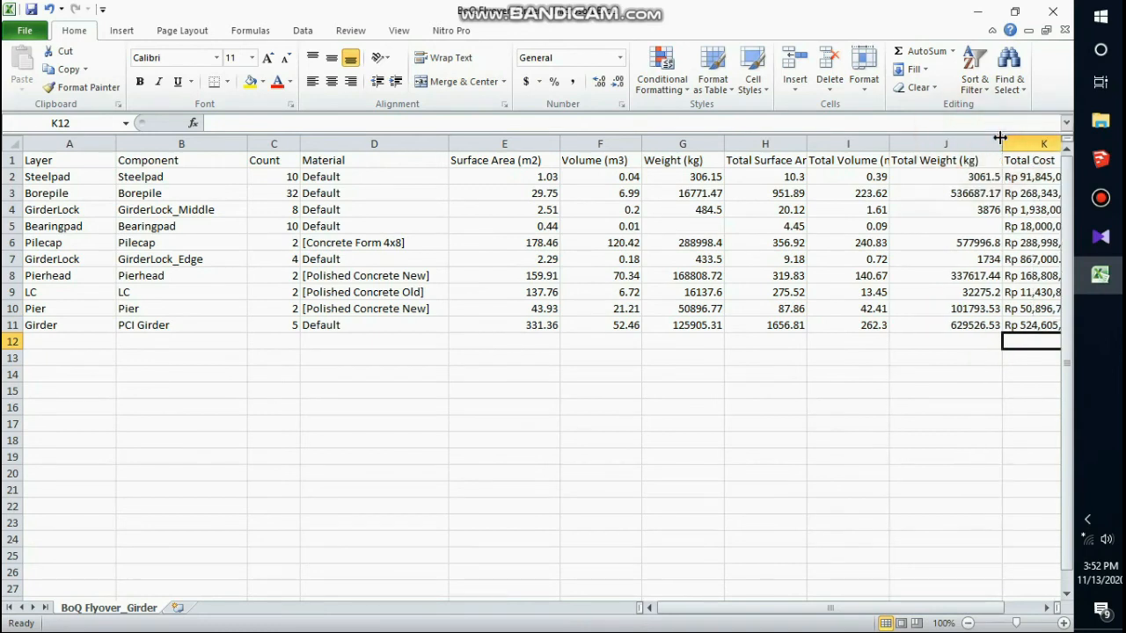
left_click_drag(891, 144, 910, 137)
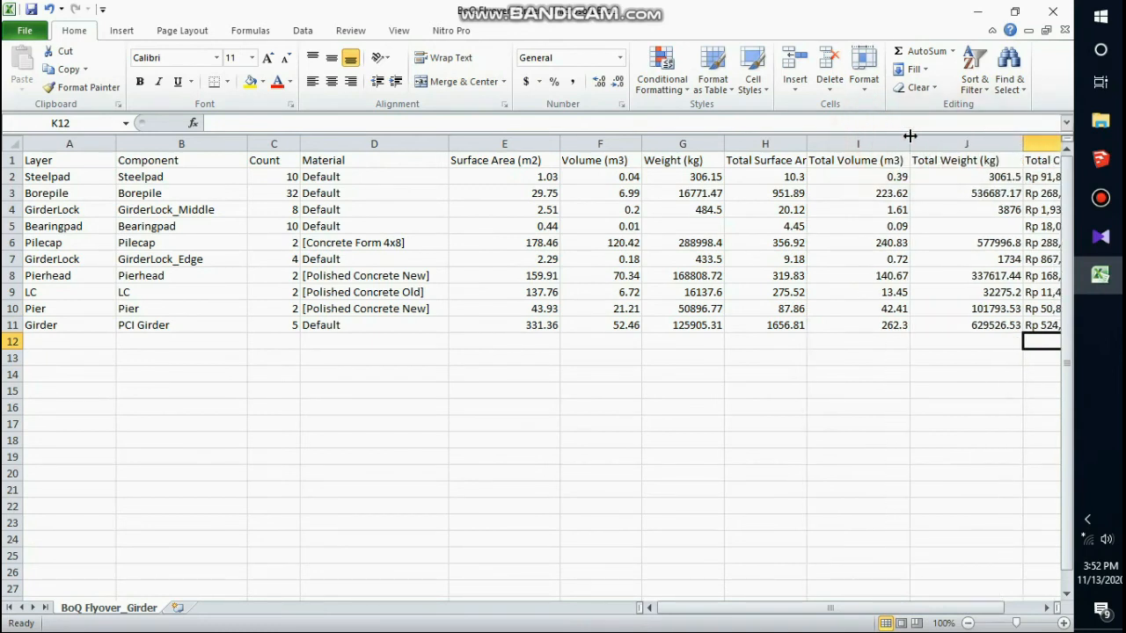
left_click_drag(604, 161, 623, 324)
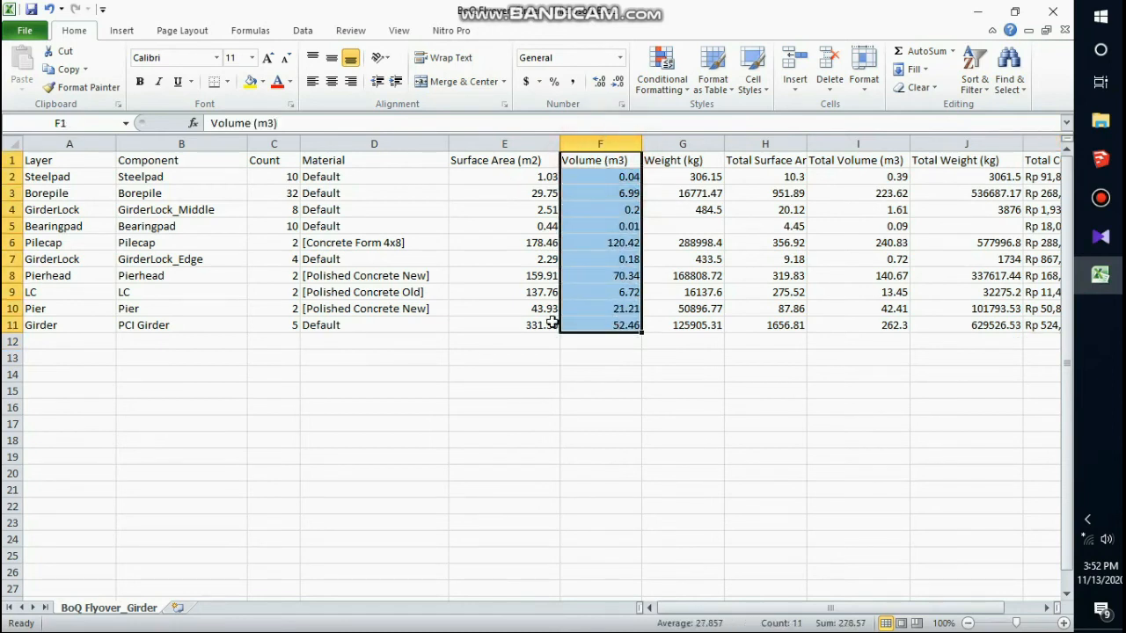
left_click(280, 177)
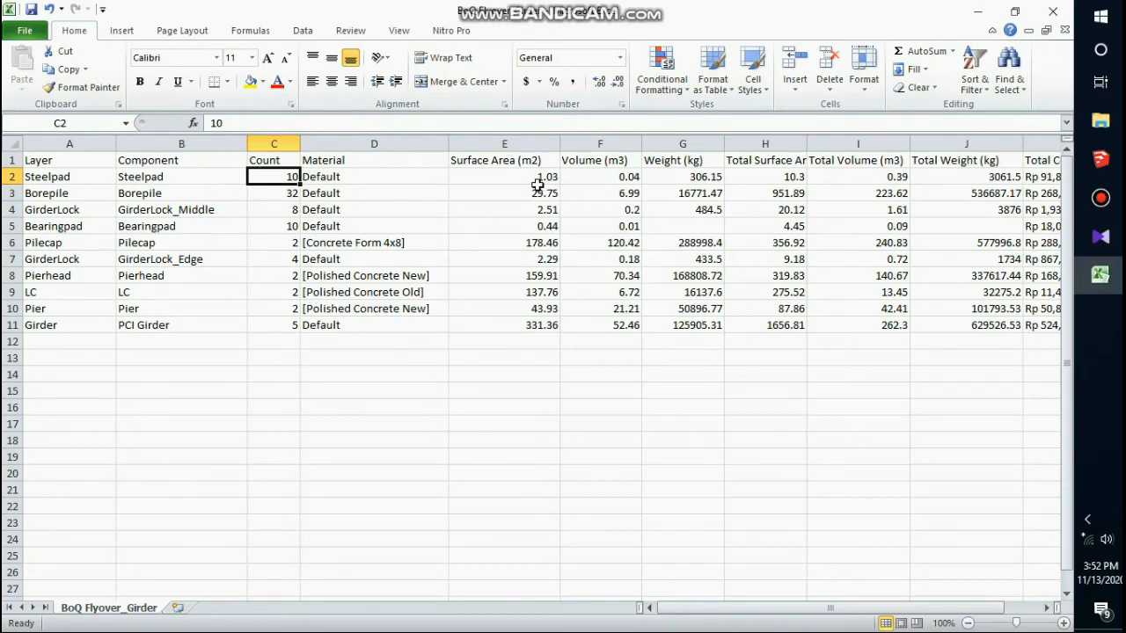
left_click_drag(806, 143, 830, 142)
scroll(249, 302, "down", 1)
scroll(250, 303, "up", 1)
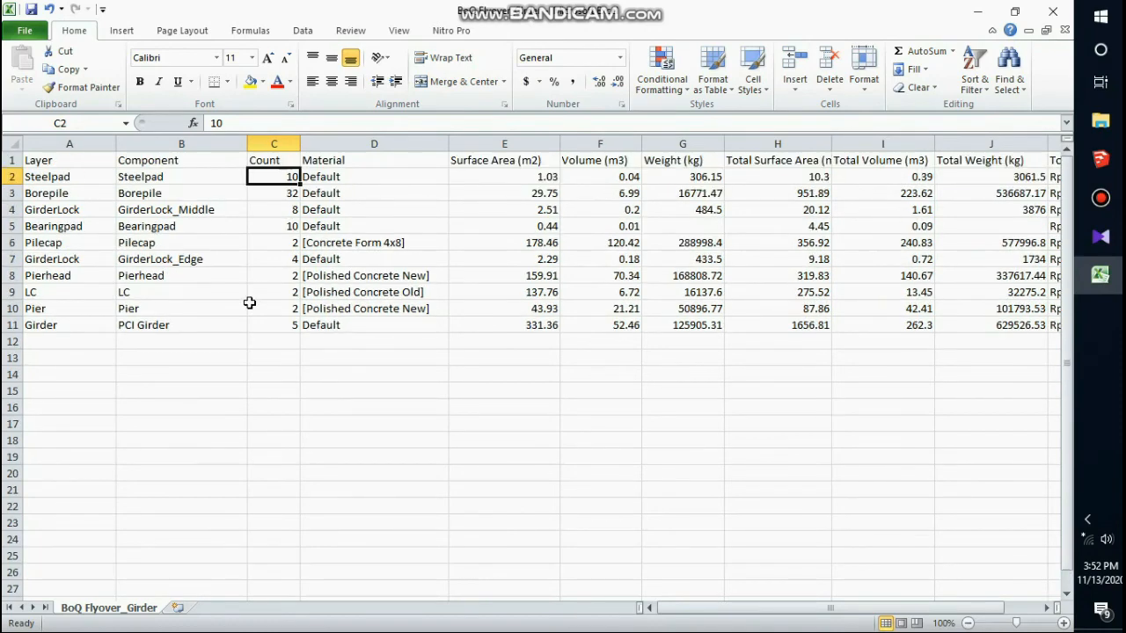
Look over the exported quantity table, switch back to SketchUp and close the open component report
scroll(224, 318, "down", 4)
scroll(221, 322, "up", 4)
scroll(201, 333, "down", 3)
scroll(211, 352, "up", 3)
left_click_drag(668, 614, 645, 610)
left_click(1099, 160)
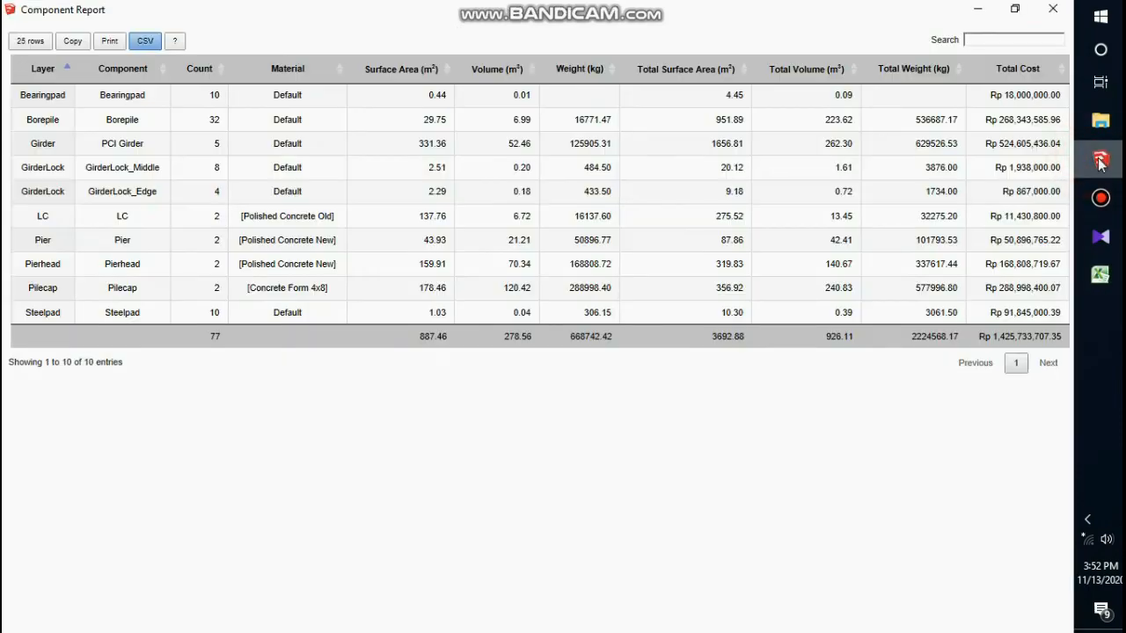
left_click(1053, 9)
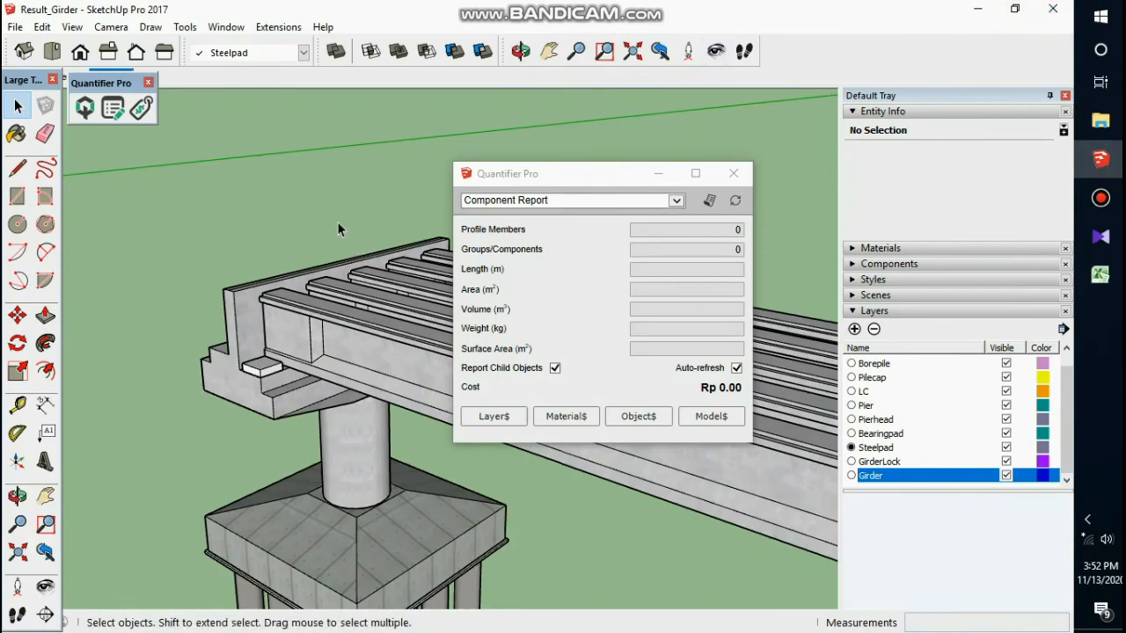
Add the Cost field to the component report in the Quantifier Pro report settings
left_click(113, 108)
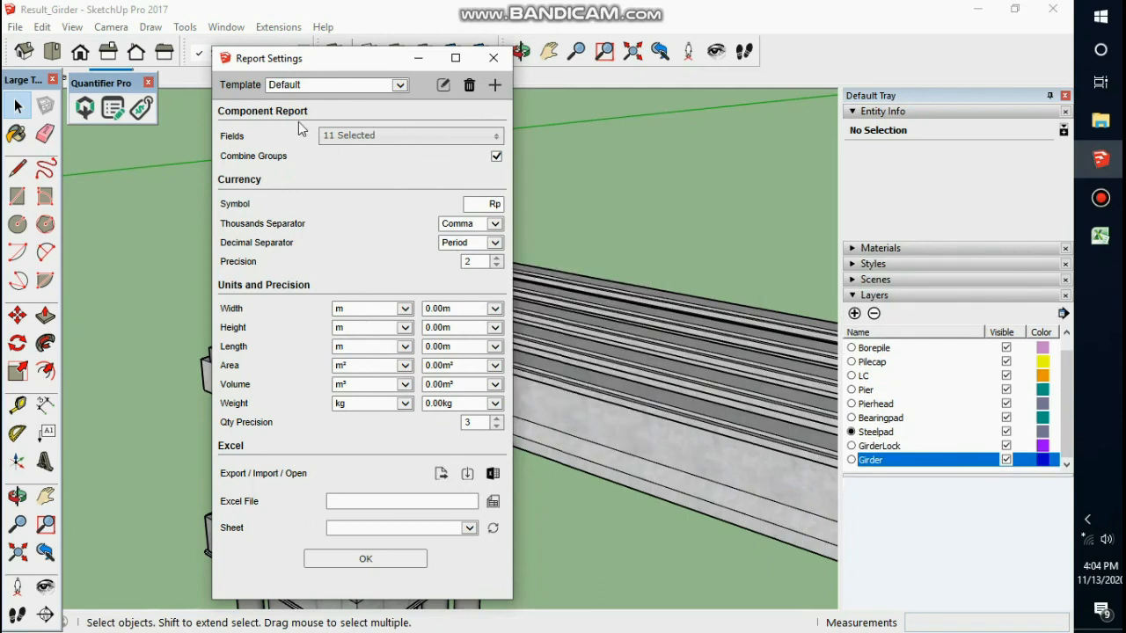
left_click(365, 137)
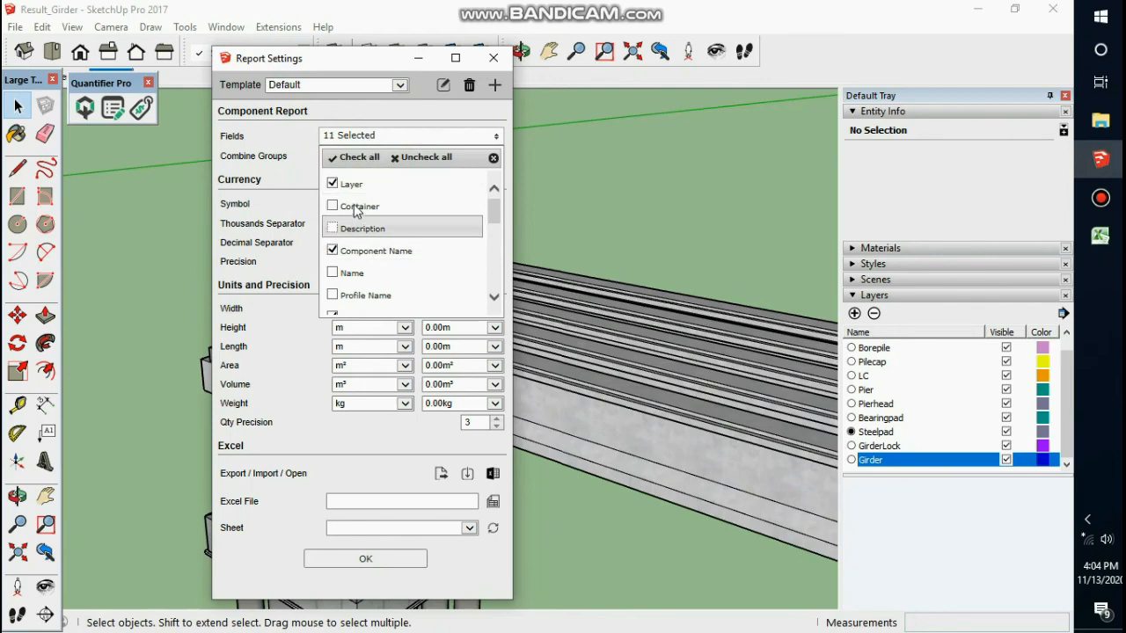
scroll(359, 236, "down", 3)
scroll(359, 242, "down", 9)
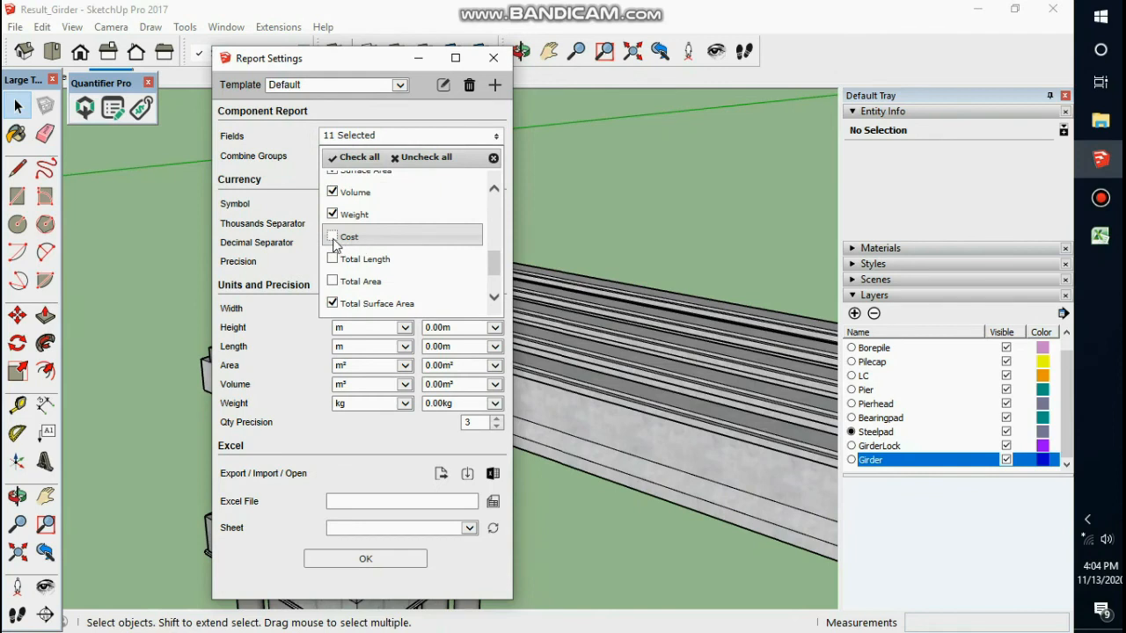
left_click(332, 238)
scroll(343, 264, "down", 3)
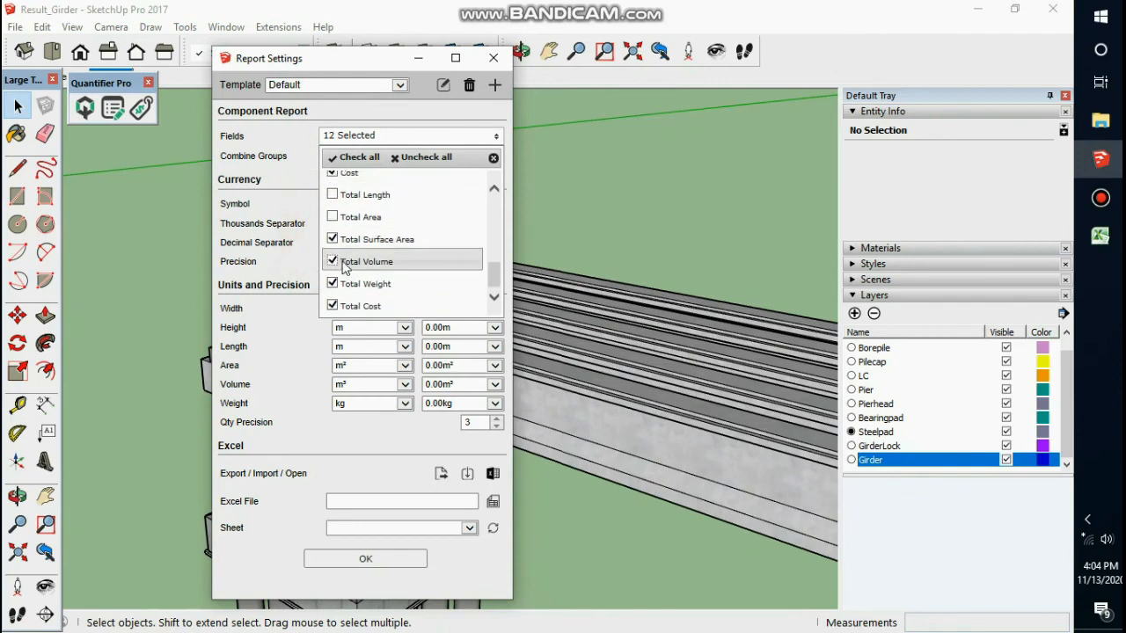
Check the selected component report fields around Cost and apply the report settings
scroll(339, 264, "up", 2)
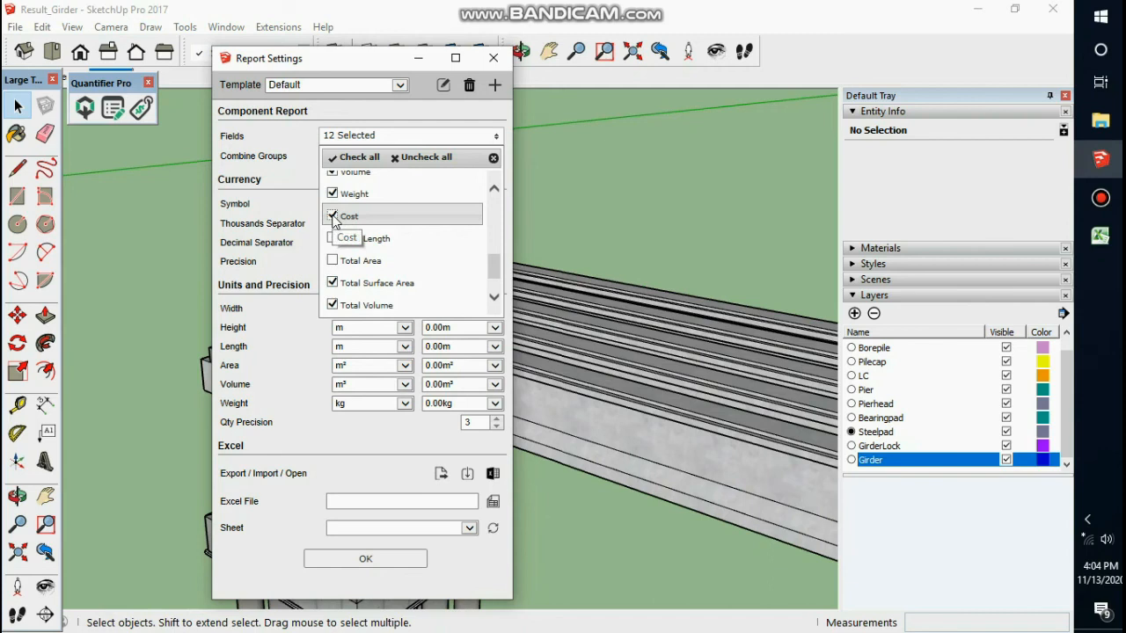
scroll(332, 220, "up", 1)
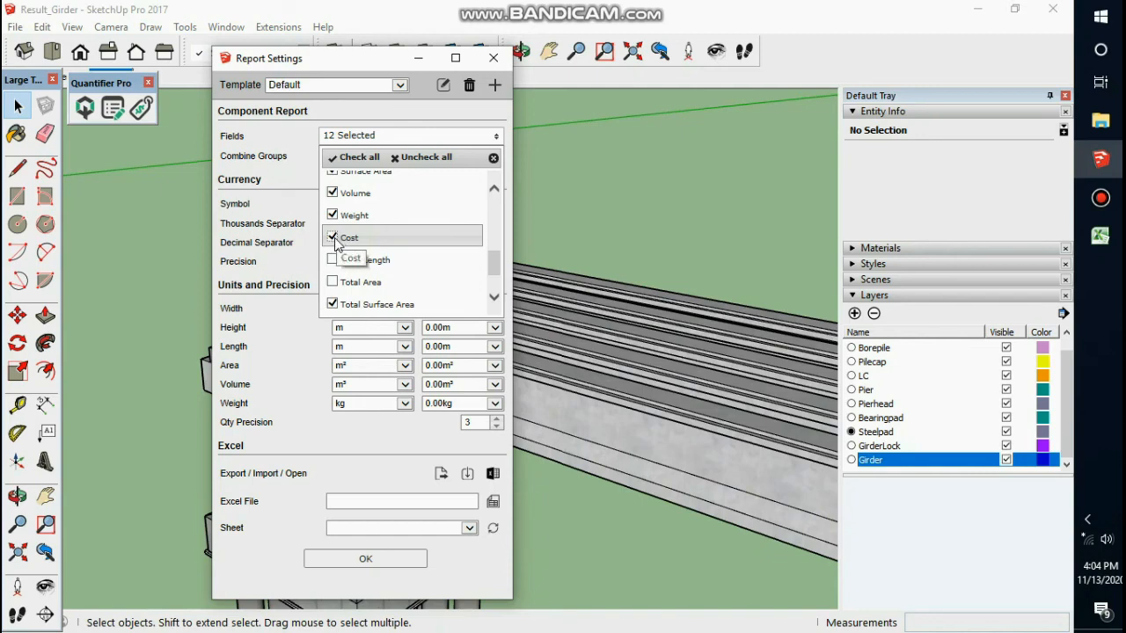
scroll(335, 244, "down", 2)
scroll(352, 260, "up", 2)
scroll(361, 264, "down", 1)
scroll(362, 264, "up", 4)
left_click(378, 58)
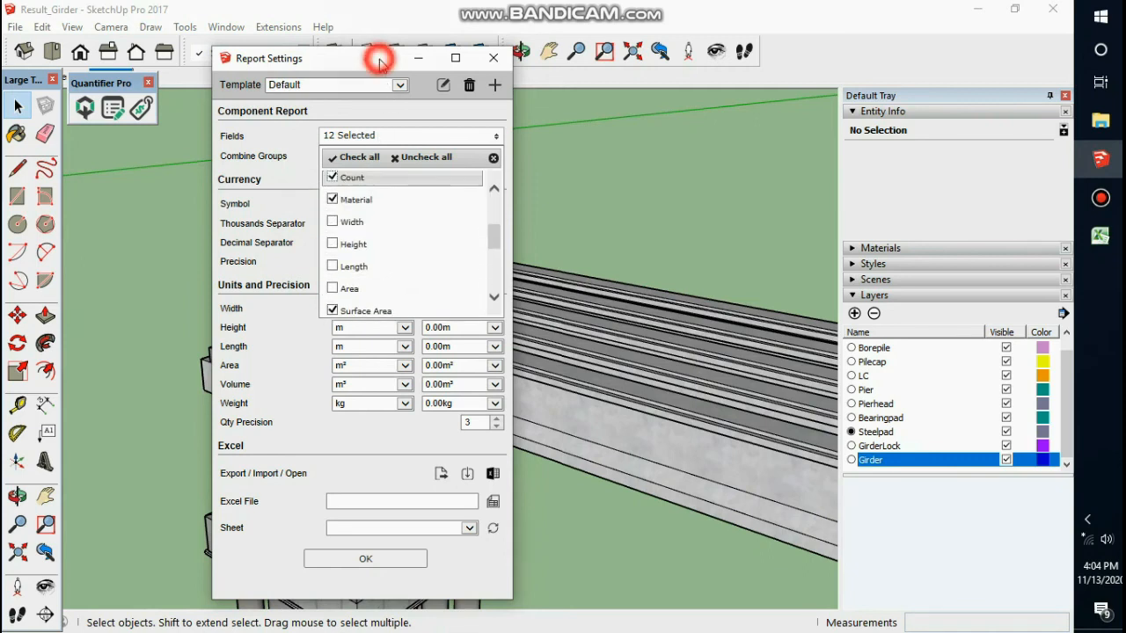
scroll(375, 299, "down", 2)
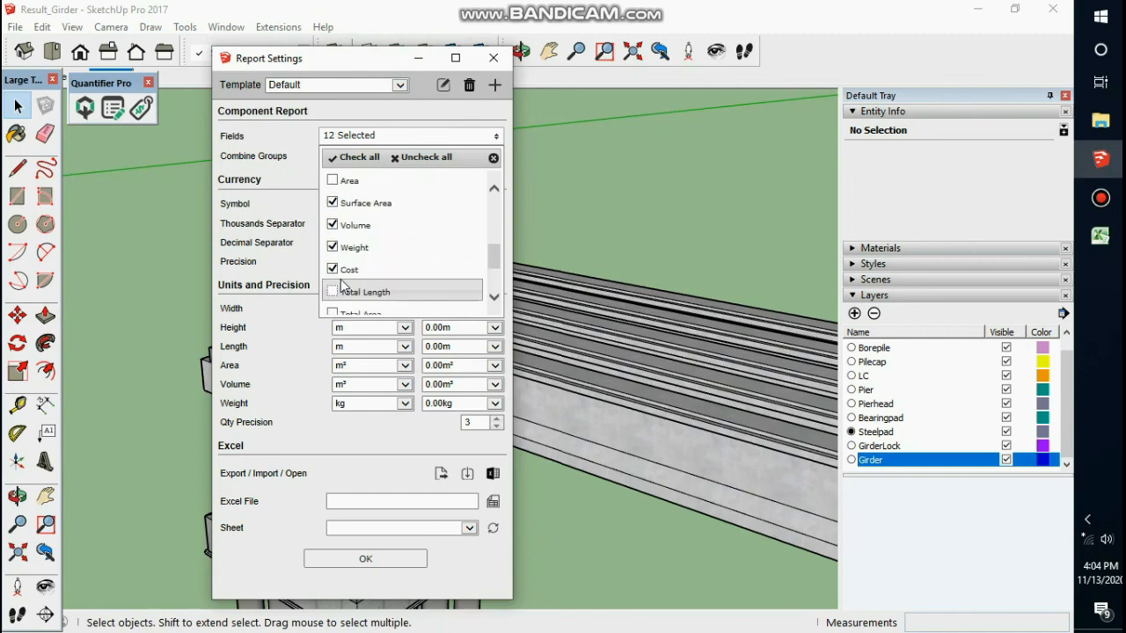
scroll(345, 303, "down", 1)
left_click(365, 559)
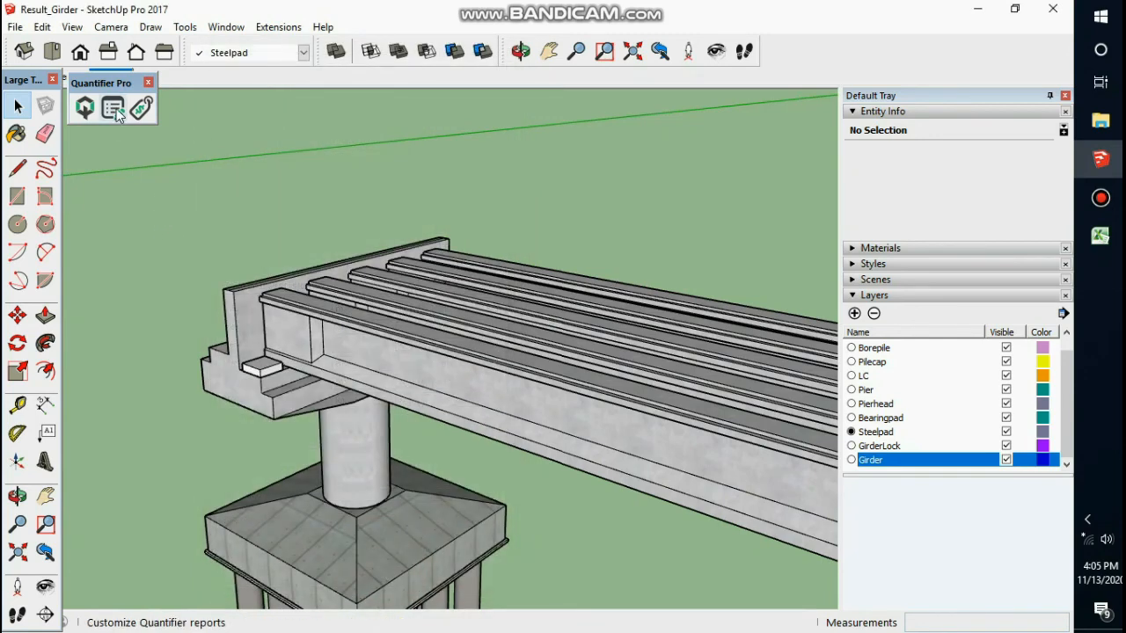
Generate a component report with the Cost column, review it maximized, and close it along with the Quantifier Pro window
left_click(84, 106)
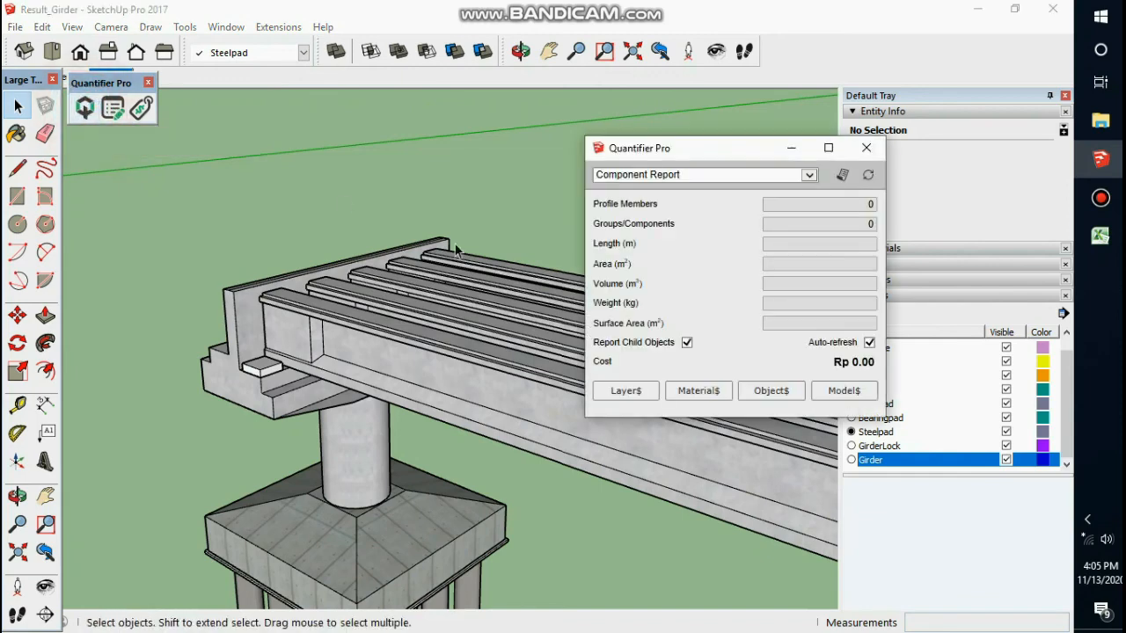
left_click(843, 174)
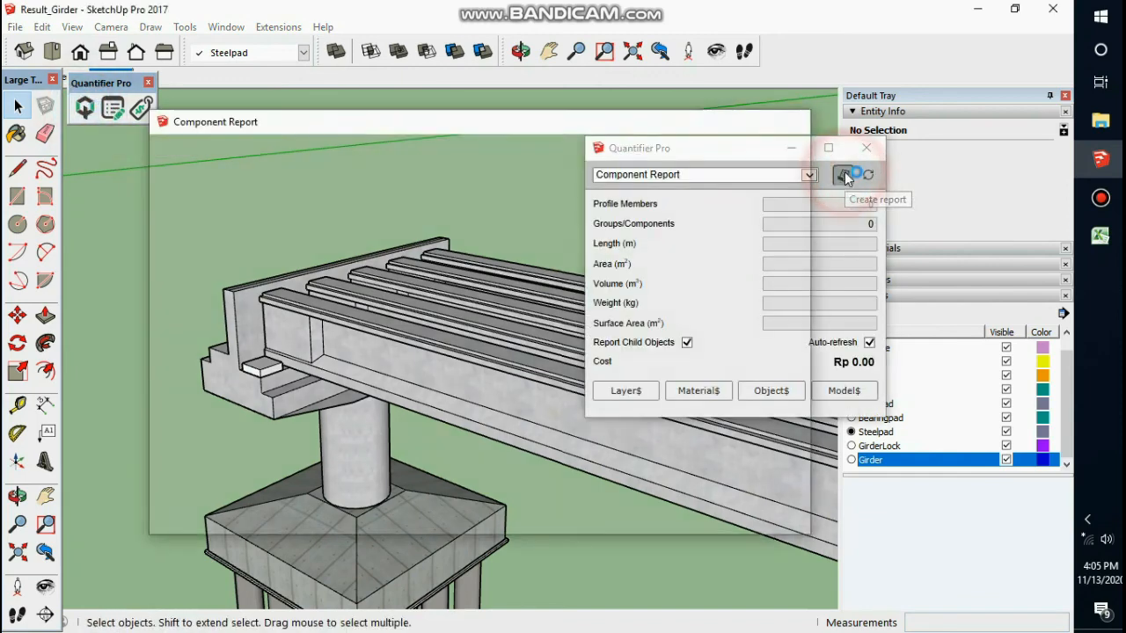
left_click(753, 121)
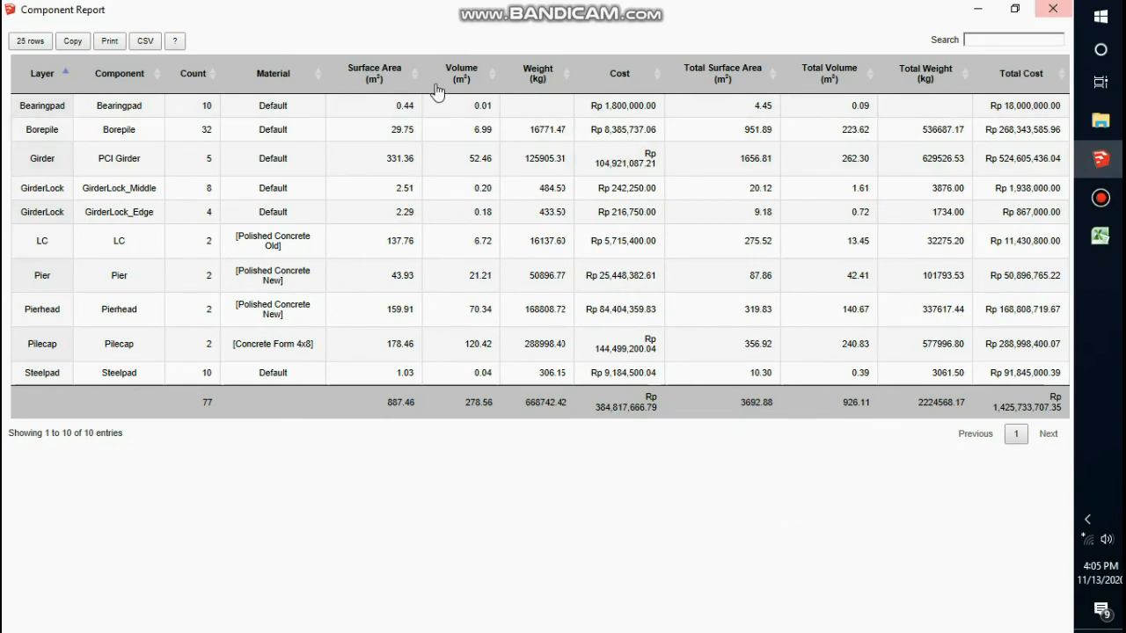
left_click(1055, 10)
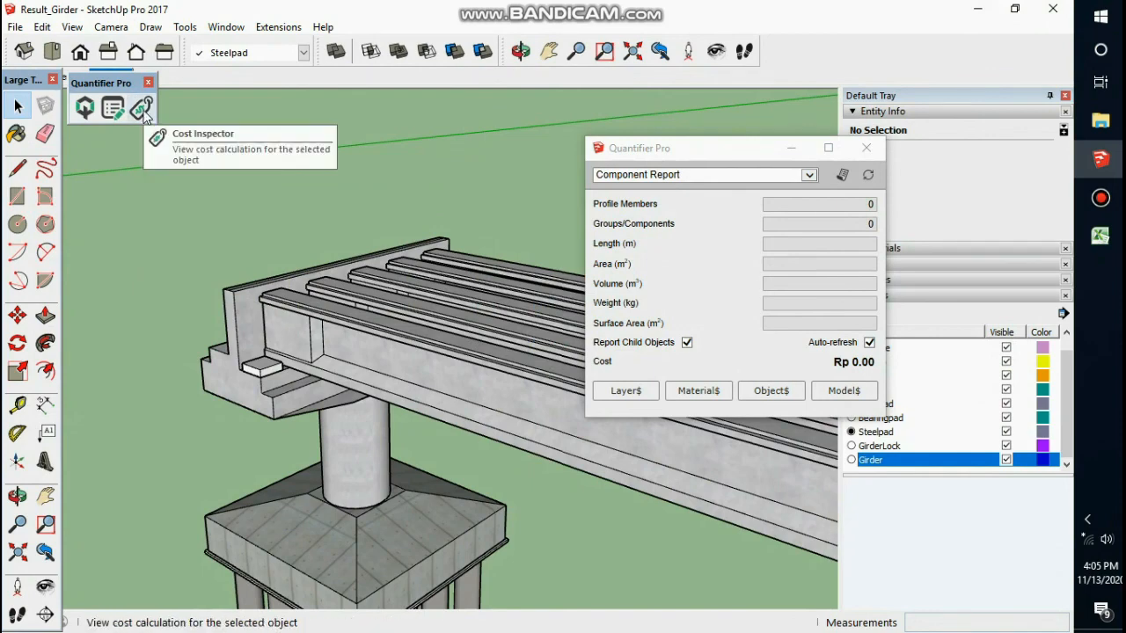
left_click(865, 150)
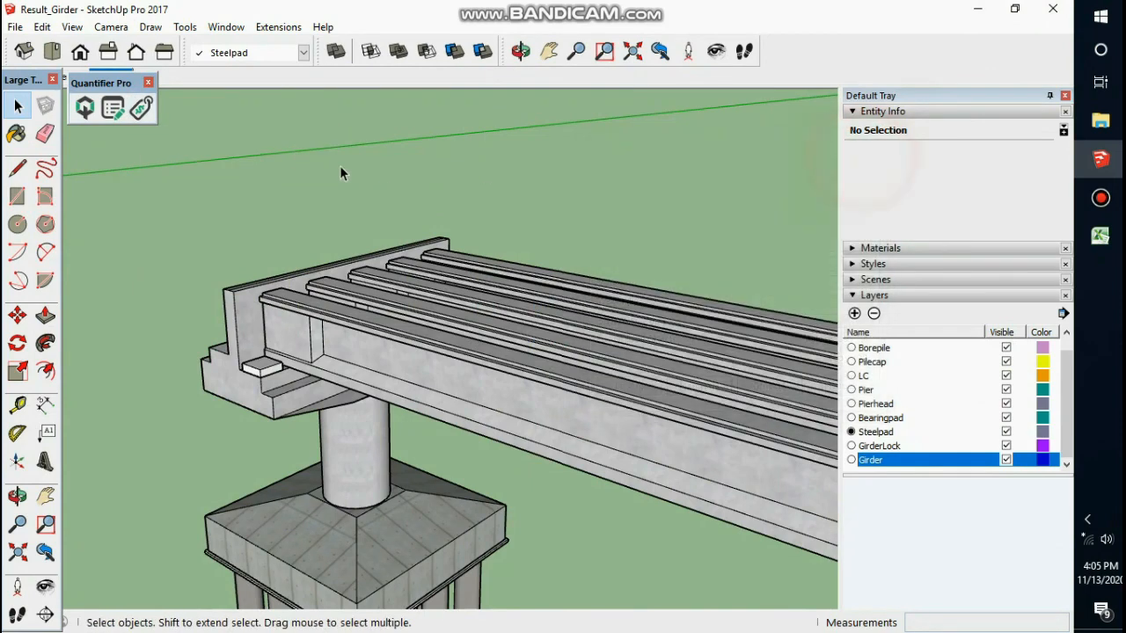
Inspect the front PCI Girder's cost calculation with Cost Inspector in an enlarged window, close it and clear the selection
left_click(142, 108)
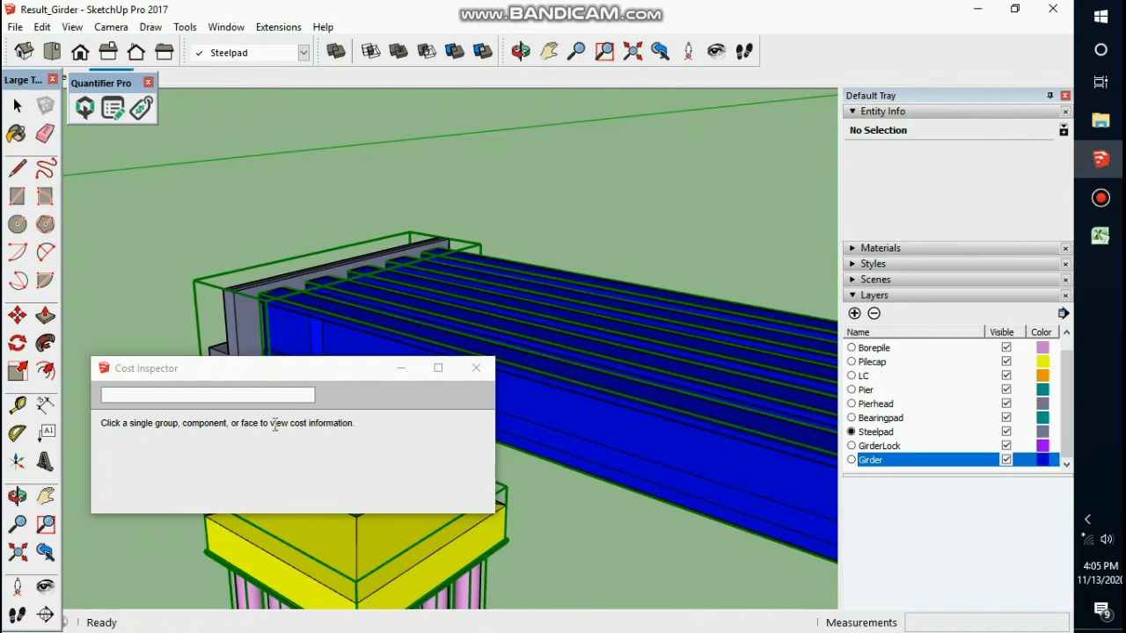
left_click(548, 424)
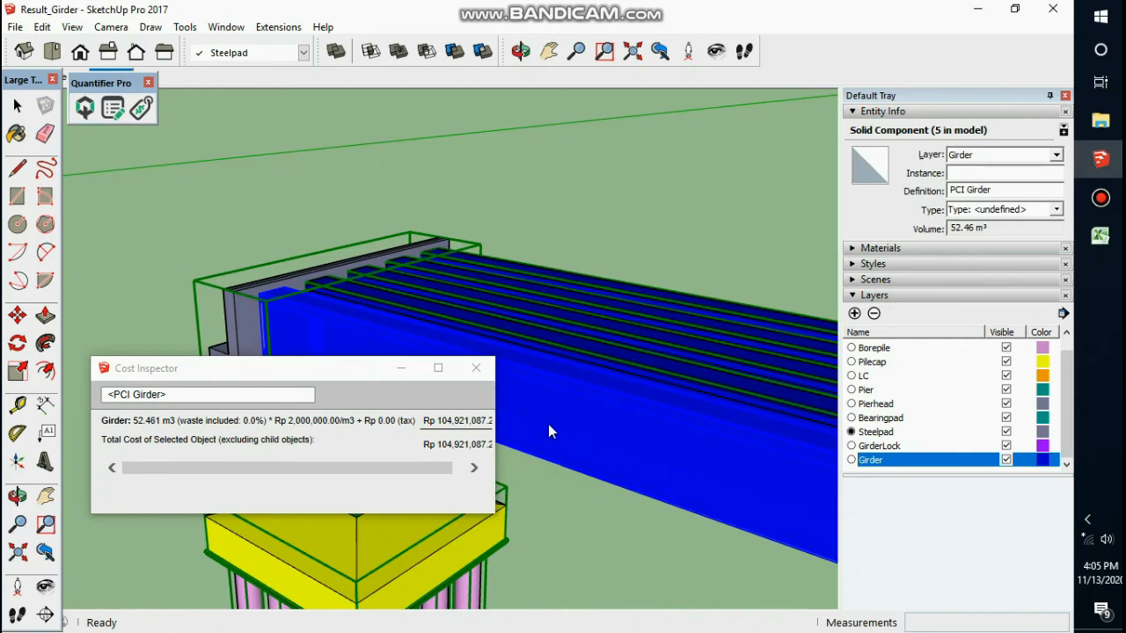
left_click_drag(496, 415, 600, 415)
left_click_drag(458, 359, 454, 309)
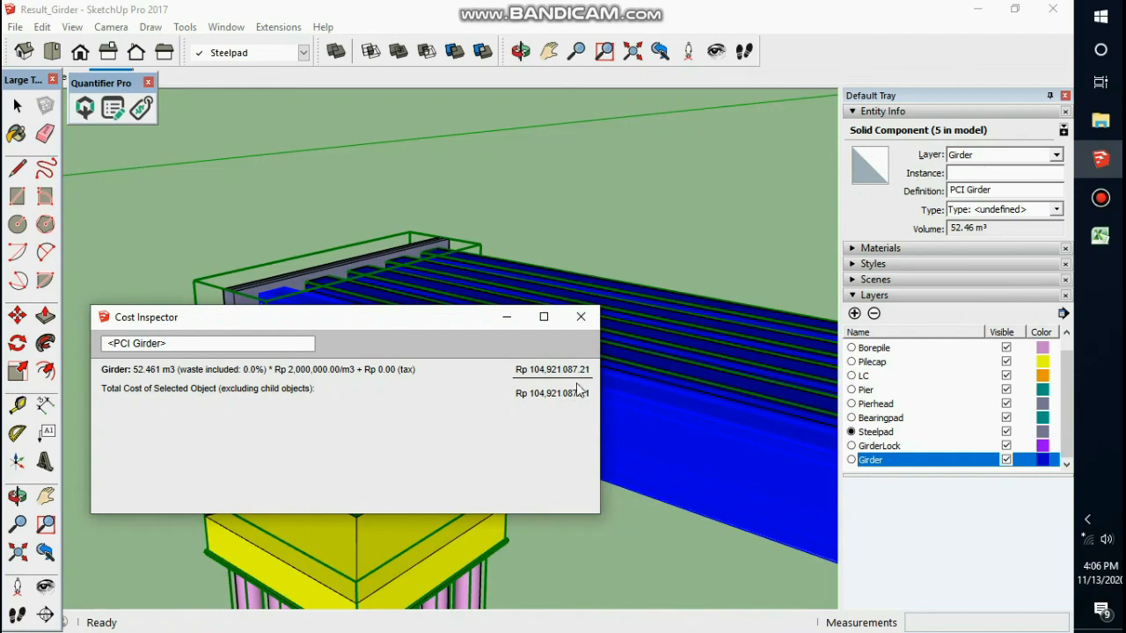
left_click(581, 323)
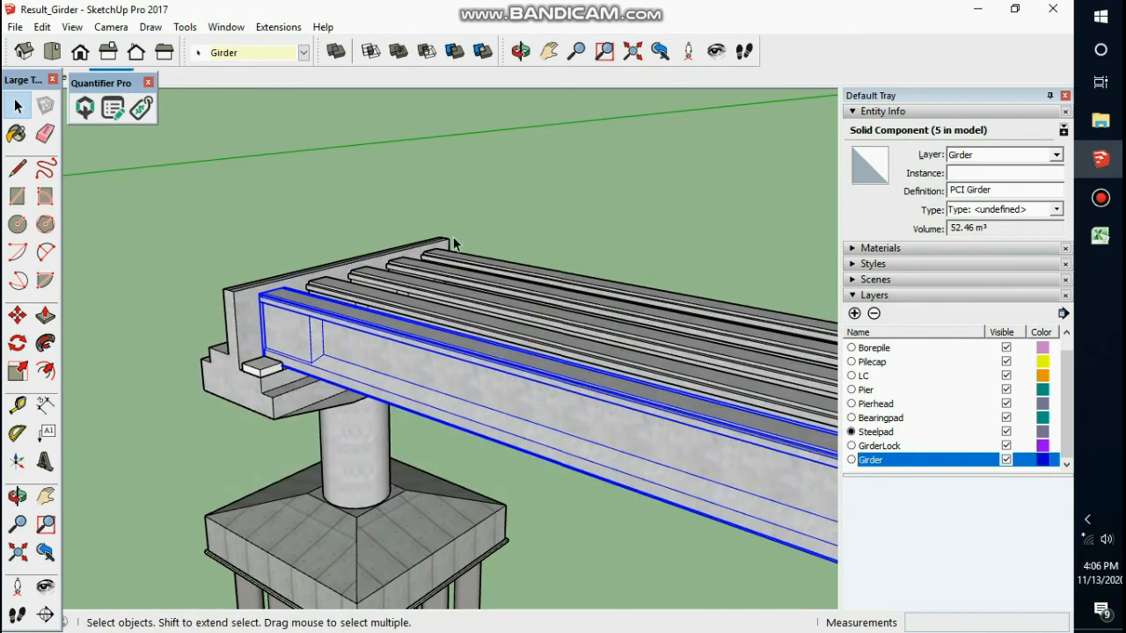
left_click(471, 195)
Examine the complete bridge model from several angles and distances, along with its layer list
scroll(287, 211, "down", 5)
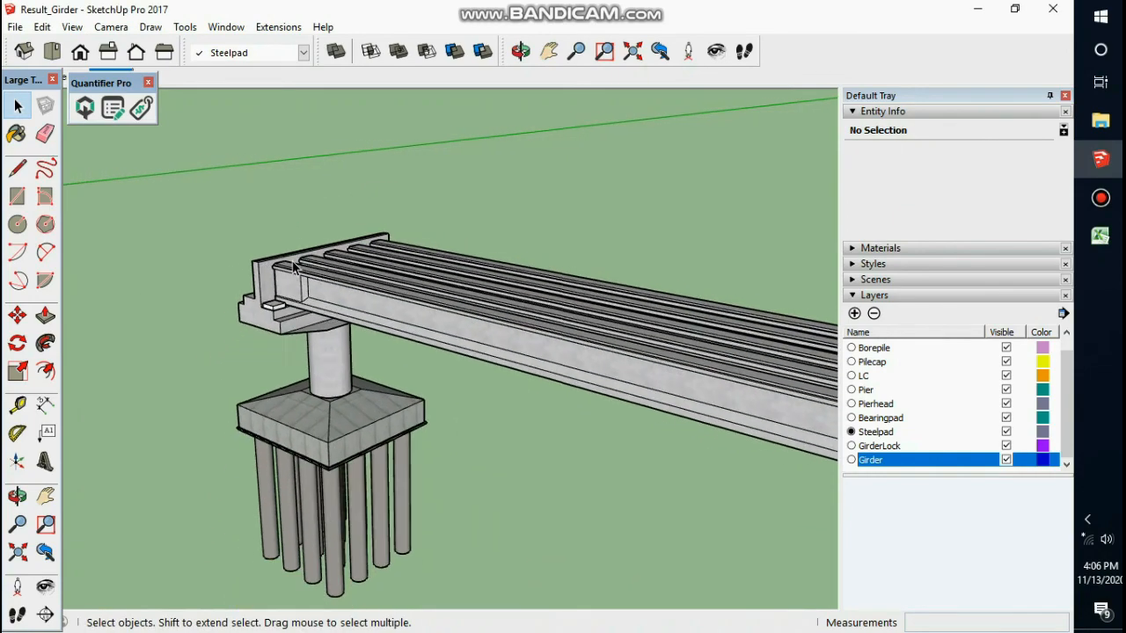
scroll(295, 273, "down", 2)
middle_click_drag(619, 344, 616, 407)
scroll(474, 358, "down", 2)
scroll(262, 297, "up", 2)
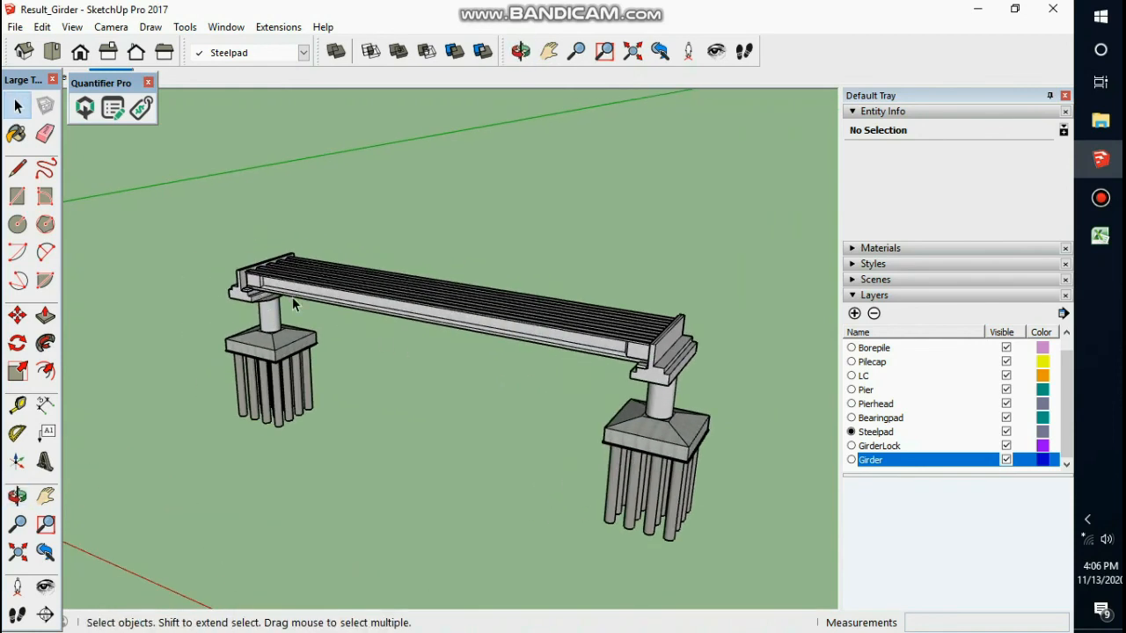
scroll(376, 300, "down", 1)
left_click_drag(1063, 395, 1072, 355)
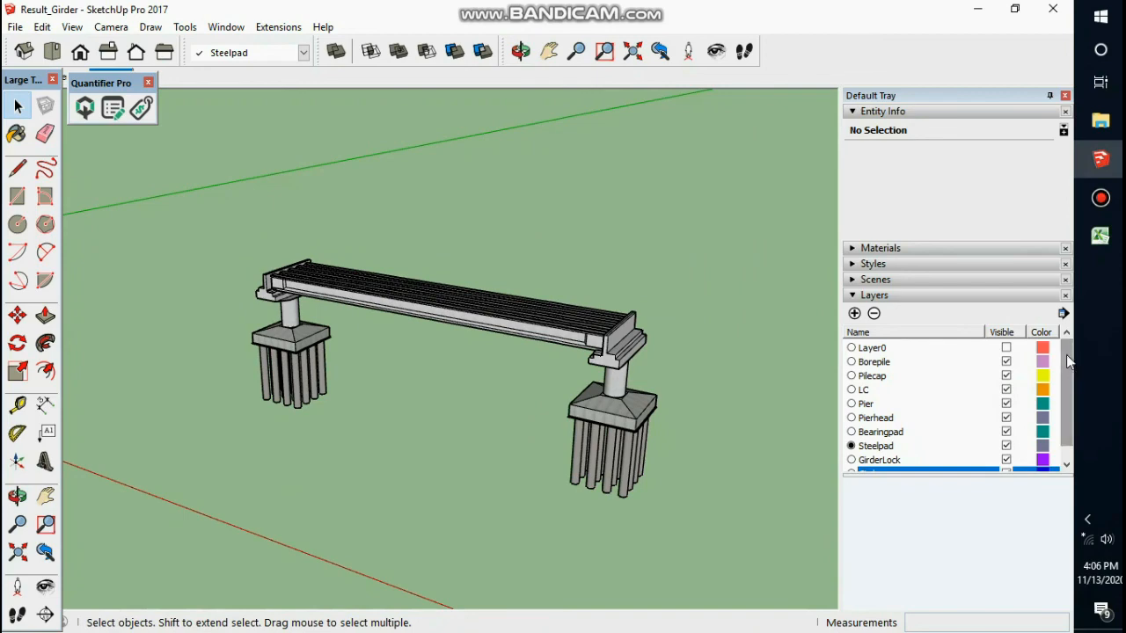
middle_click_drag(581, 315, 557, 382)
scroll(592, 374, "up", 3)
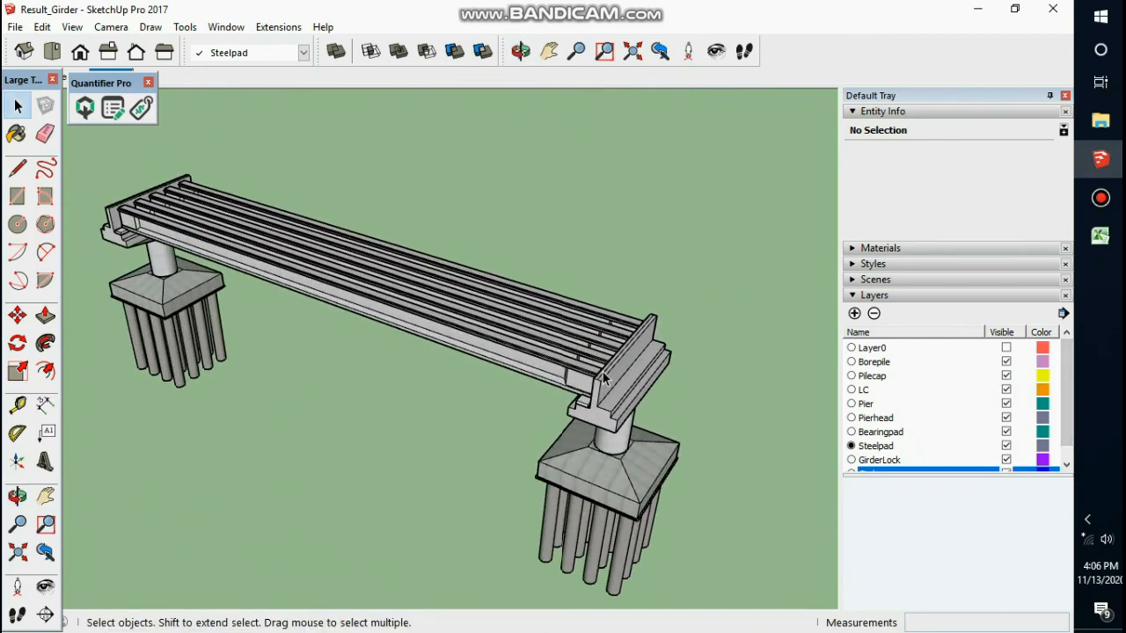
scroll(593, 375, "up", 2)
scroll(571, 364, "down", 4)
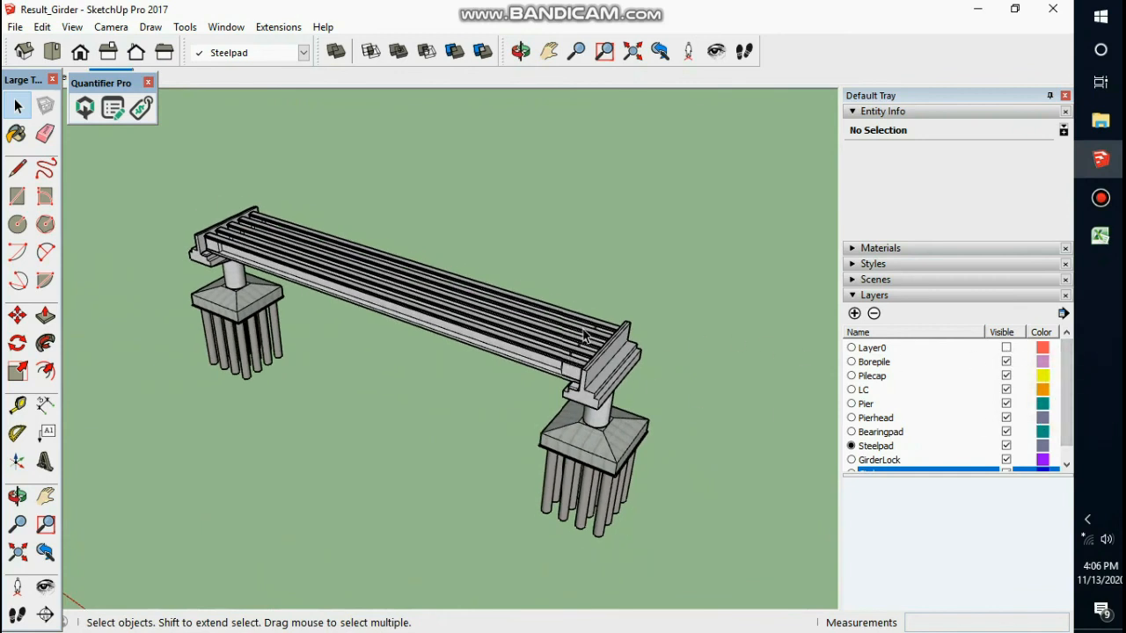
Make Layer0 visible and view the bridge in its surroundings, spanning the two-lane road
left_click(1007, 348)
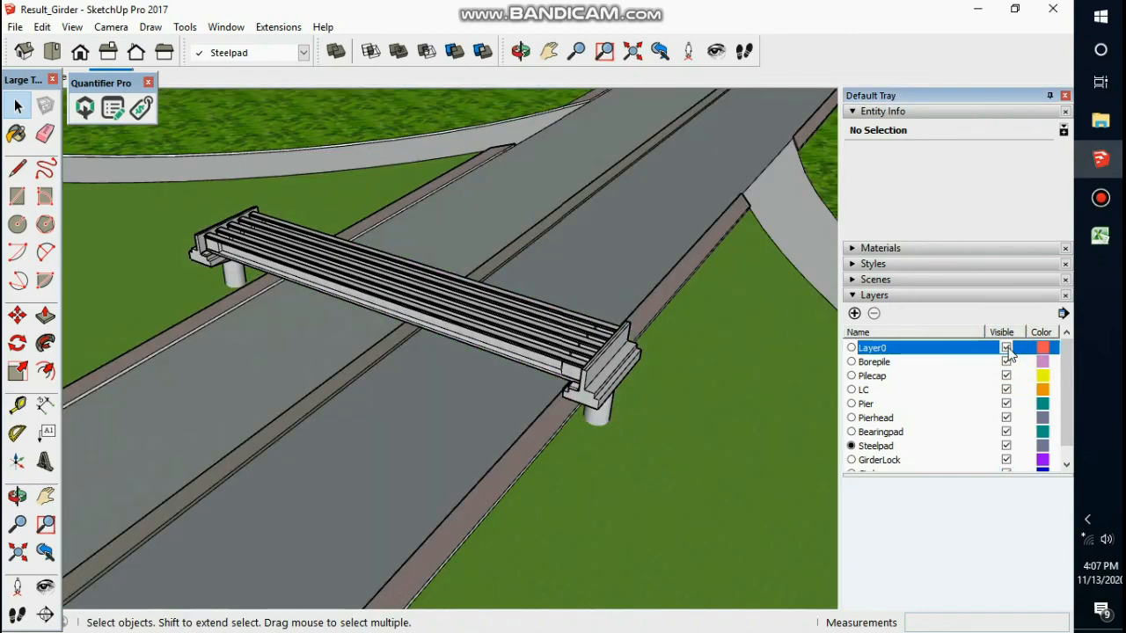
scroll(502, 382, "down", 3)
middle_click_drag(502, 381, 467, 313)
scroll(486, 316, "up", 3)
scroll(521, 458, "up", 2)
scroll(511, 354, "down", 3)
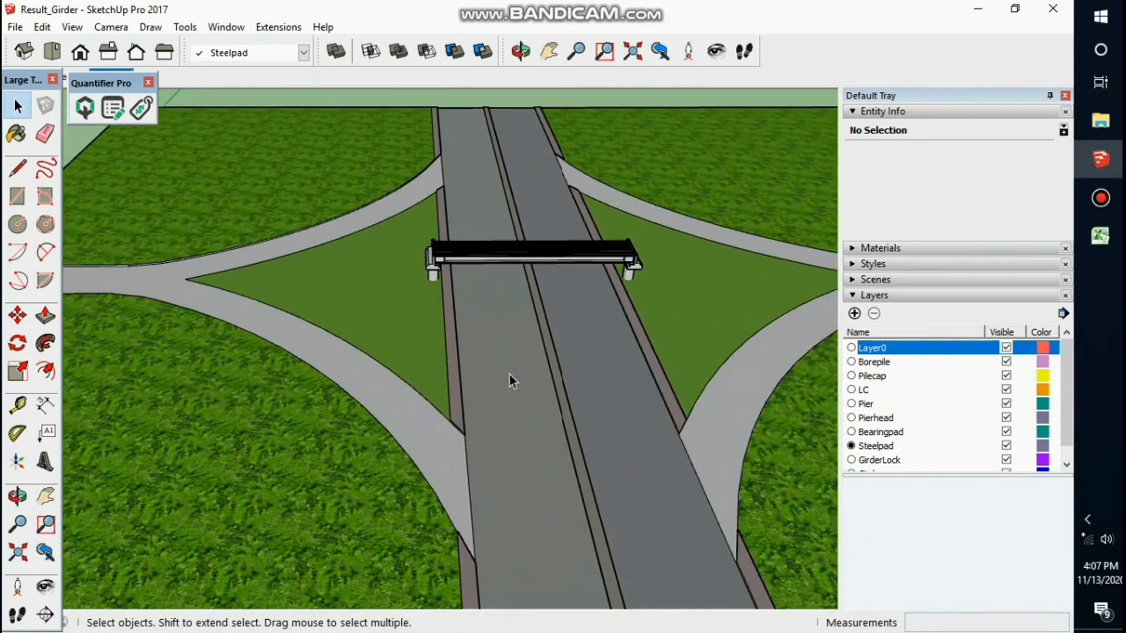
middle_click_drag(513, 518, 498, 473)
scroll(475, 459, "up", 5)
scroll(461, 487, "down", 2)
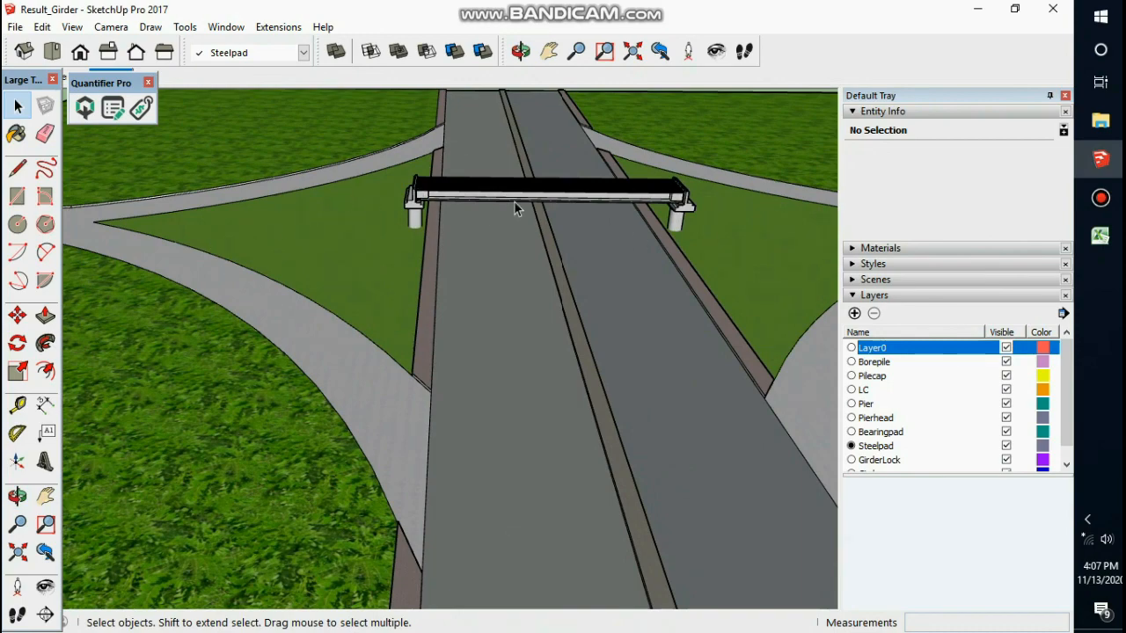
scroll(515, 204, "up", 3)
middle_click_drag(517, 235, 407, 252)
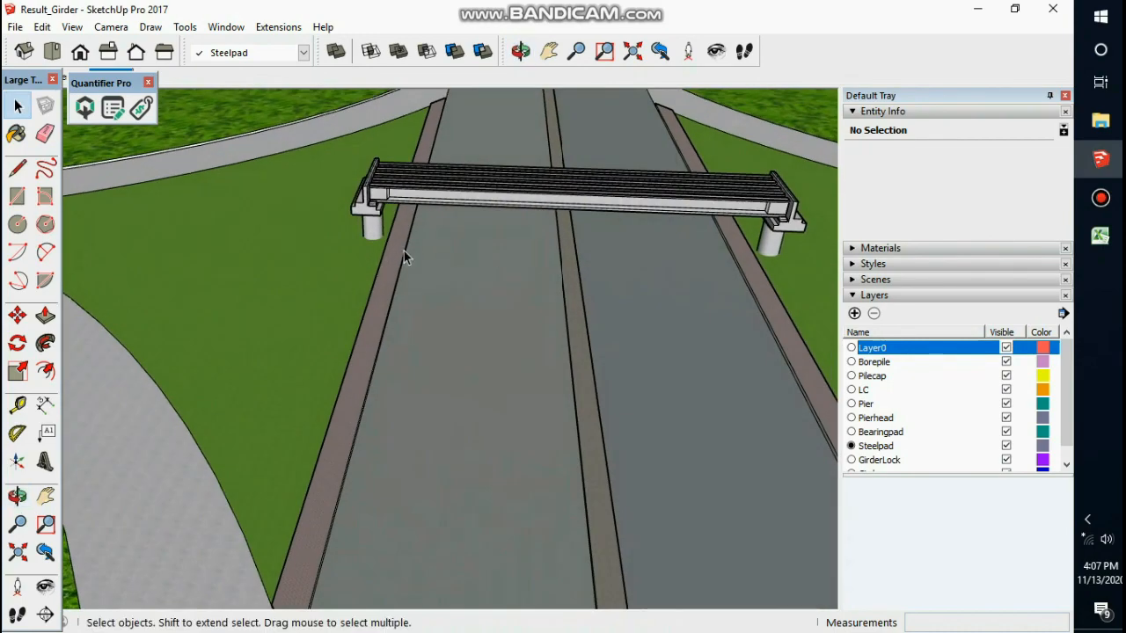
Examine the road junction around the bridge from a distance and the road median beneath the girders up close
scroll(452, 206, "down", 4)
scroll(452, 365, "up", 2)
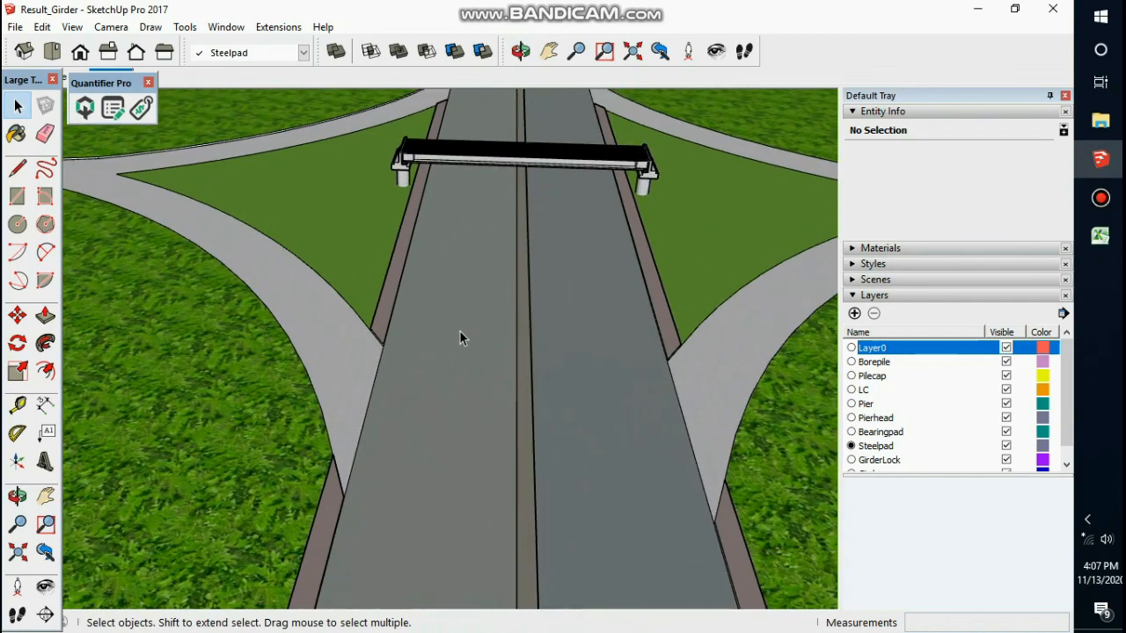
scroll(414, 436, "down", 2)
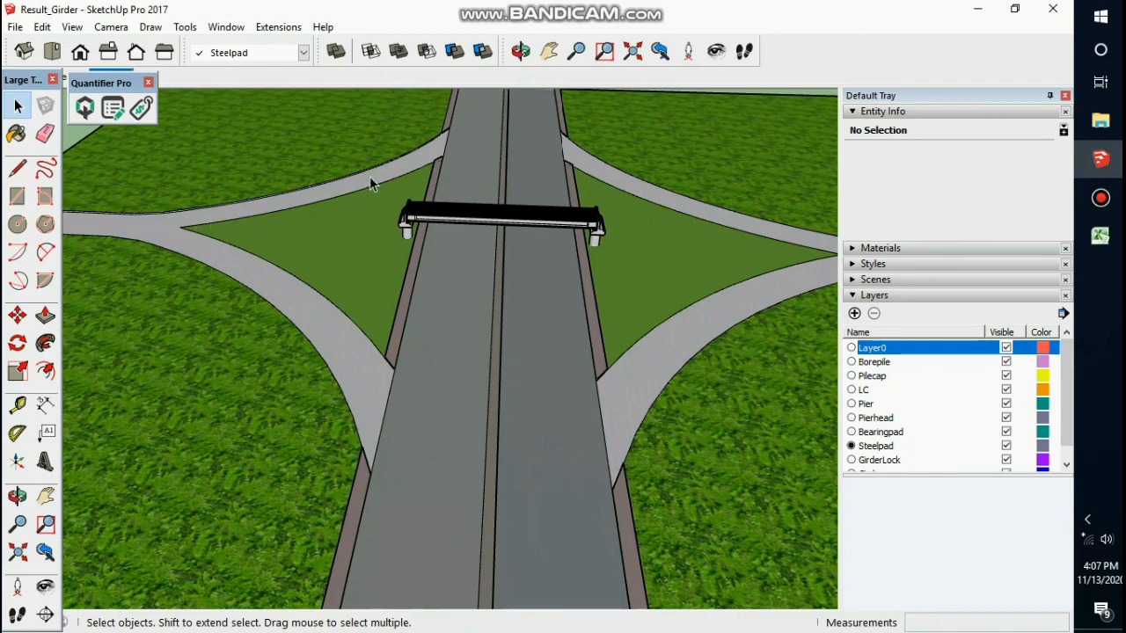
scroll(620, 439, "down", 2)
mouse_move(608, 452)
middle_mouse_down()
mouse_move(623, 460)
mouse_move(508, 360)
mouse_move(563, 409)
mouse_move(543, 401)
mouse_move(523, 304)
mouse_move(540, 307)
mouse_move(515, 220)
mouse_move(449, 304)
middle_mouse_up()
scroll(501, 362, "down", 3)
scroll(543, 399, "up", 3)
scroll(511, 136, "up", 5)
scroll(509, 171, "down", 3)
scroll(397, 309, "up", 5)
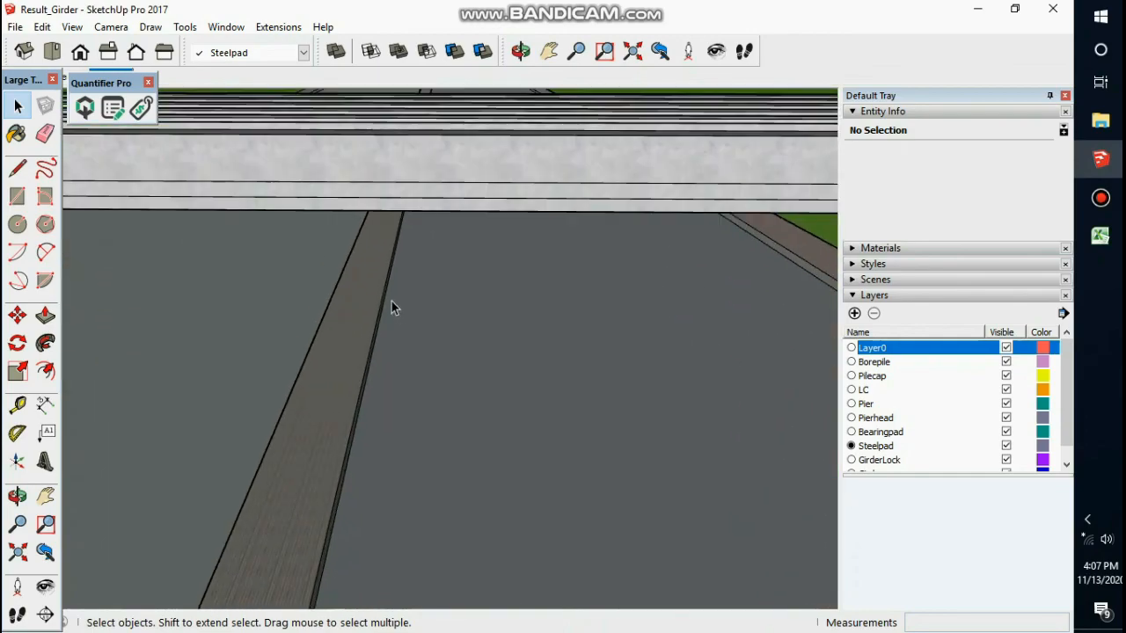